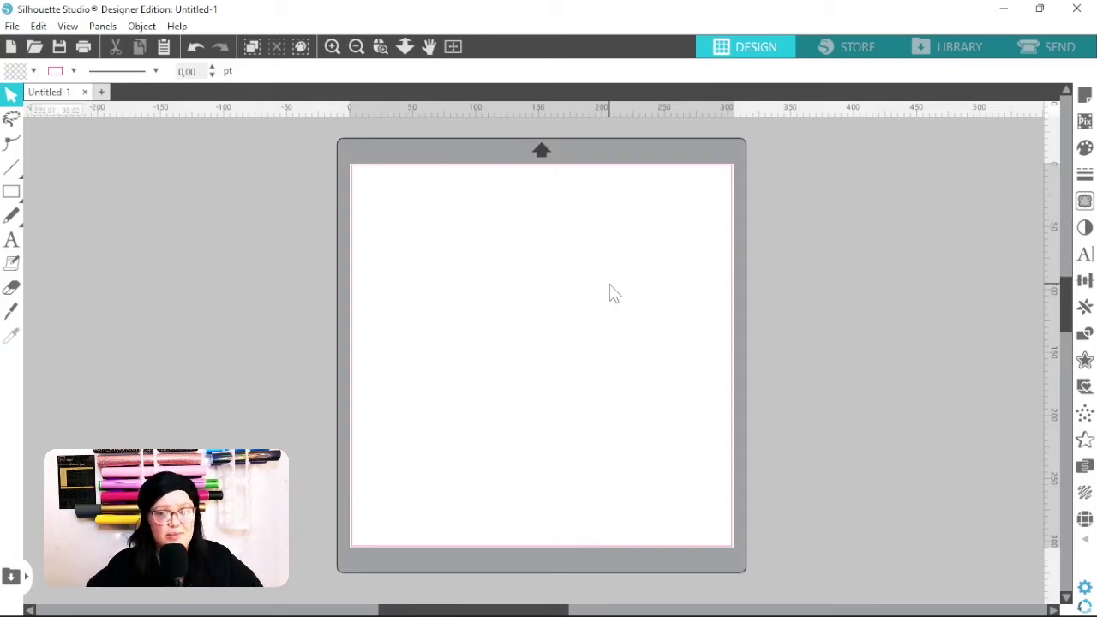
- Draw a rectangle about 212 mm wide and 120 mm high in the middle of the page
left_click(11, 191)
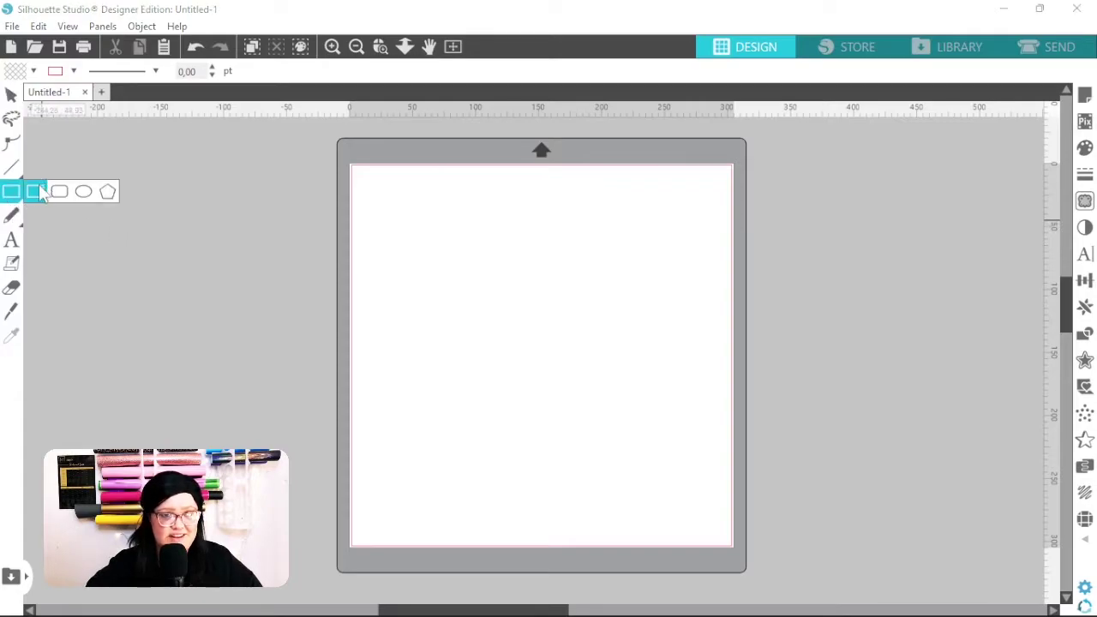
left_click(35, 192)
mouse_move(417, 246)
left_mouse_down()
mouse_move(505, 331)
mouse_move(690, 405)
left_mouse_up()
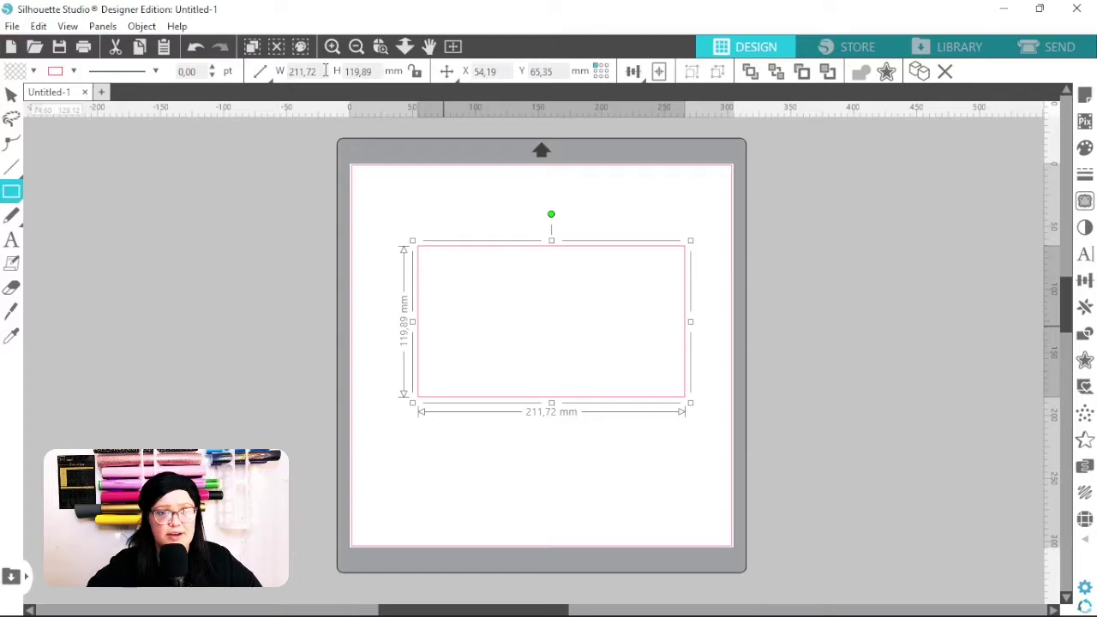
- Set the rectangle's width to 150 mm and its height to 120 mm
left_click_drag(326, 70, 243, 78)
type("15")
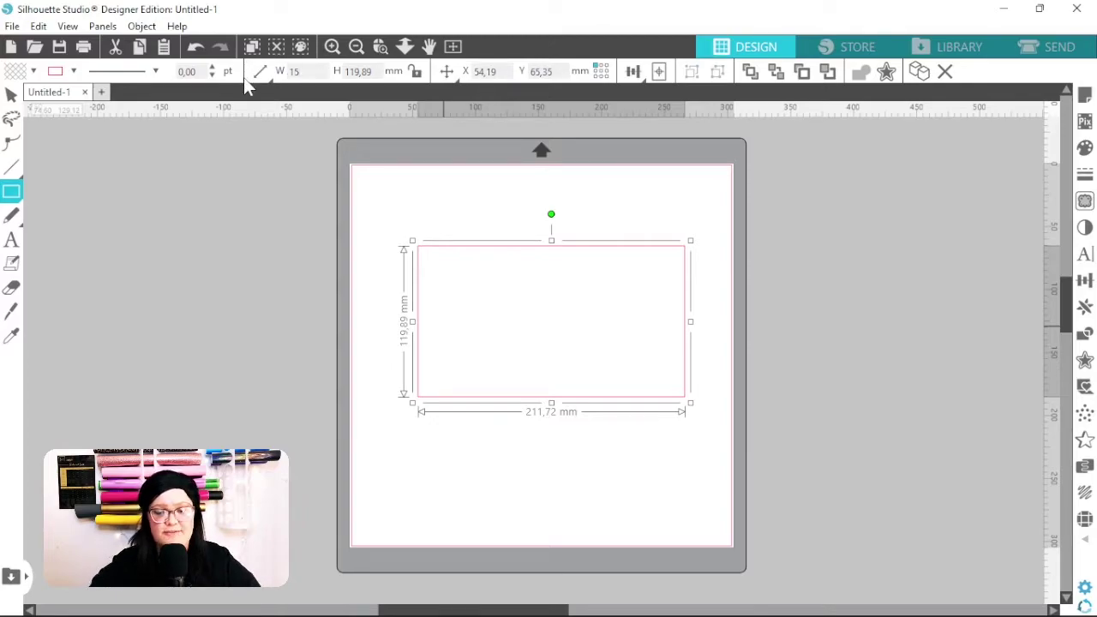
type("0")
key("Return")
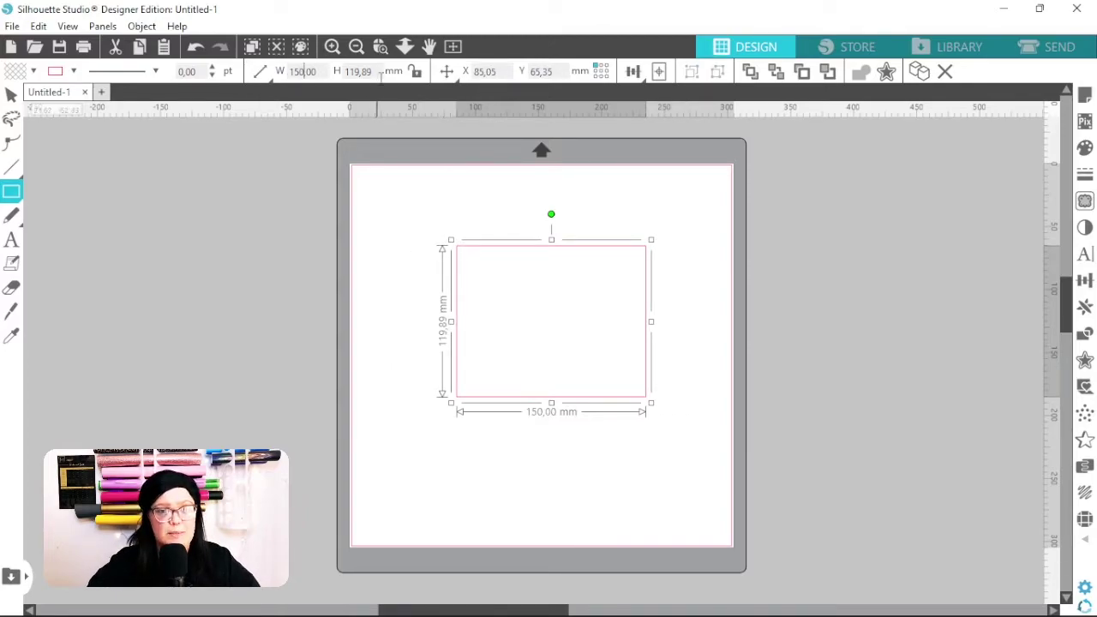
left_click_drag(381, 76, 288, 91)
type("120")
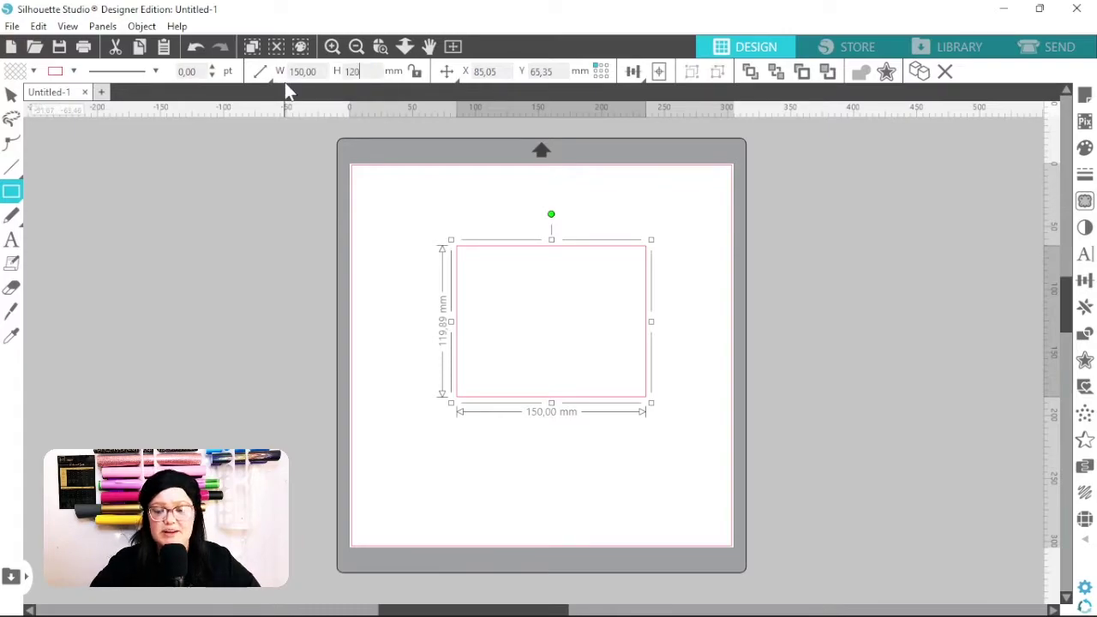
key("Return")
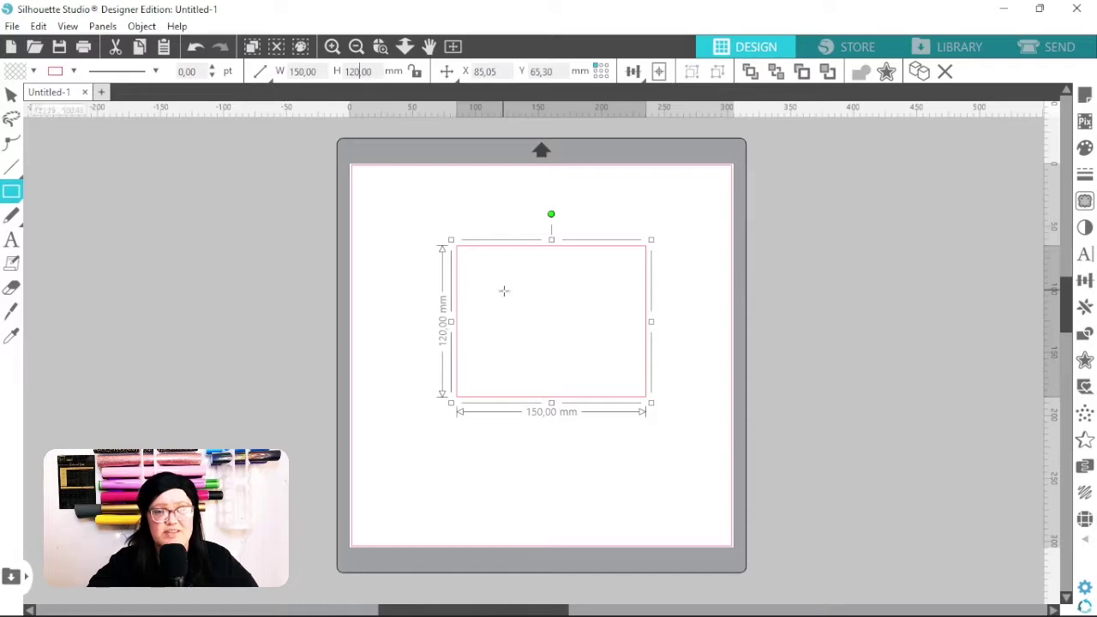
- Fill the rectangle with dark grey and reposition it around the middle of the page
left_click(11, 95)
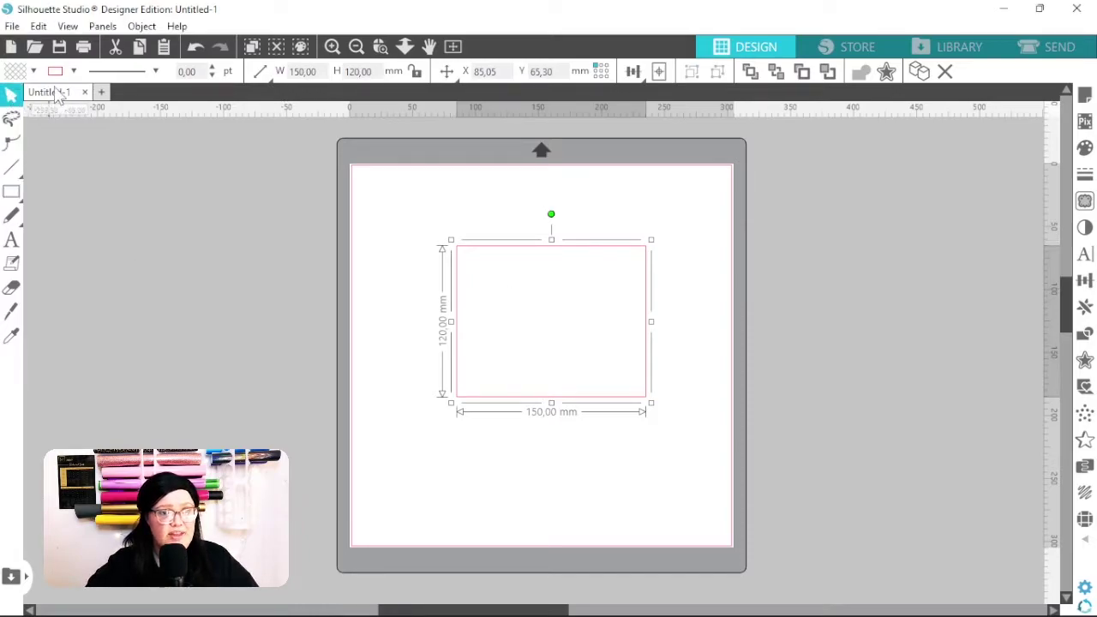
left_click(32, 71)
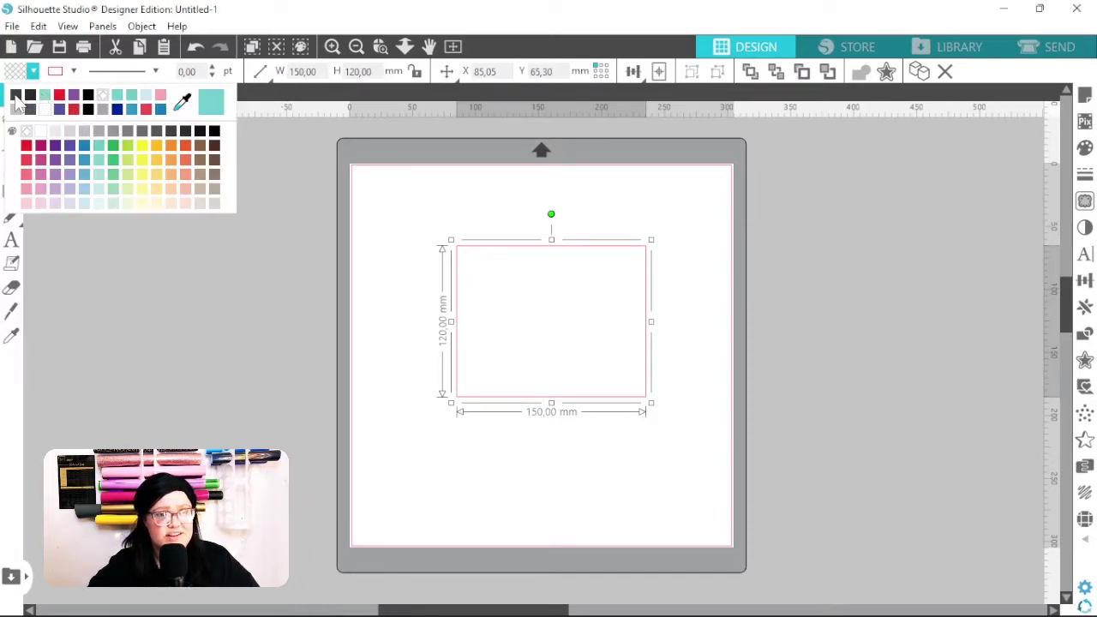
left_click(19, 103)
left_click_drag(548, 329, 524, 335)
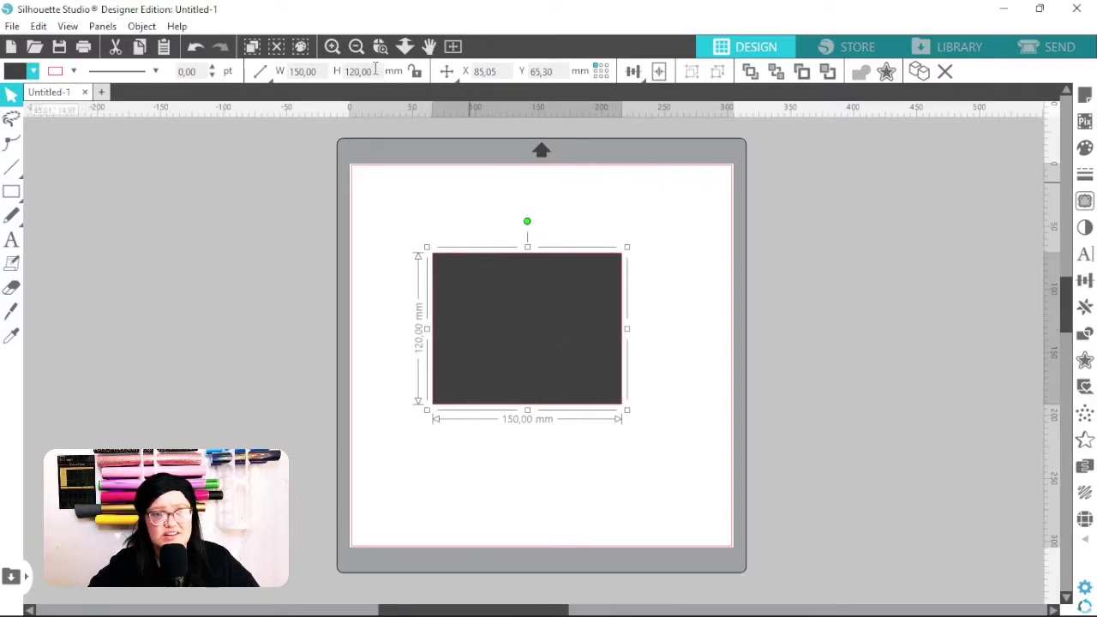
left_click(333, 46)
left_click_drag(609, 399, 637, 405)
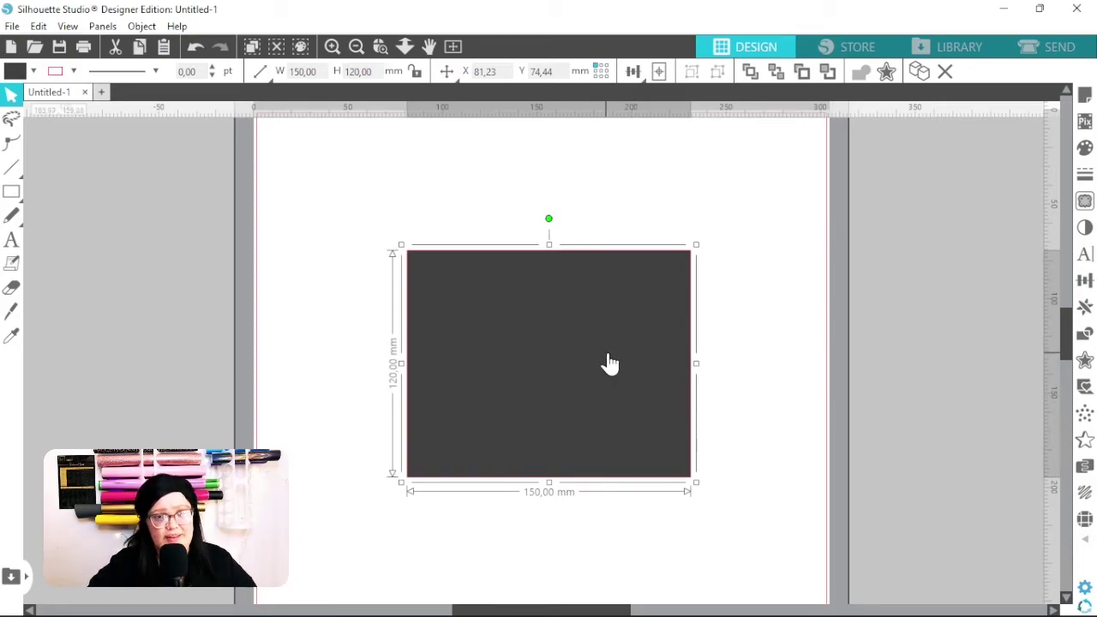
- Draw a small square of about 15.5 mm on the empty page area above and left of the rectangle
left_click(12, 192)
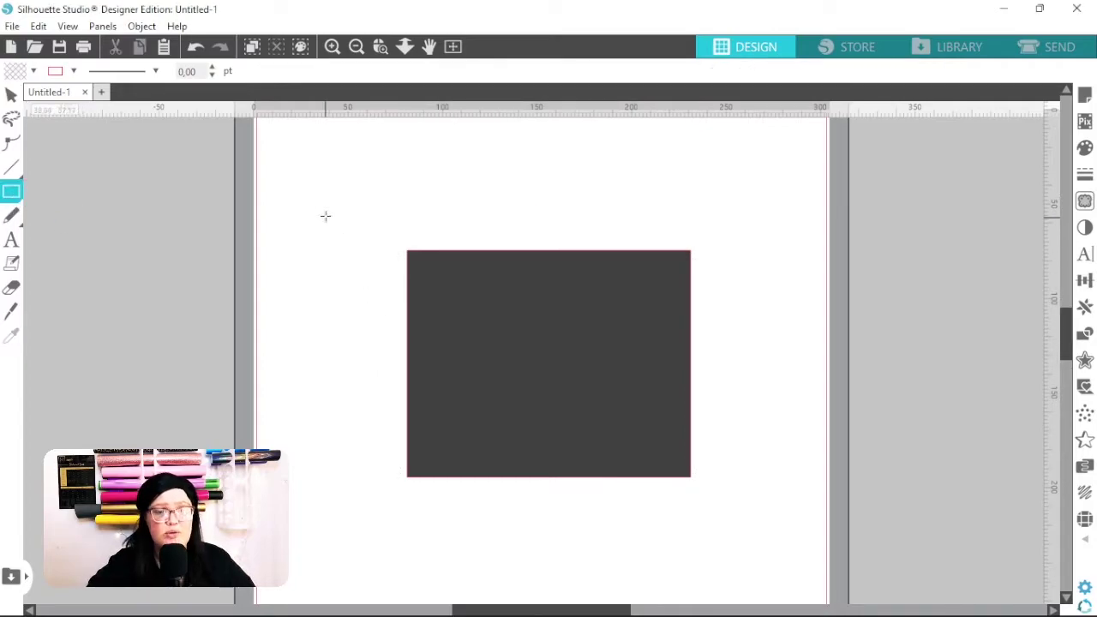
left_click_drag(304, 198, 333, 226)
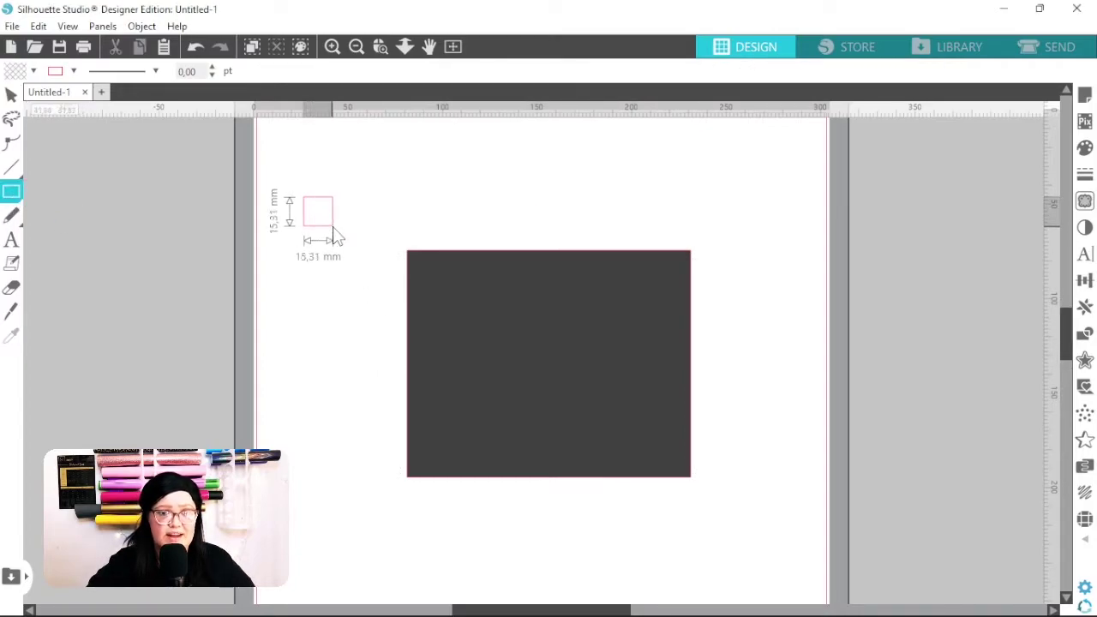
left_click(11, 94)
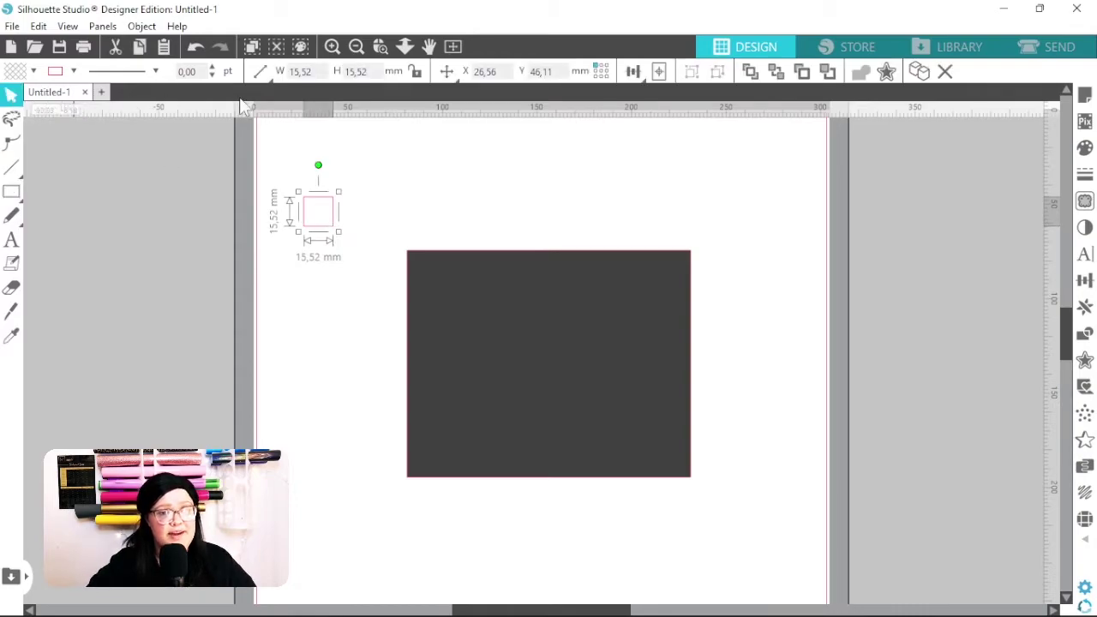
- Set the small square's width and height to 10 mm
left_click(298, 72)
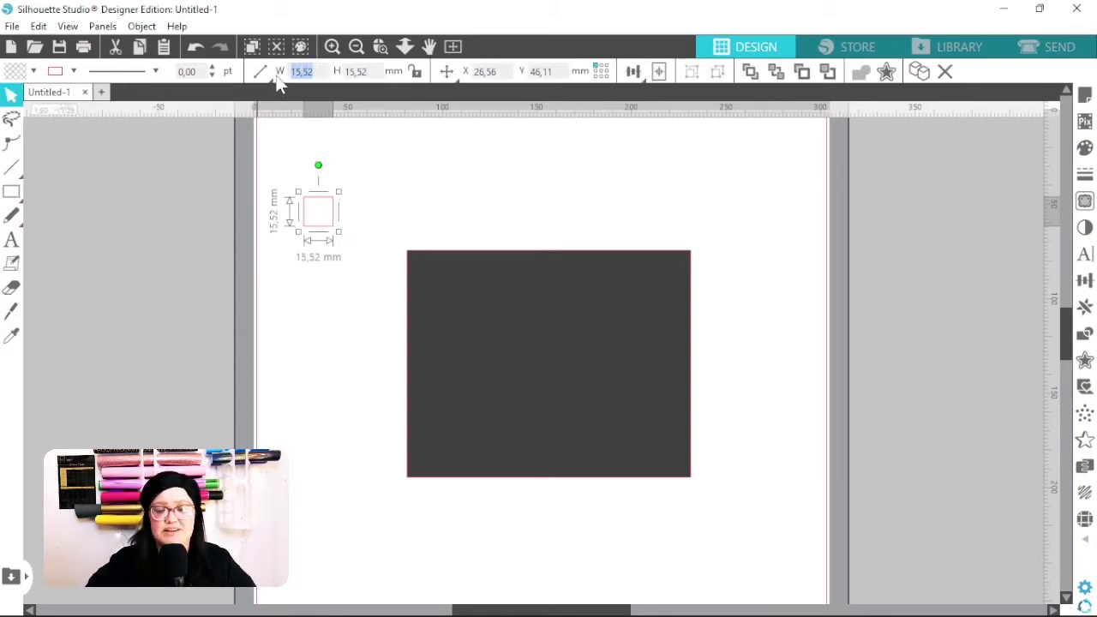
type("10")
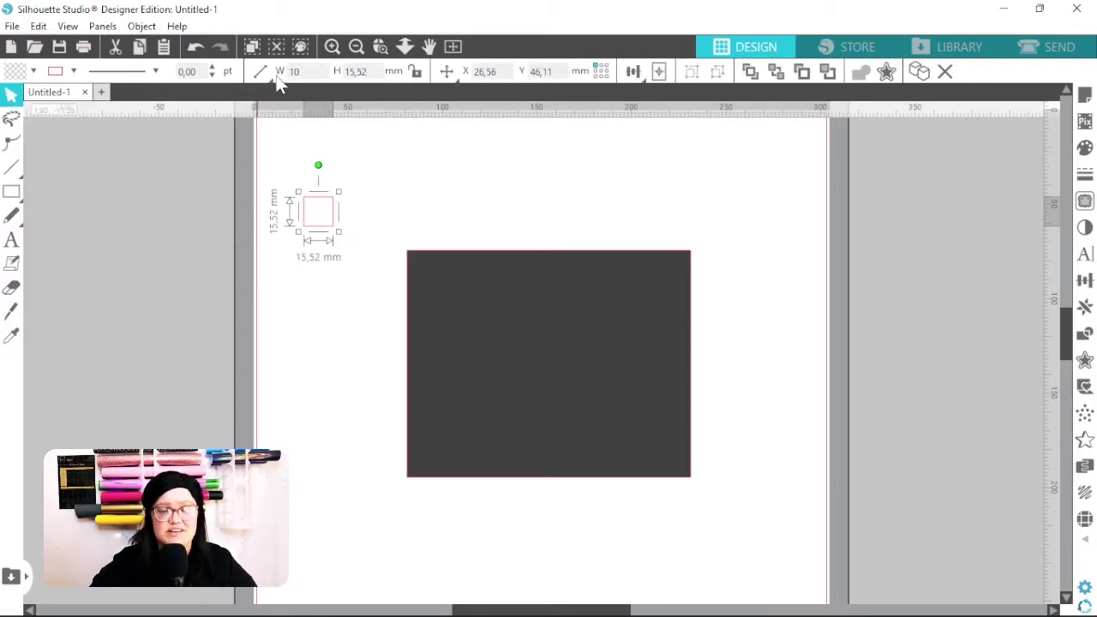
left_click(373, 72)
type("10,00")
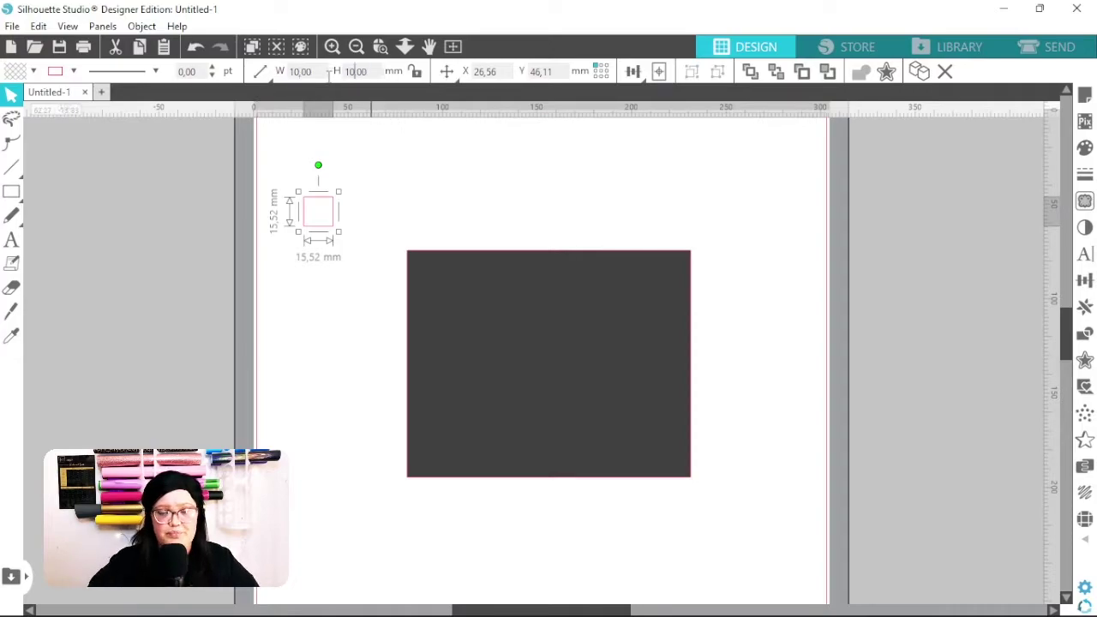
key("Return")
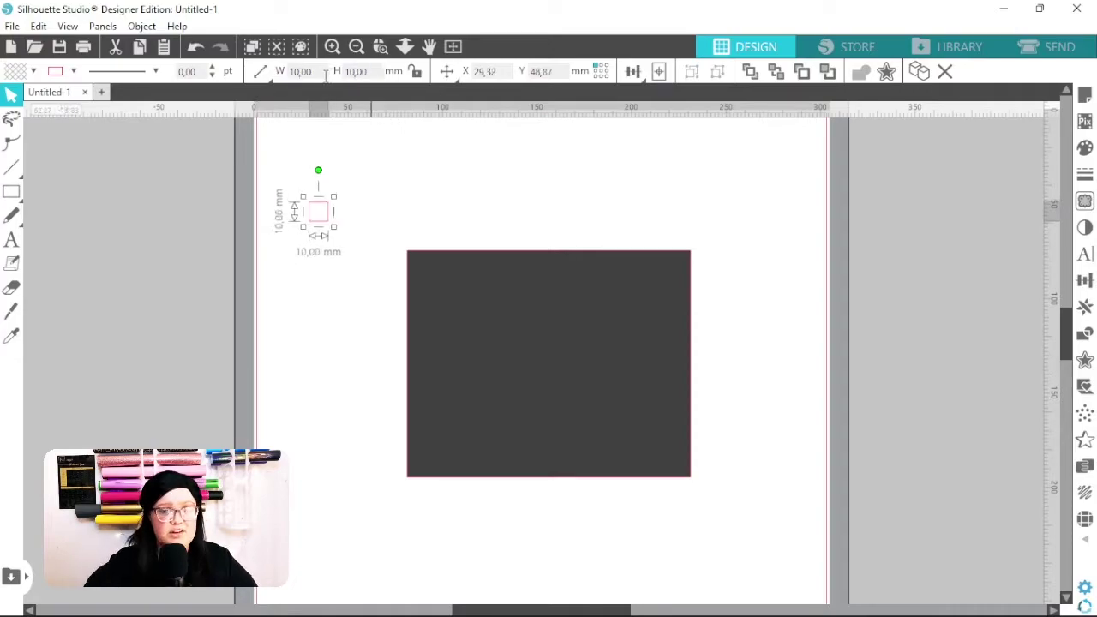
- Fill the small square with turquoise green and move it slightly closer to the rectangle
left_click(33, 71)
left_click(132, 98)
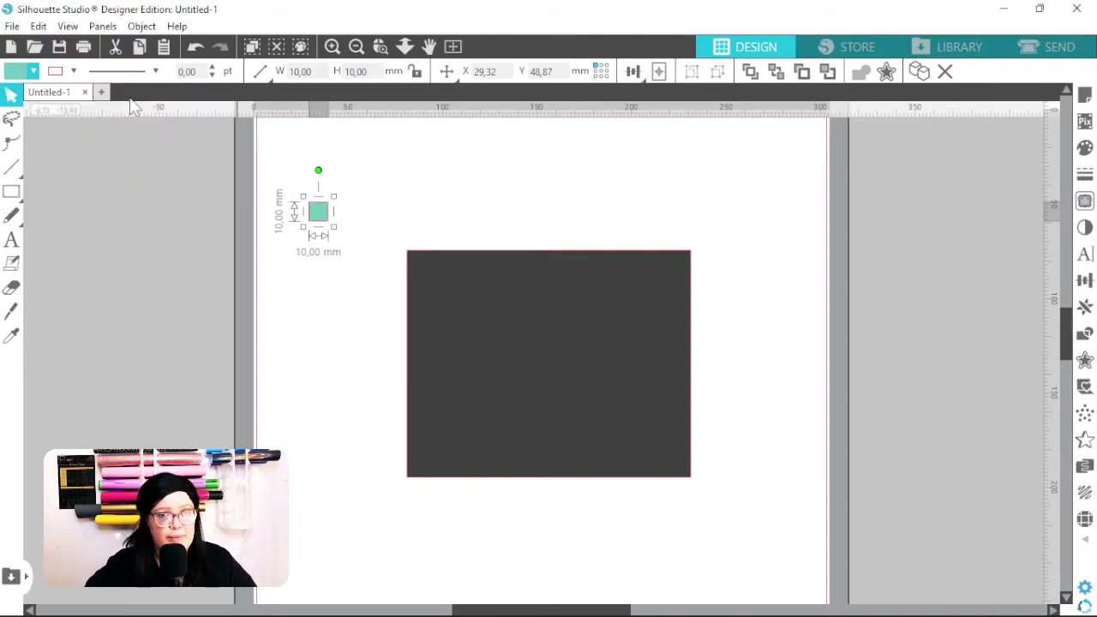
left_click_drag(324, 220, 336, 233)
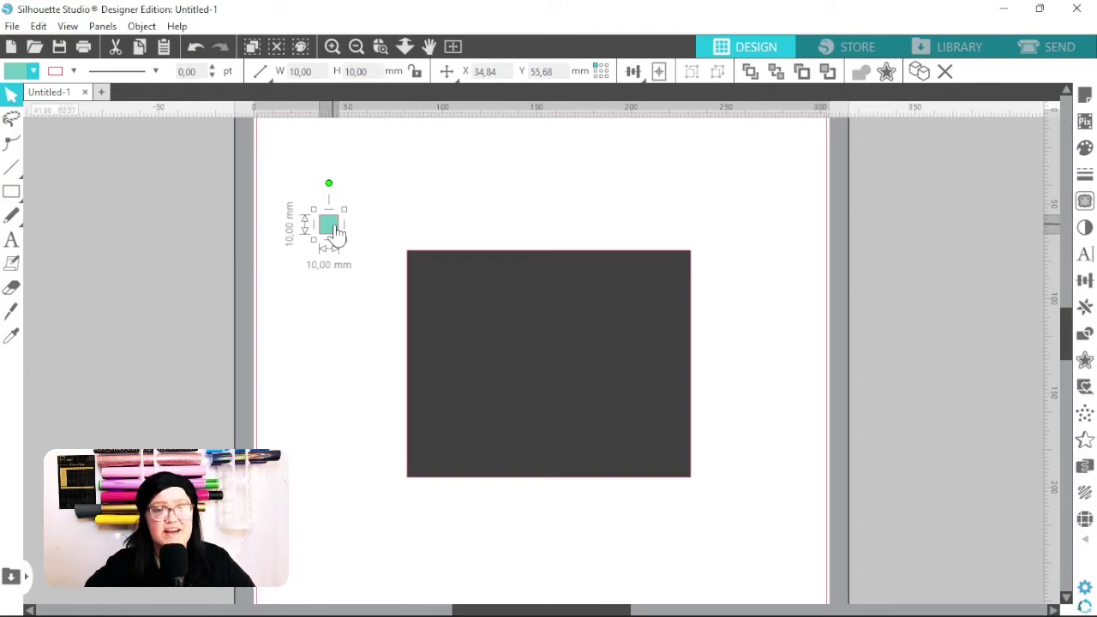
- Duplicate the turquoise square three times to have one for each corner of the rectangle
key("i")
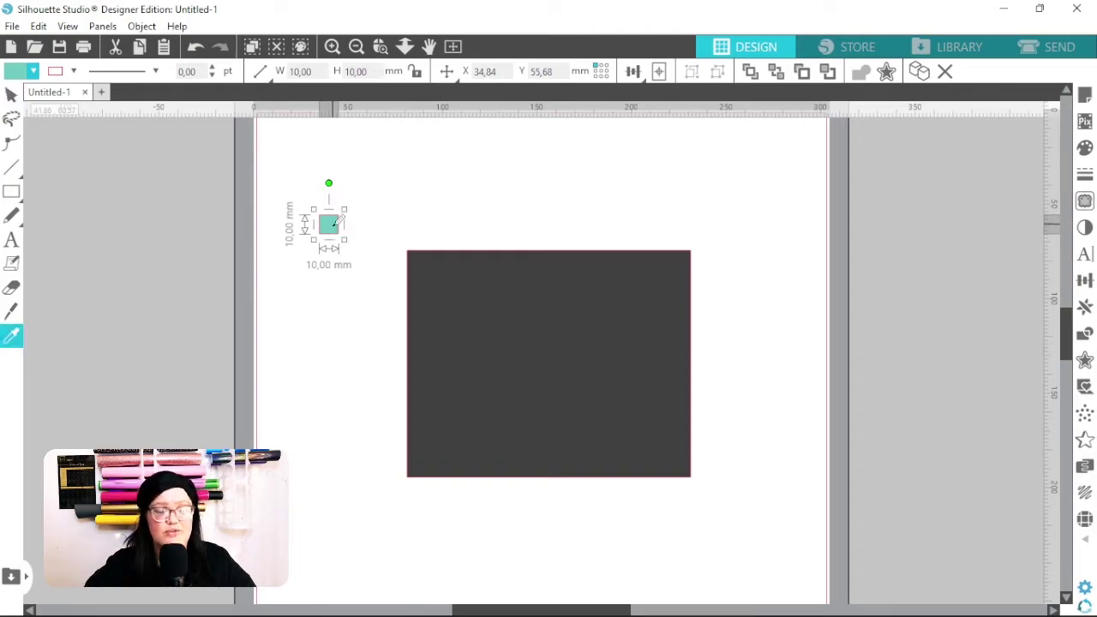
key("ctrl+d")
key("ctrl+d")
key("ctrl+d")
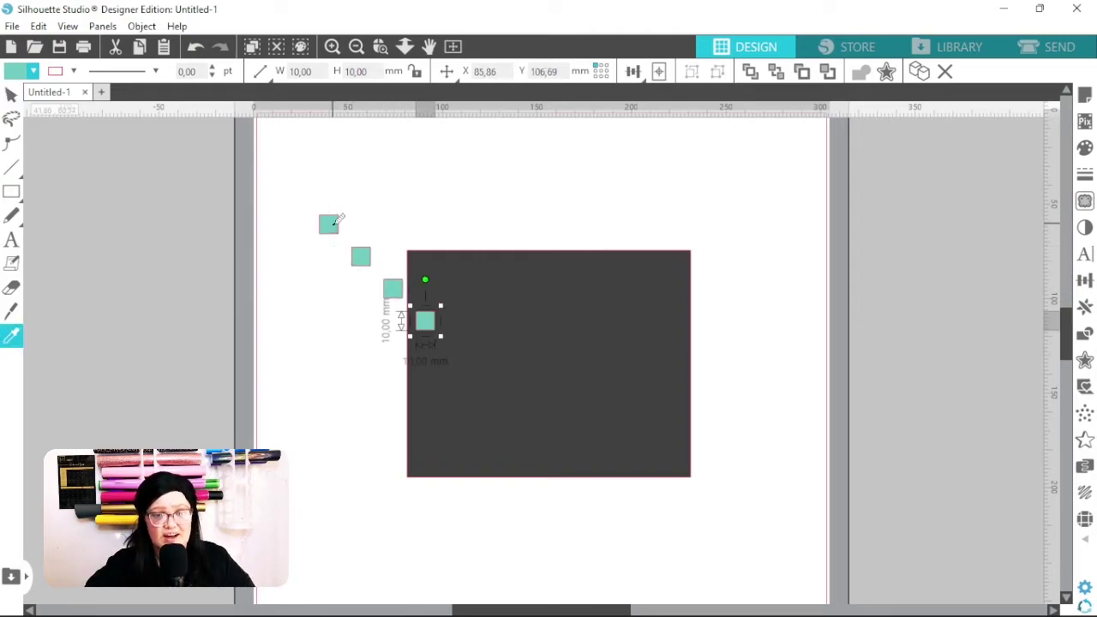
- Place two of the turquoise squares flush inside the rectangle's top-left and top-right corners
key("v")
left_click_drag(370, 274, 337, 273)
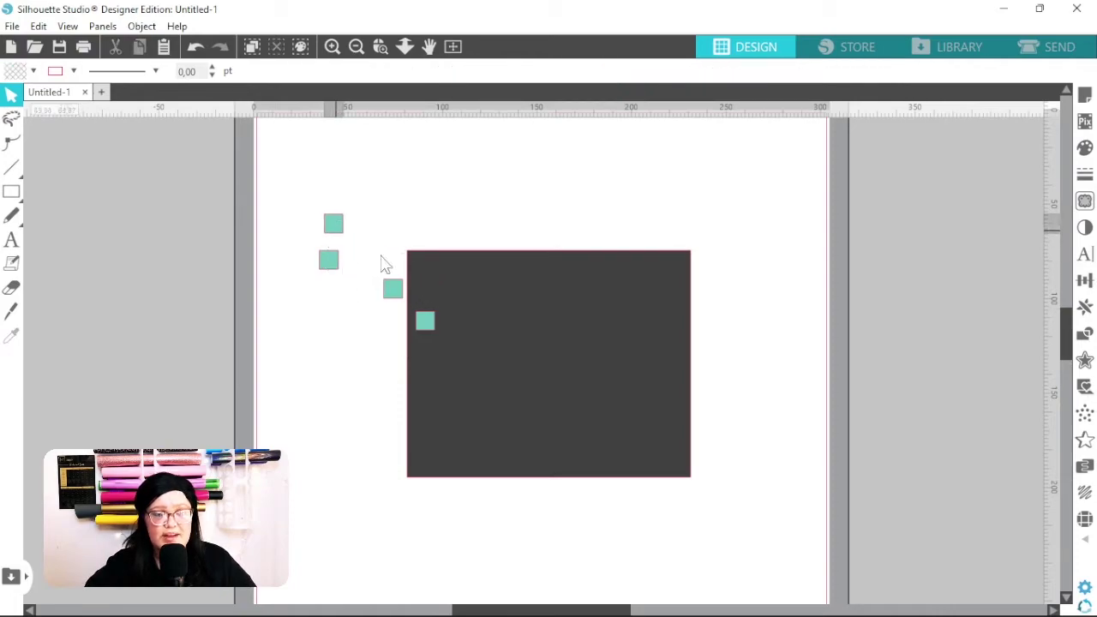
left_click_drag(330, 233, 410, 269)
left_click_drag(423, 326, 673, 261)
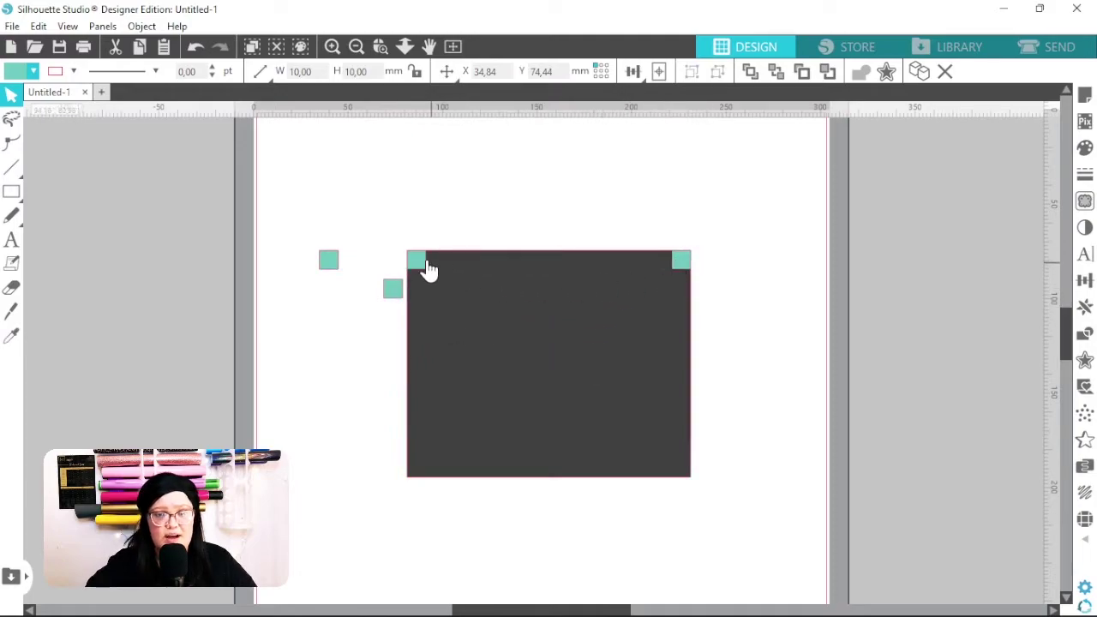
left_click(419, 259)
mouse_move(420, 266)
left_mouse_down()
mouse_move(431, 262)
mouse_move(416, 265)
left_mouse_up()
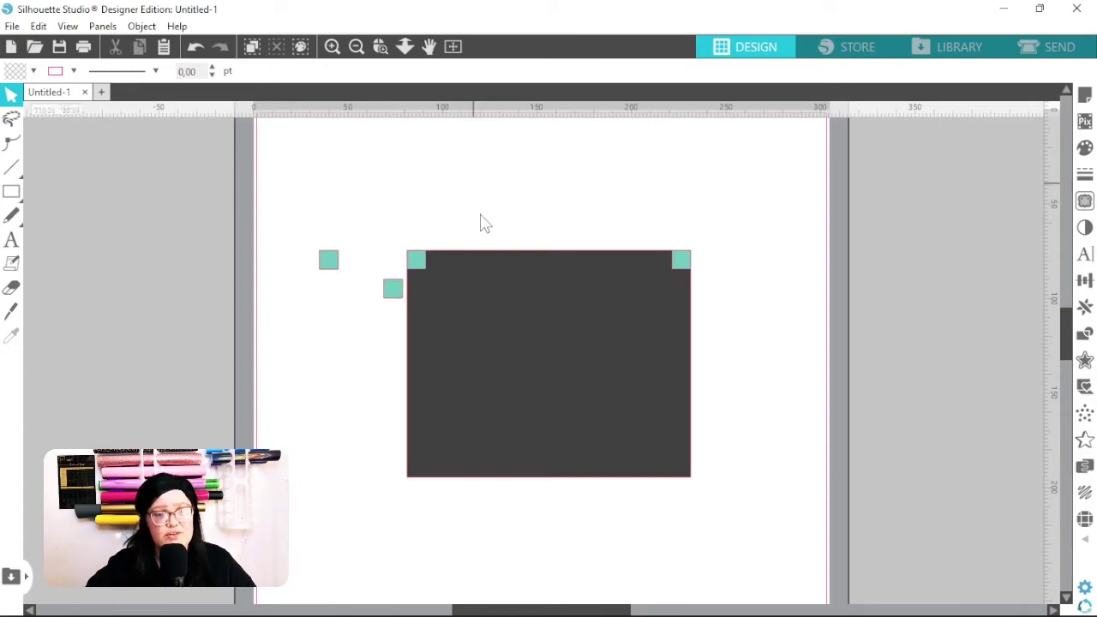
- Place the remaining two squares flush inside the rectangle's bottom-left and bottom-right corners
left_click(70, 27)
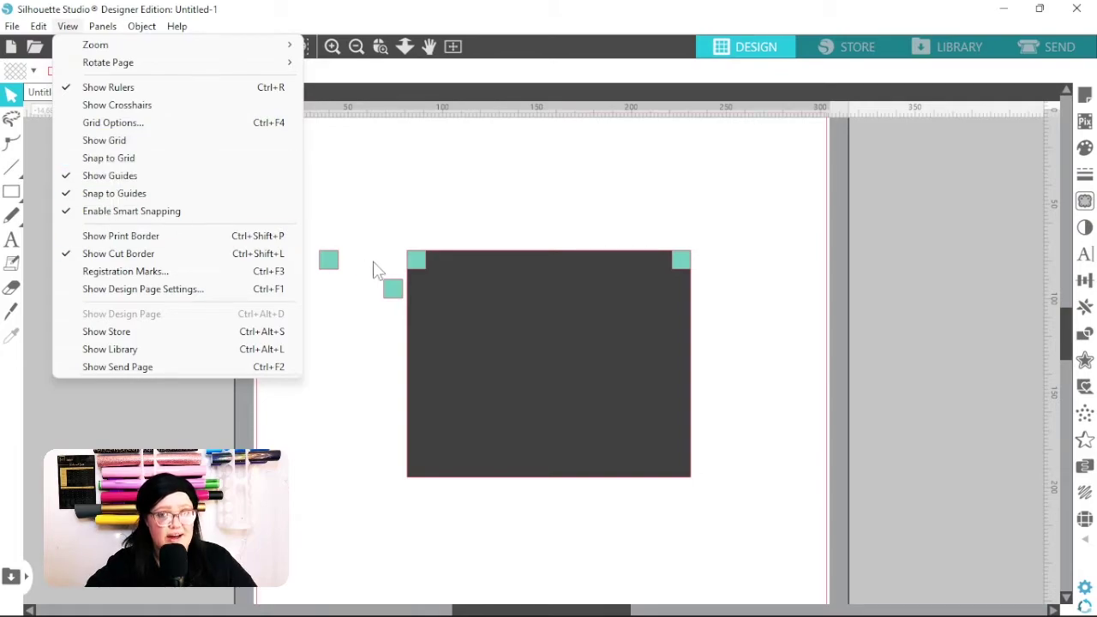
left_click(437, 219)
left_click_drag(388, 293, 409, 478)
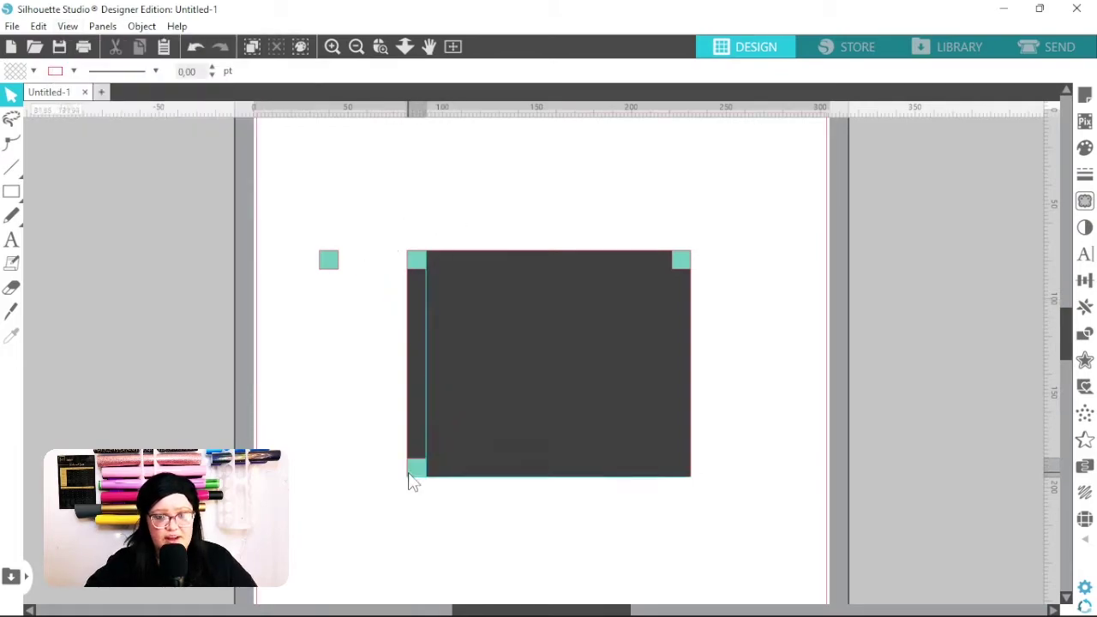
left_click_drag(332, 266, 686, 480)
left_click(799, 296)
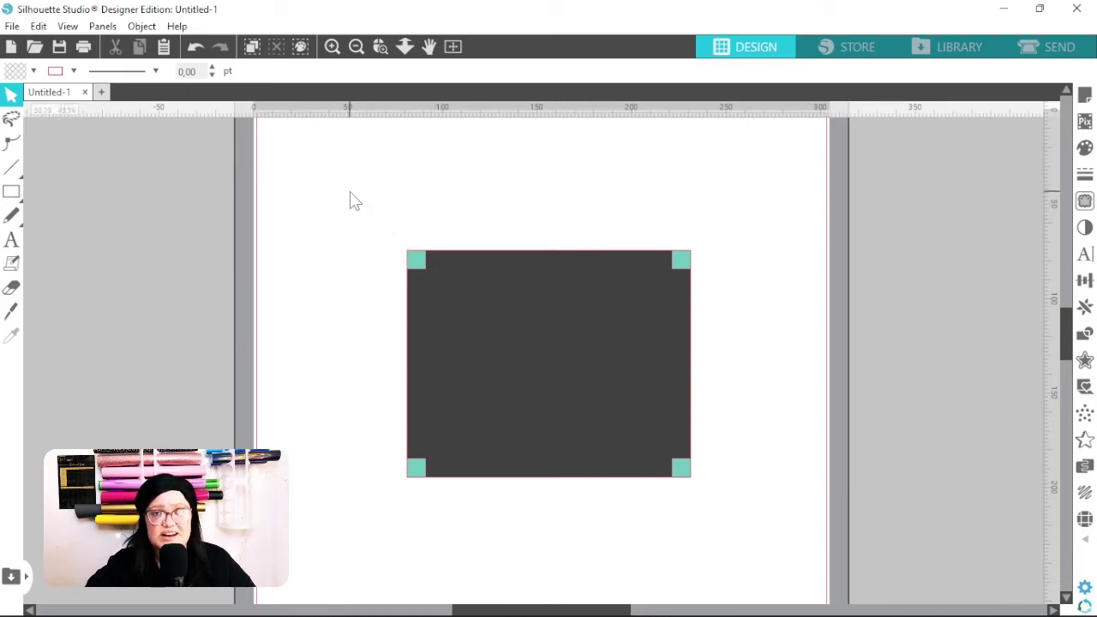
- Subtract the four corner squares from the dark grey rectangle
left_click_drag(351, 200, 752, 557)
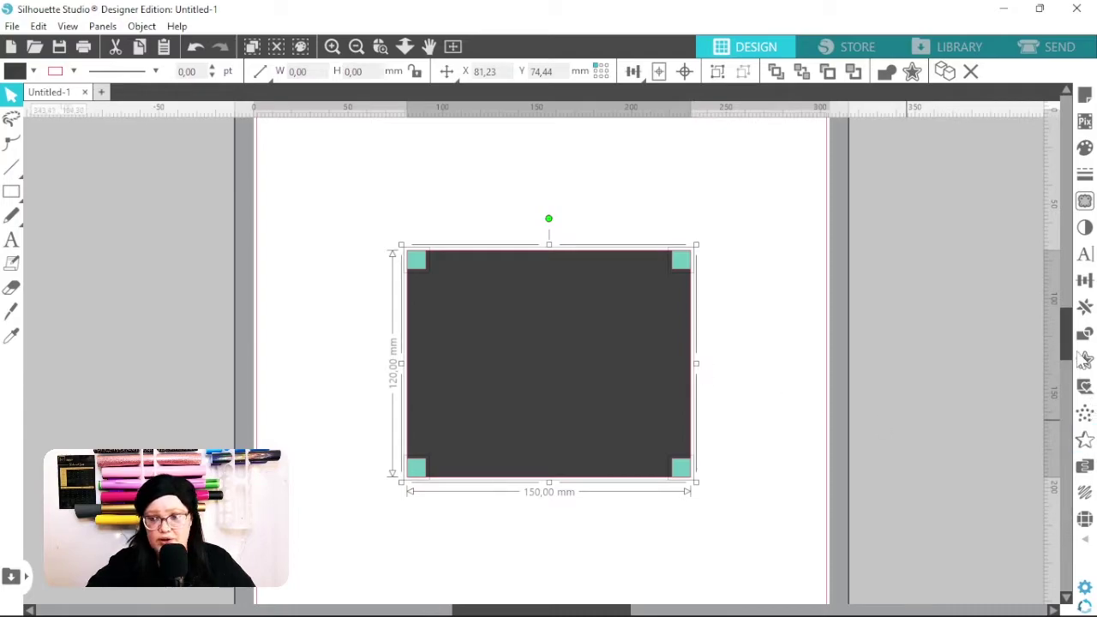
left_click(1085, 336)
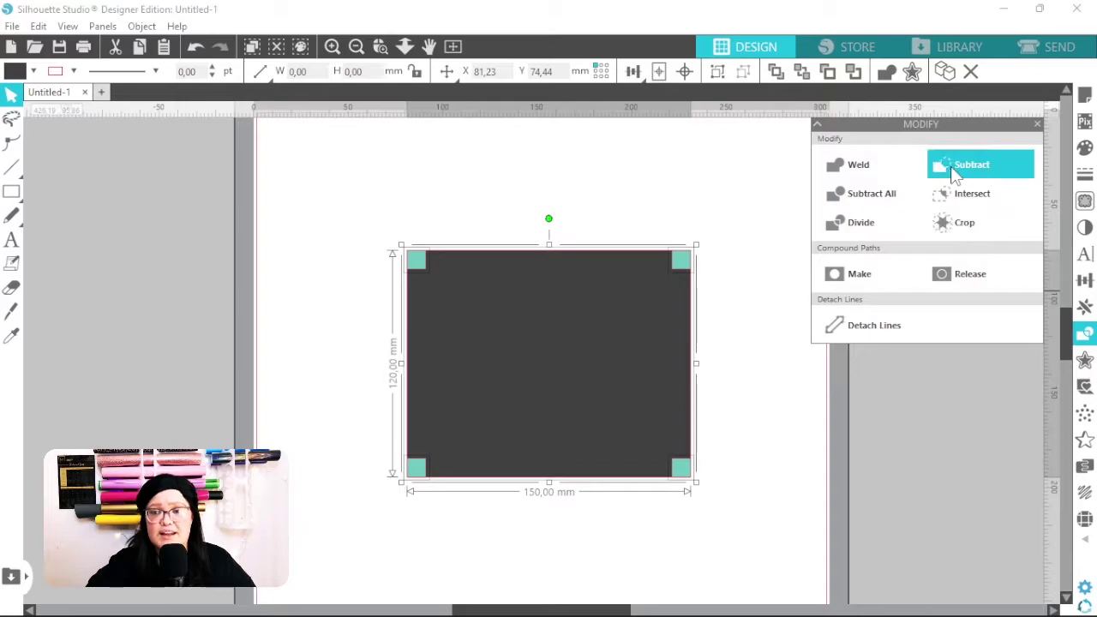
left_click(955, 172)
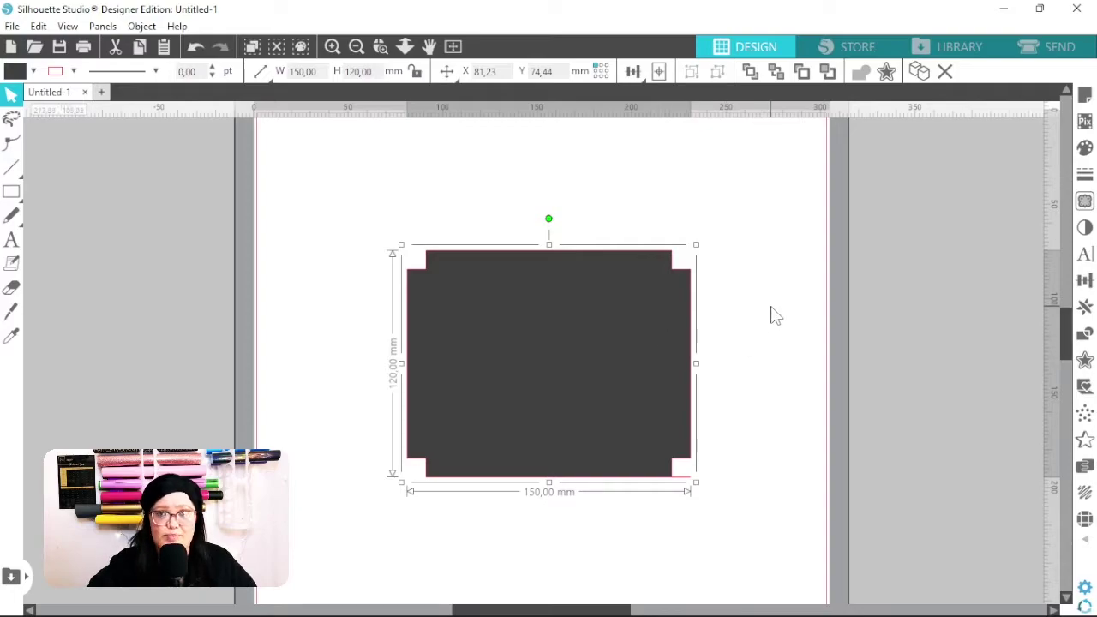
left_click(742, 319)
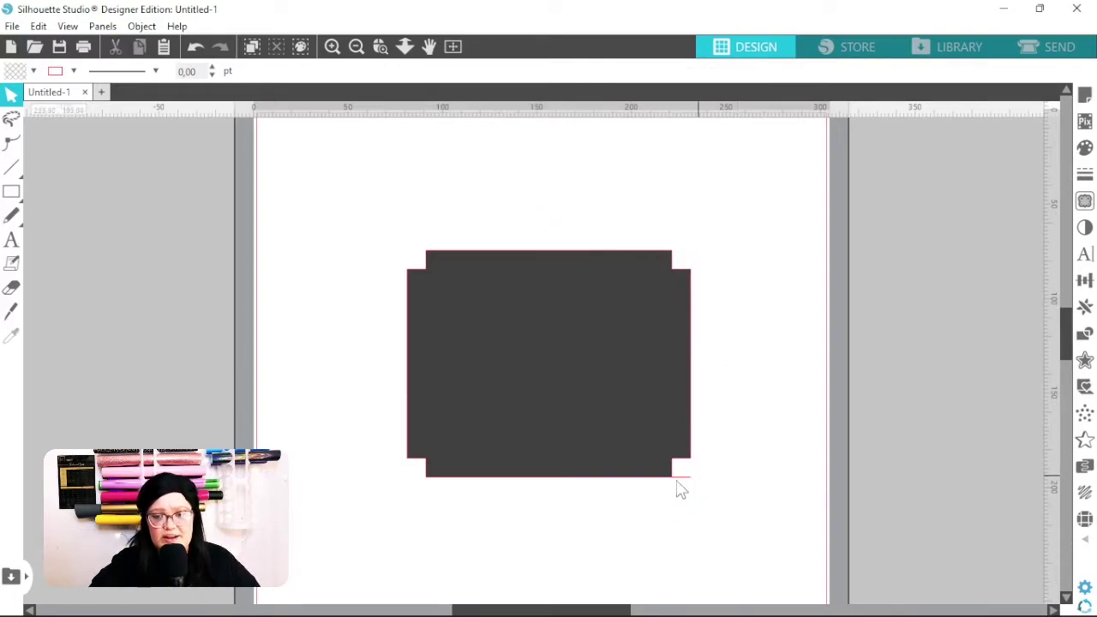
- Examine the notched shape's cut lines in the send view, then return to the design view
left_click(1076, 53)
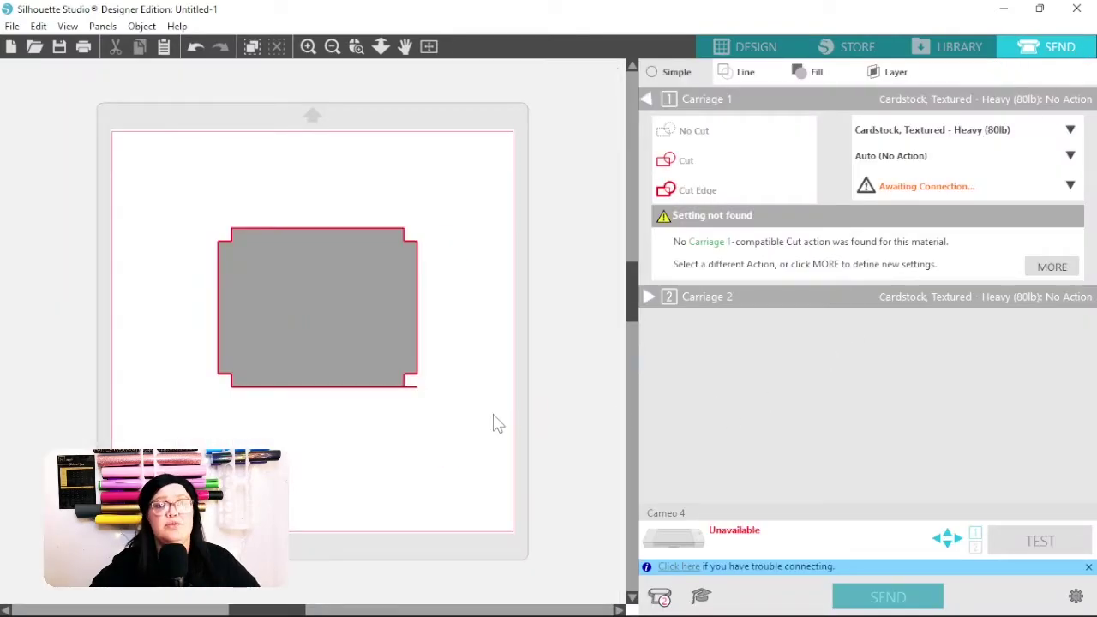
left_click(404, 398)
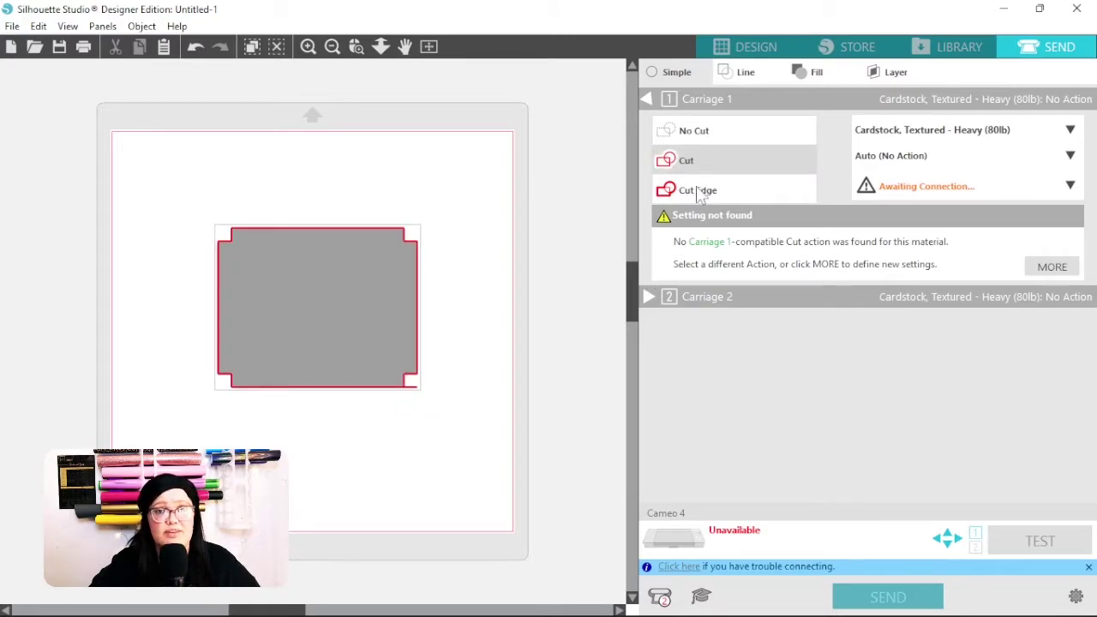
left_click(750, 48)
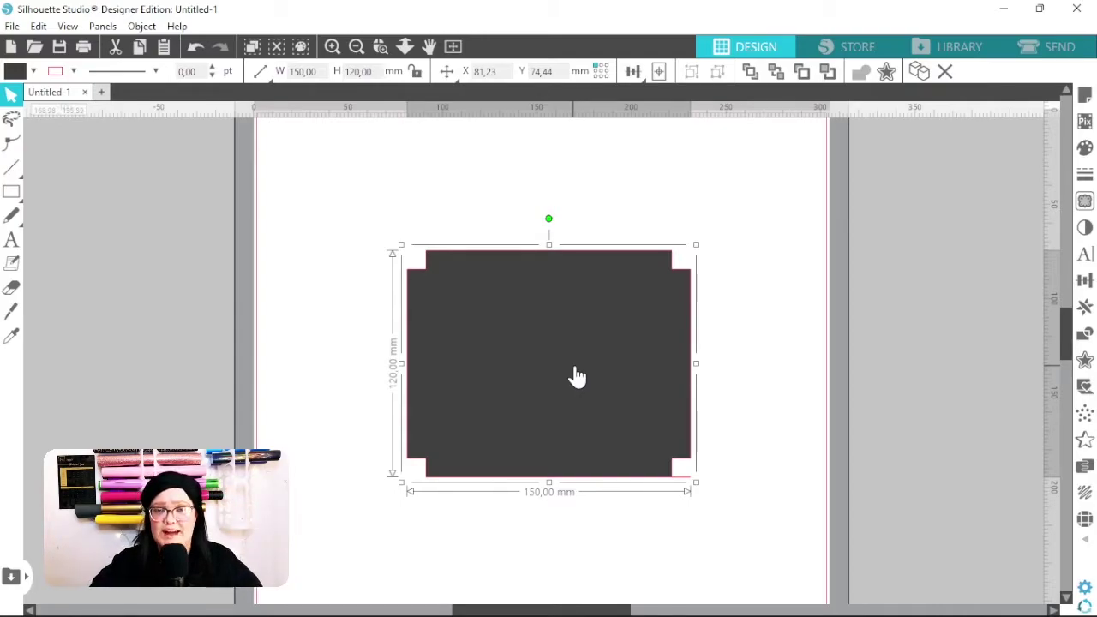
scroll(576, 376, "up", 1)
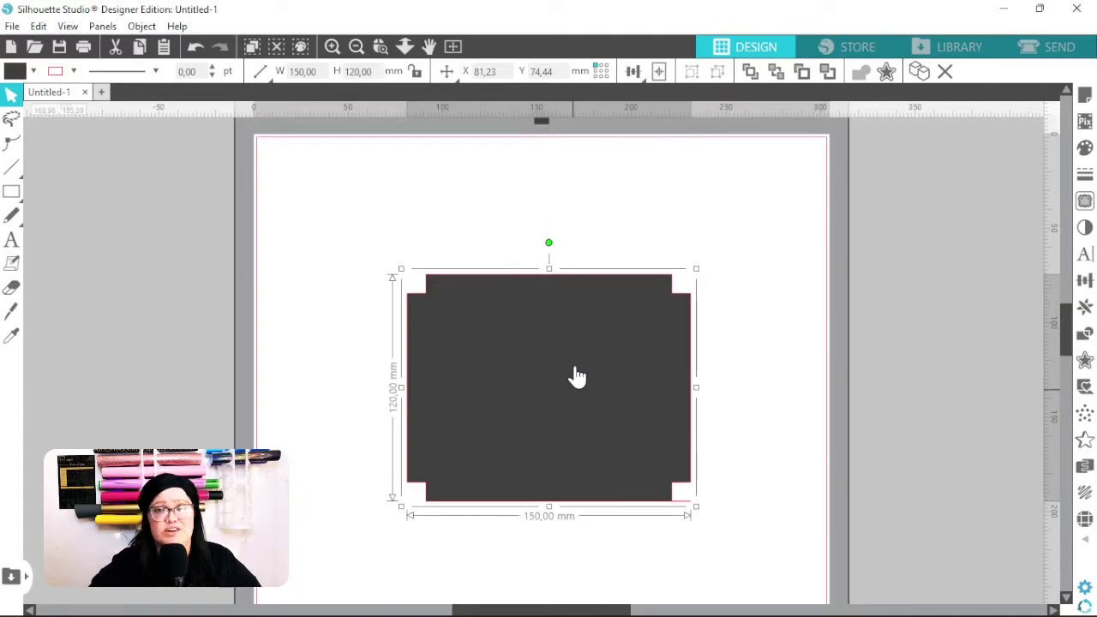
- Move the notched rectangle up past the page's upper edge and draw a square about 114 mm wide in the freed space
left_click_drag(583, 446, 585, 118)
scroll(565, 285, "down", 3)
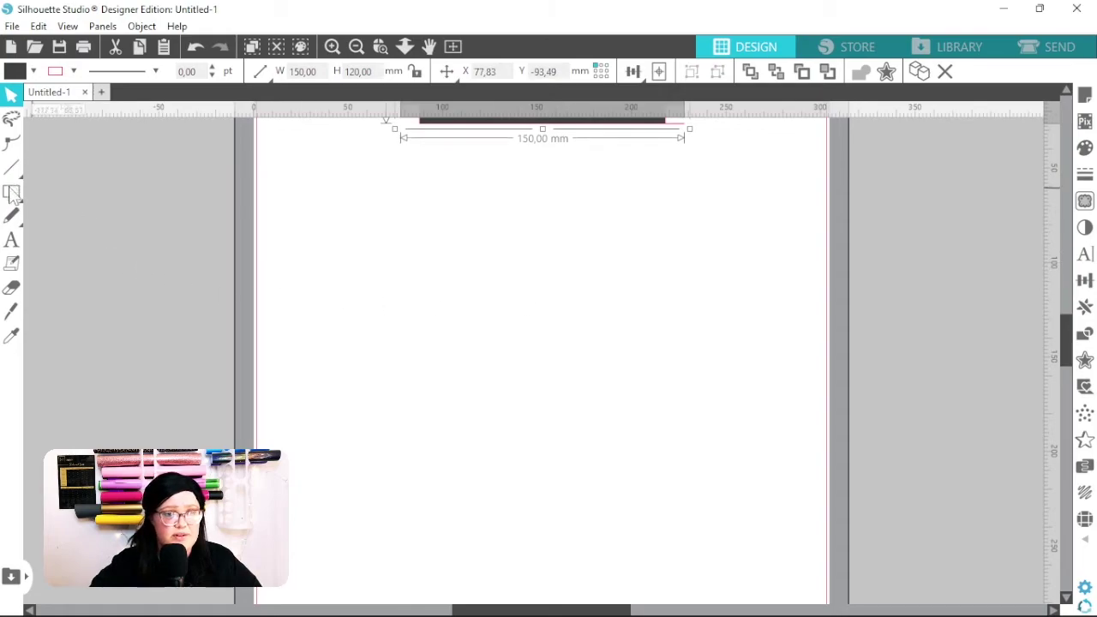
left_click(34, 190)
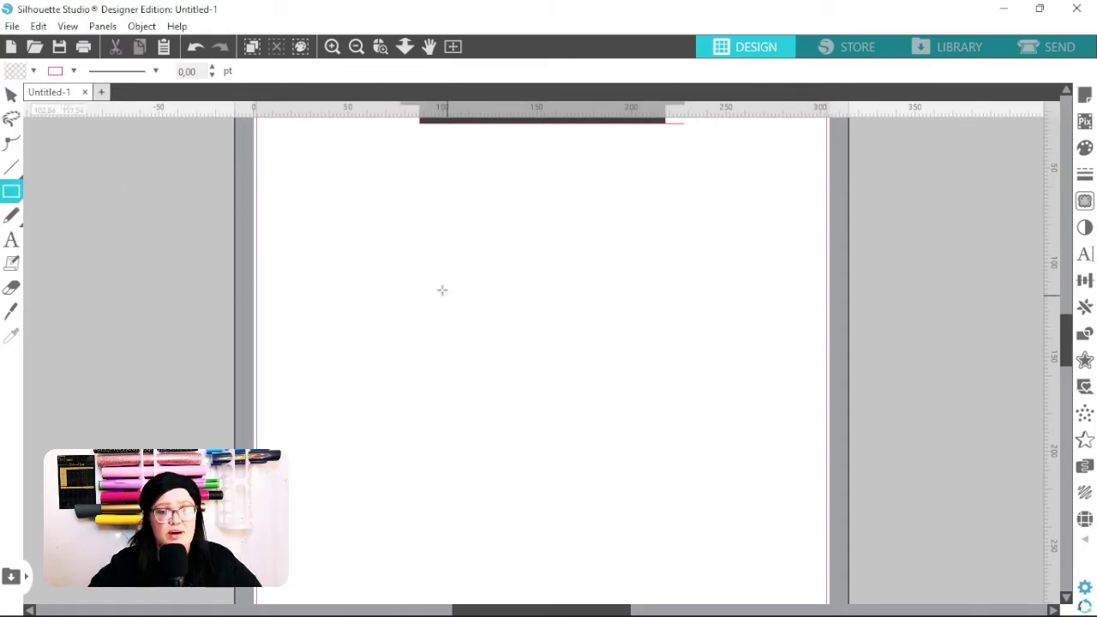
left_click_drag(407, 249, 636, 465)
left_click(11, 95)
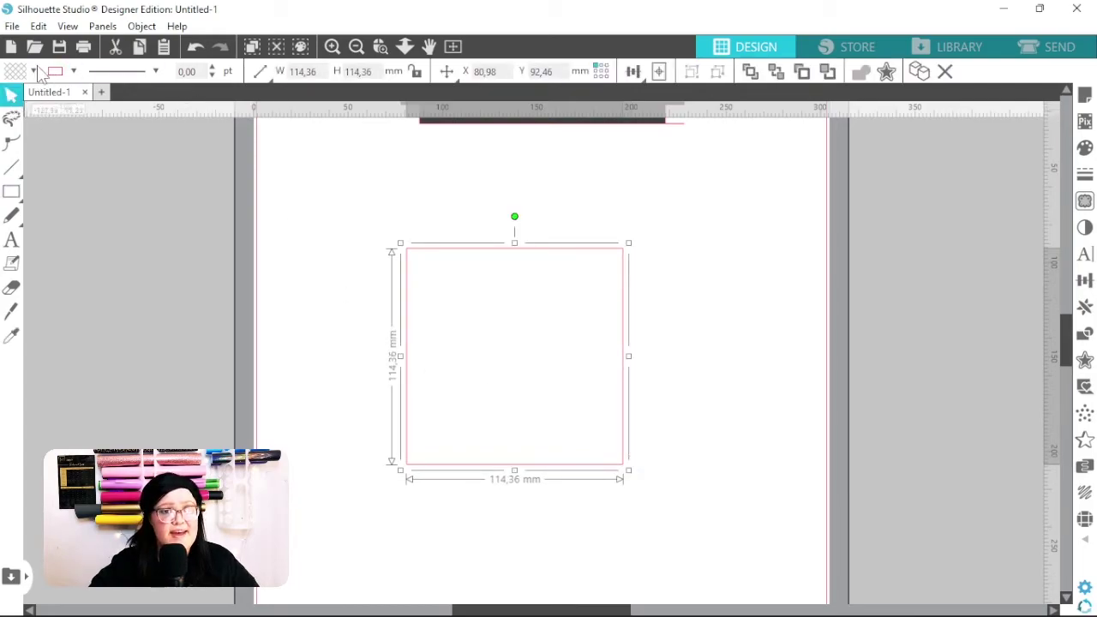
- Fill the new square with dark grey and rotate it by 45° so it stands as a diamond
left_click(33, 71)
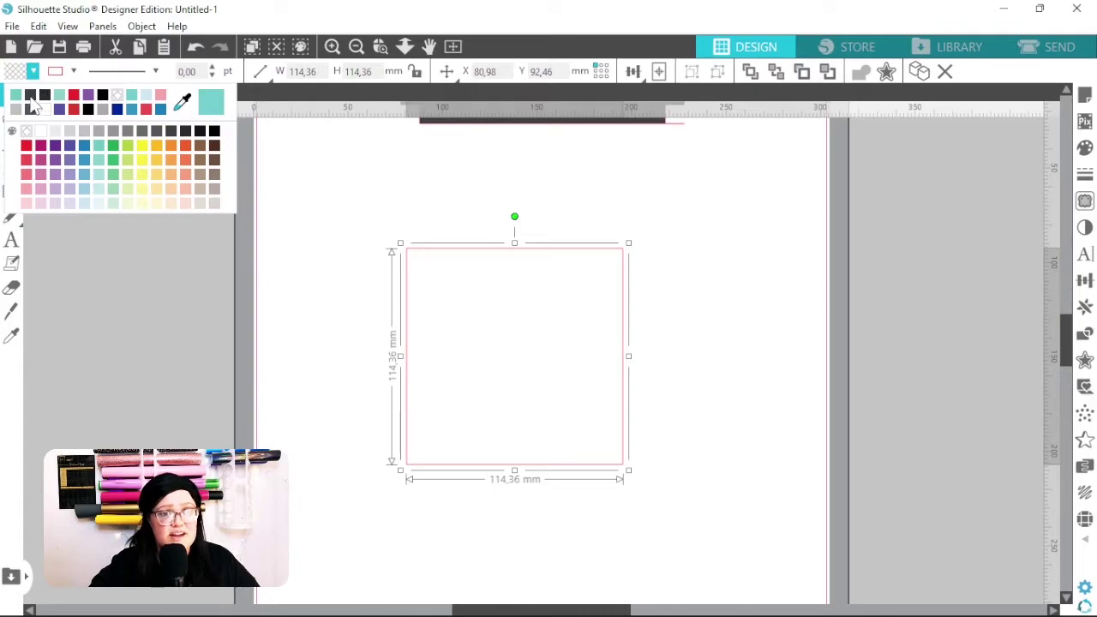
left_click(30, 95)
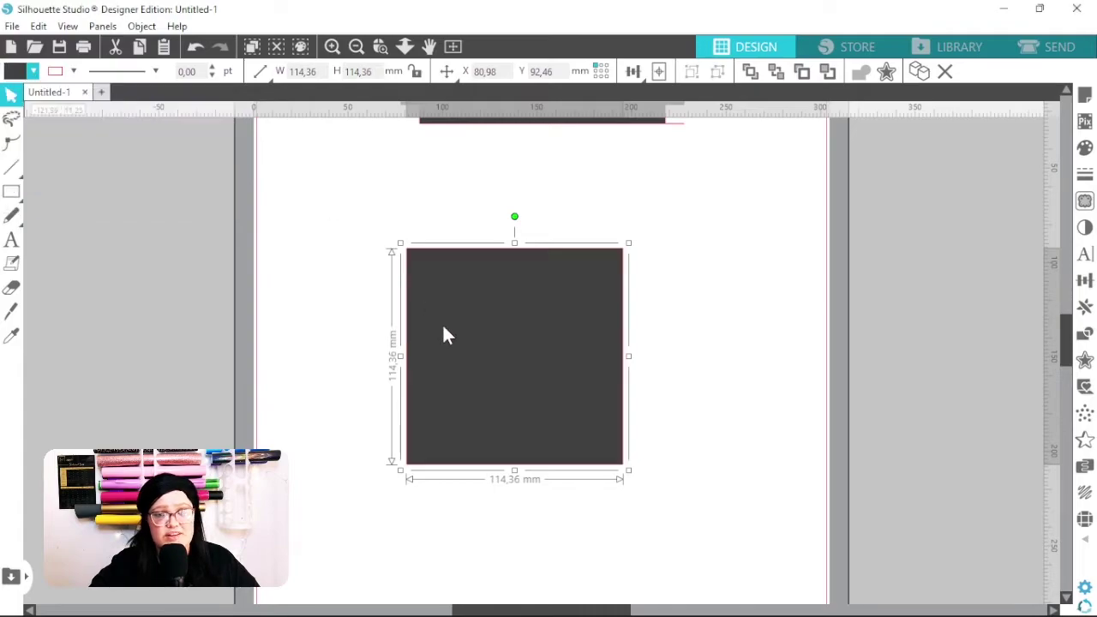
left_click(1084, 285)
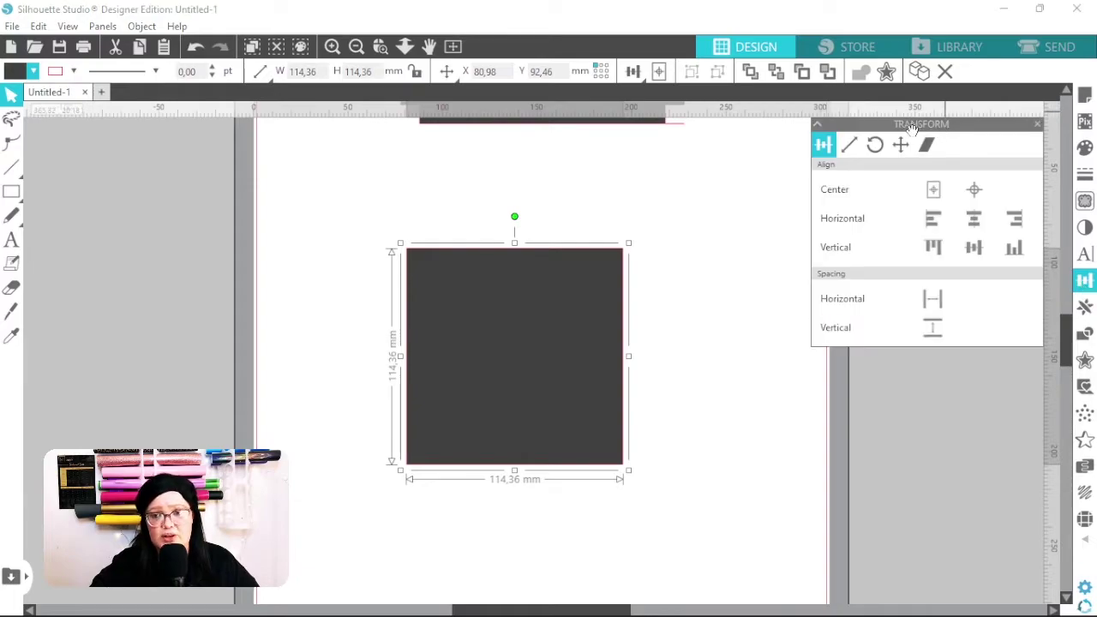
left_click(876, 147)
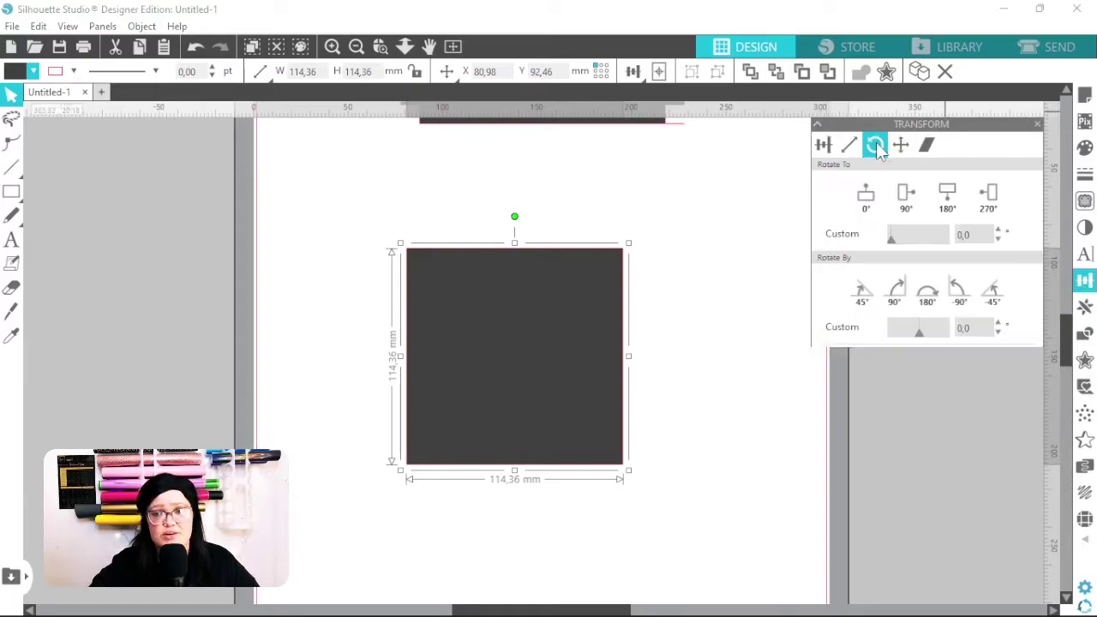
left_click(861, 291)
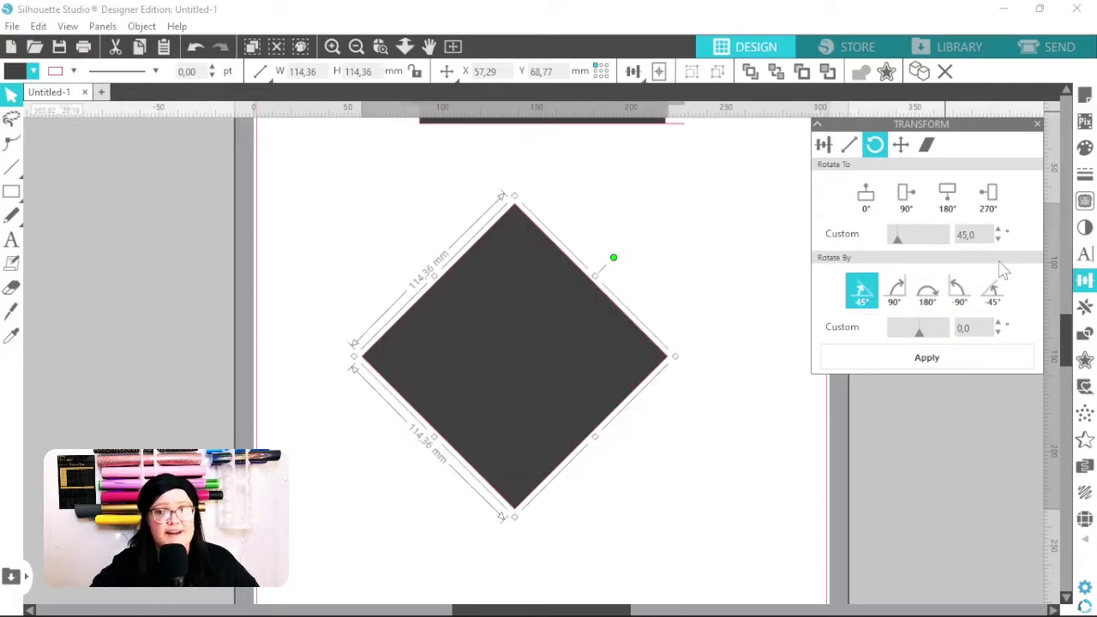
left_click(1037, 124)
- Slice the diamond with a straight outline Knife cut running horizontally from its left corner past its right corner
scroll(730, 426, "up", 2)
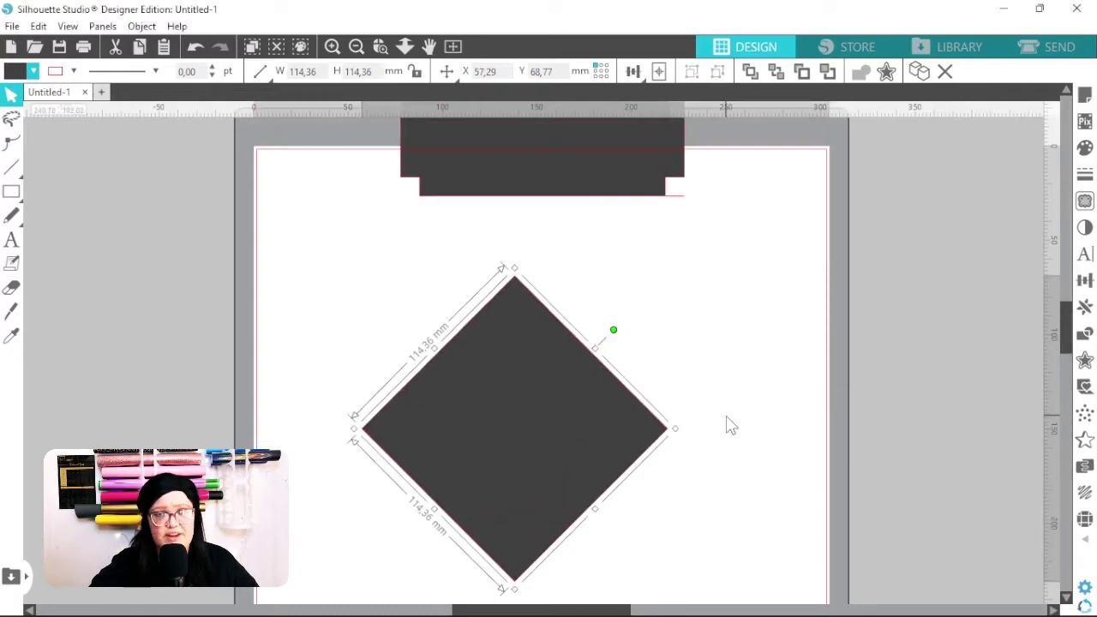
scroll(502, 406, "down", 2)
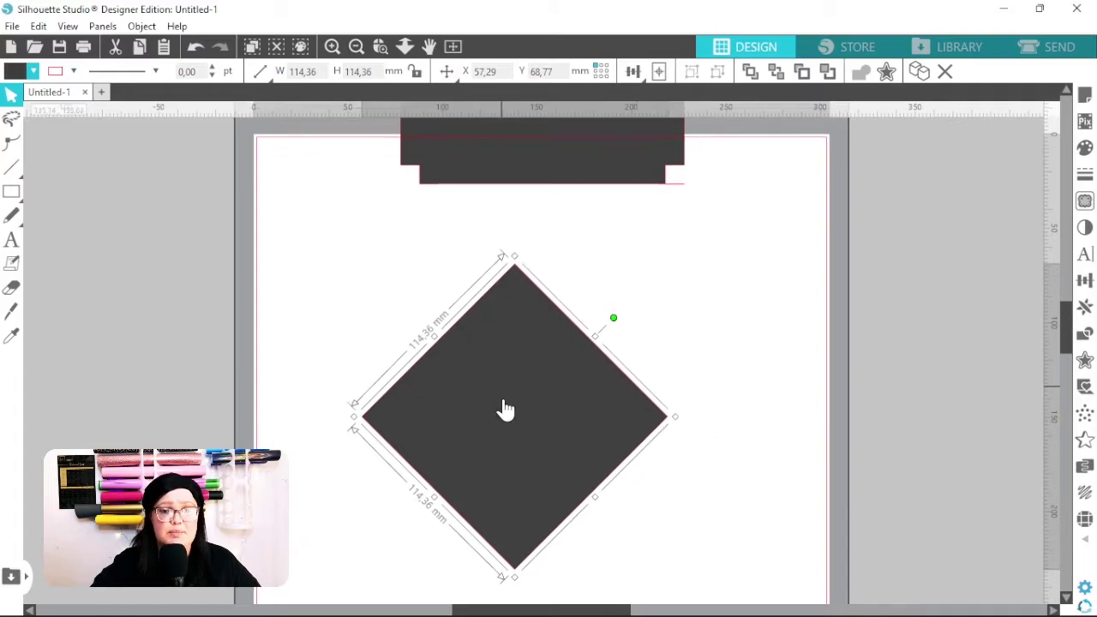
left_click(333, 46)
scroll(434, 246, "down", 2)
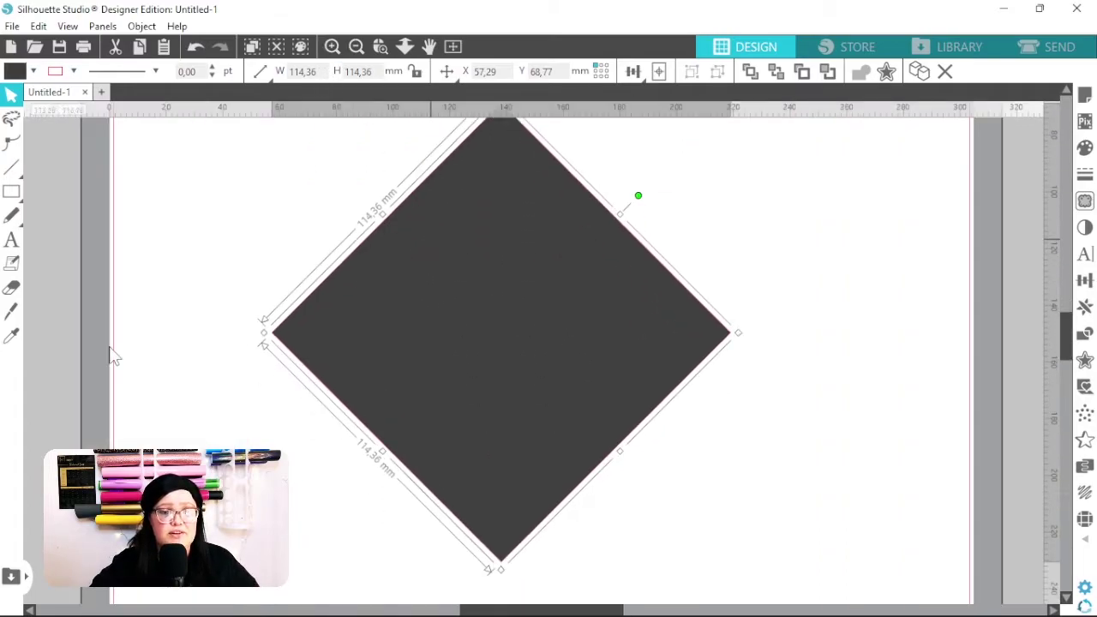
left_click(11, 312)
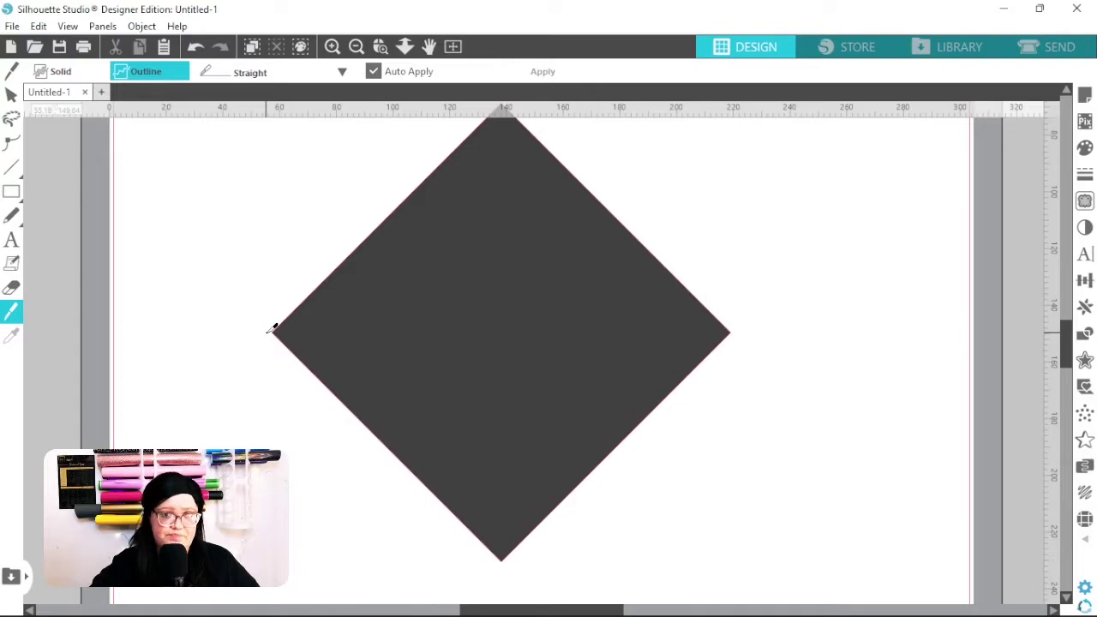
left_click_drag(271, 332, 759, 342)
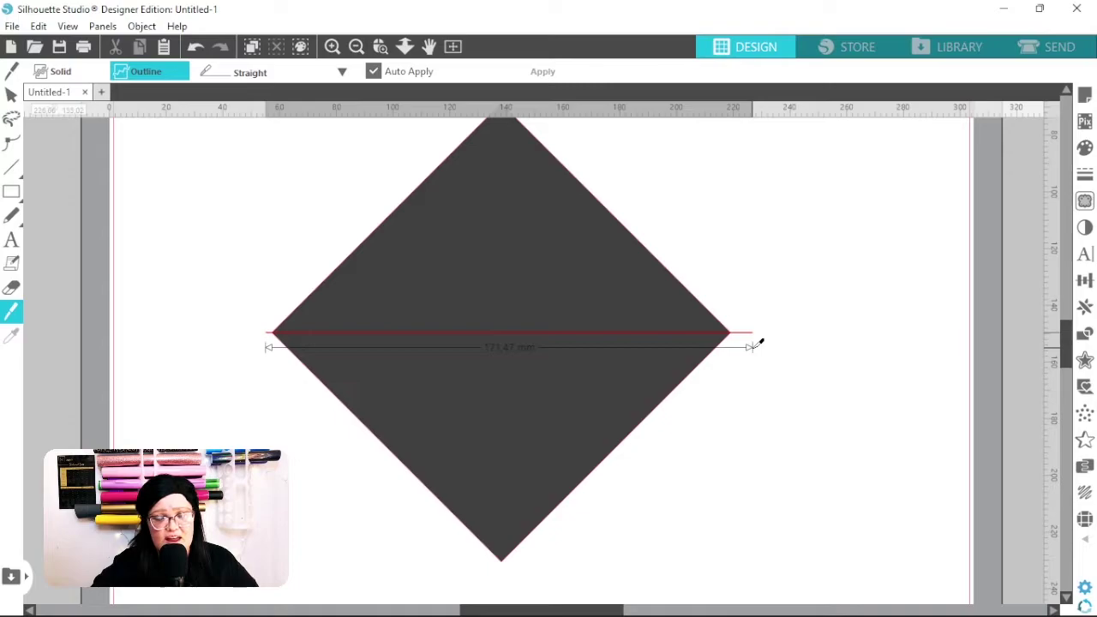
left_click_drag(755, 352, 755, 352)
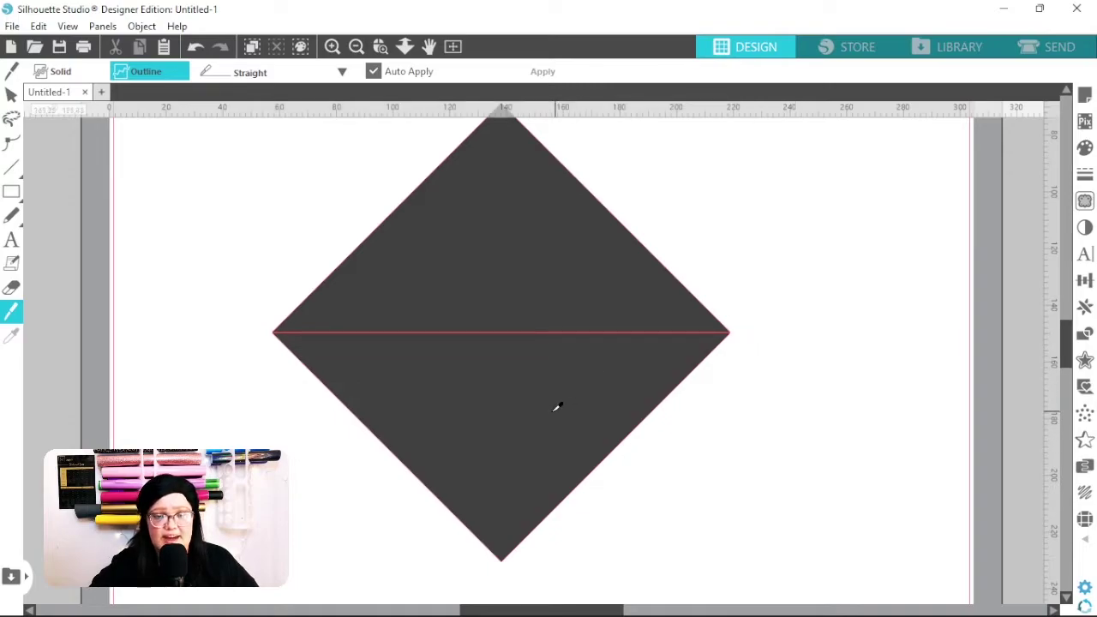
- Pull the diamond's lower half away from the upper half and delete it
left_click(10, 94)
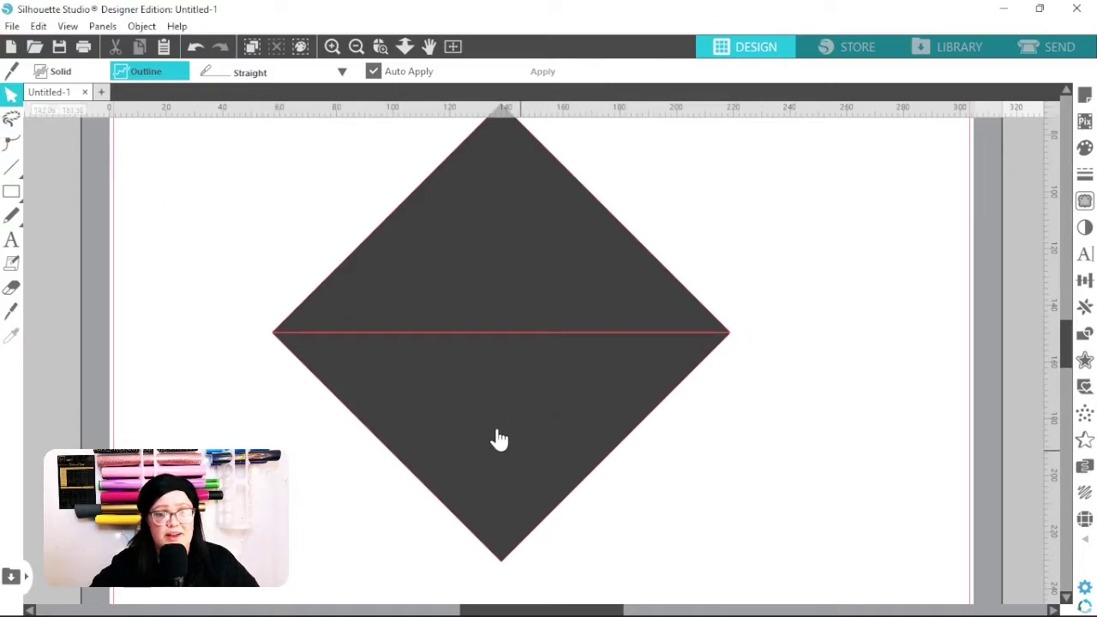
left_click_drag(495, 436, 576, 463)
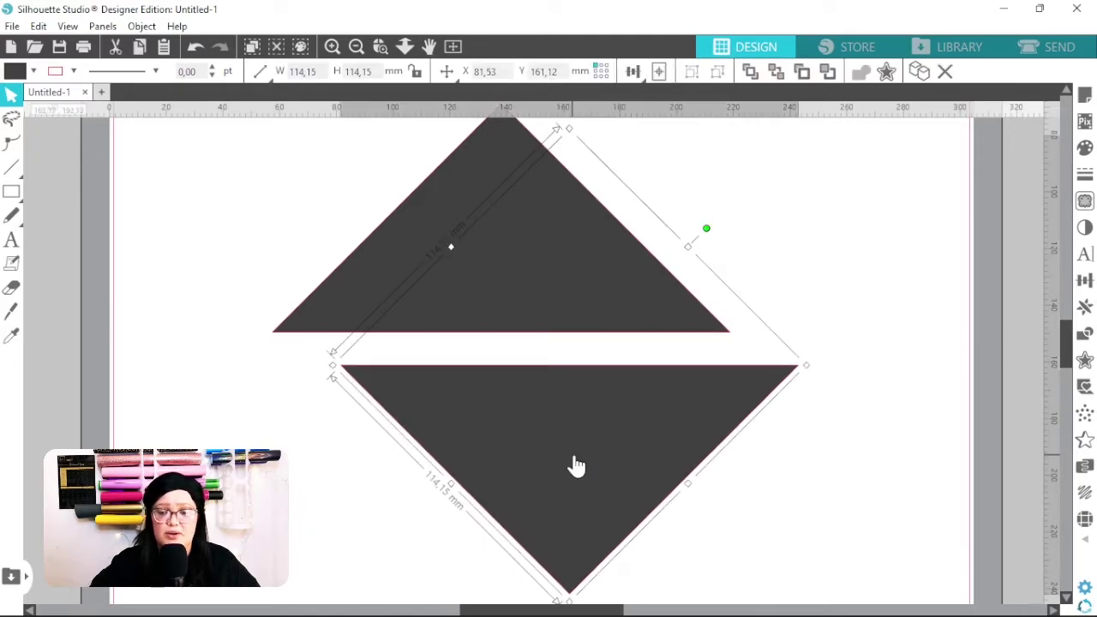
key("Delete")
scroll(586, 448, "up", 1)
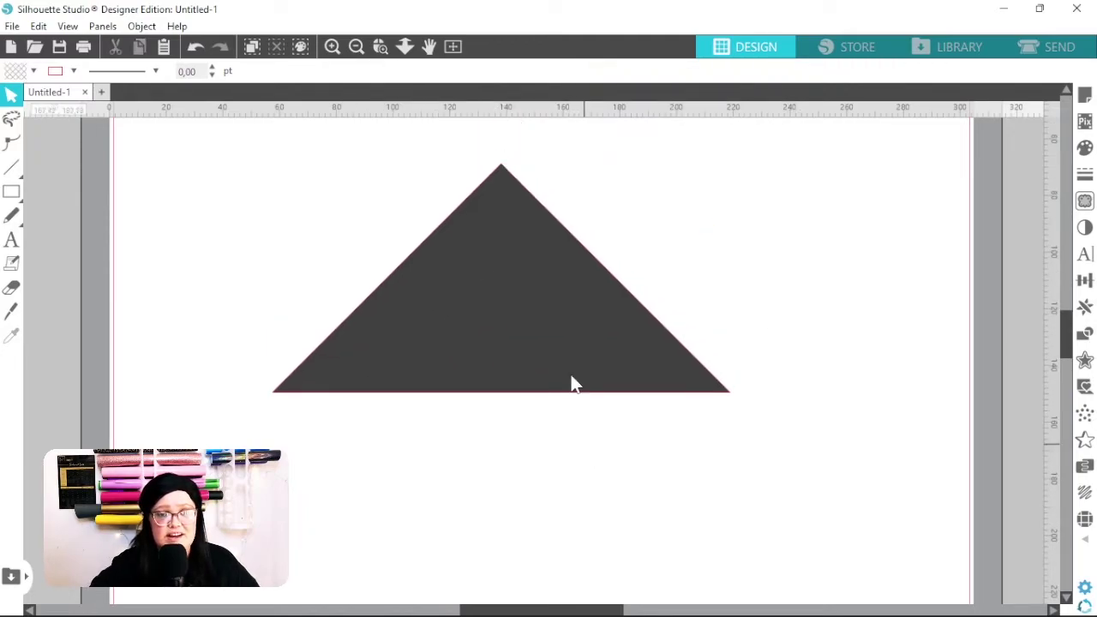
- Bring the notched rectangle back onto the page and arrange it just below the triangle, roughly centred
left_click_drag(560, 360, 557, 331)
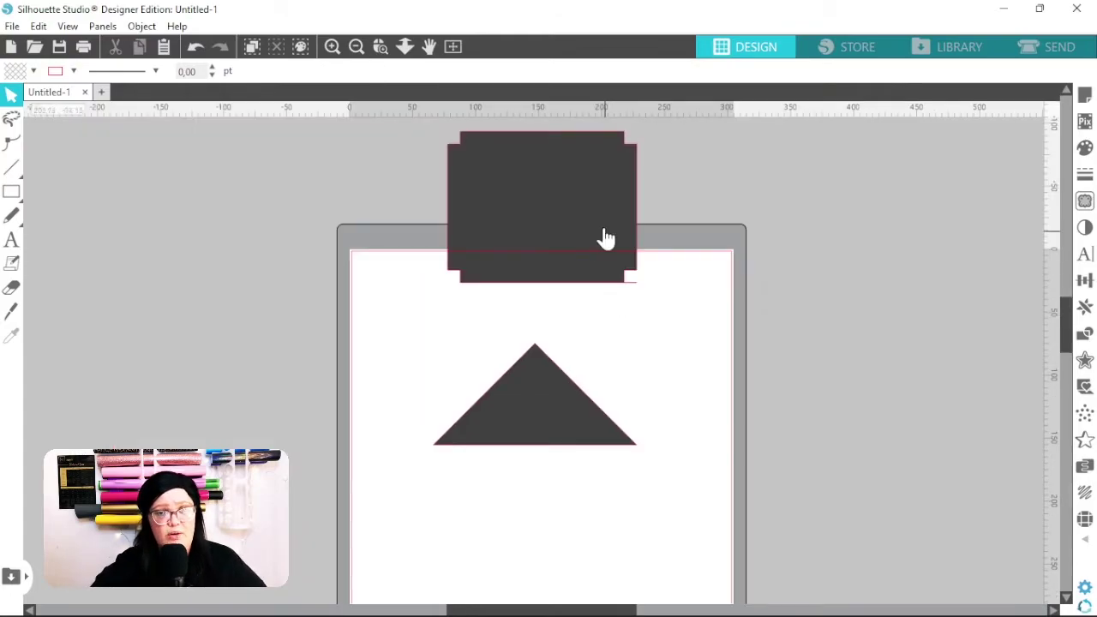
left_click_drag(603, 235, 591, 522)
left_click_drag(565, 430, 567, 381)
left_click_drag(580, 534, 570, 502)
left_click(624, 417)
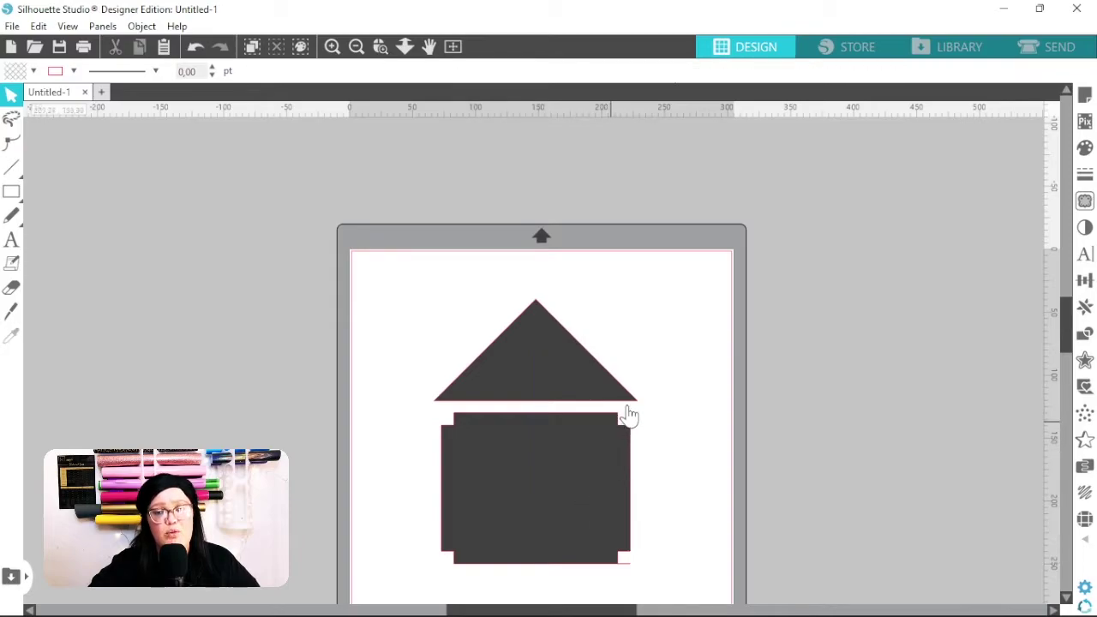
- Place the triangle's left base corner exactly on the left end of the notched rectangle's top edge
left_click(332, 47)
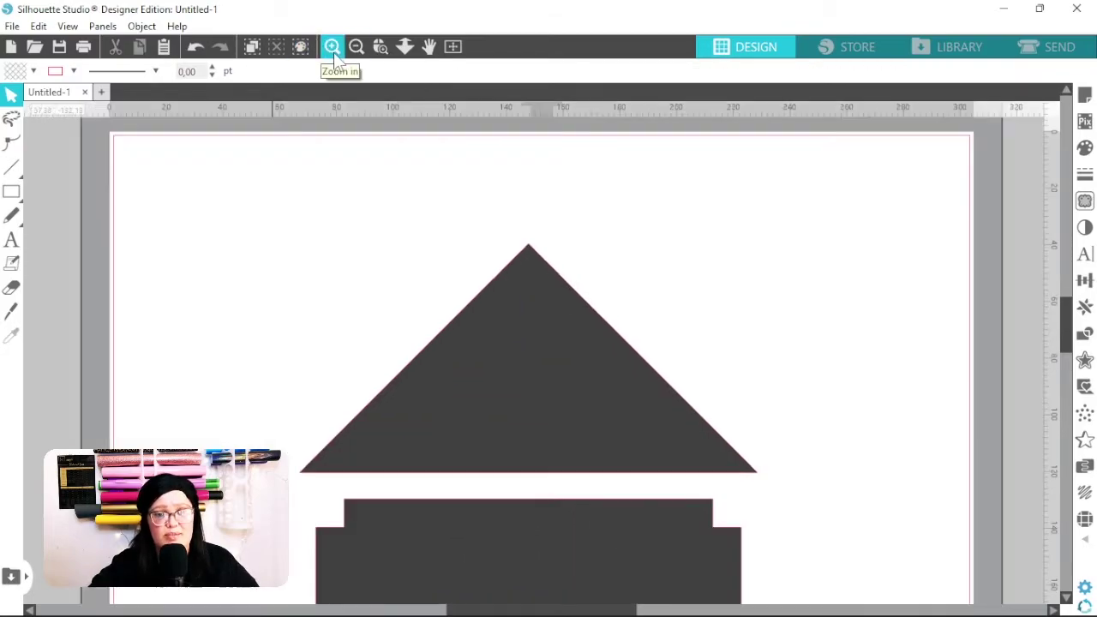
scroll(453, 282, "down", 3)
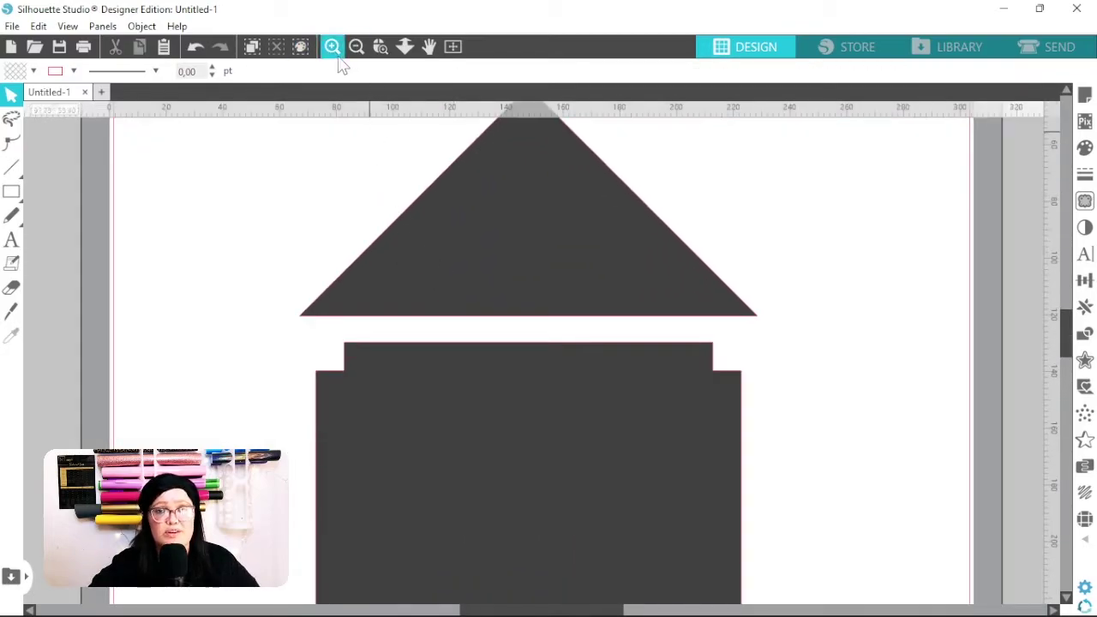
left_click(332, 47)
scroll(292, 431, "down", 2)
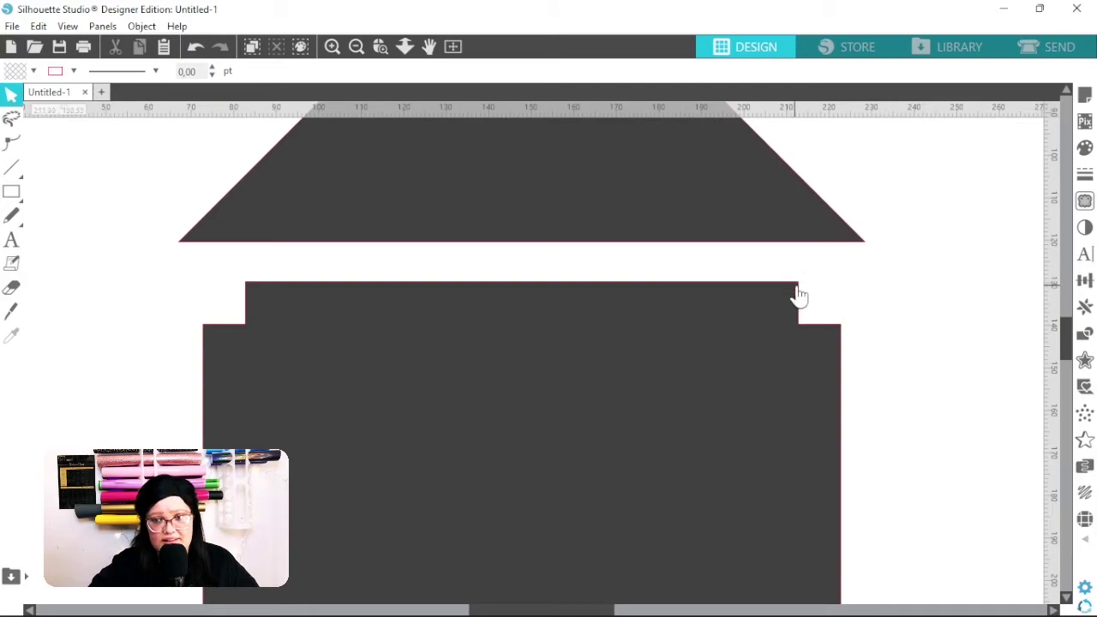
left_click_drag(428, 210, 493, 251)
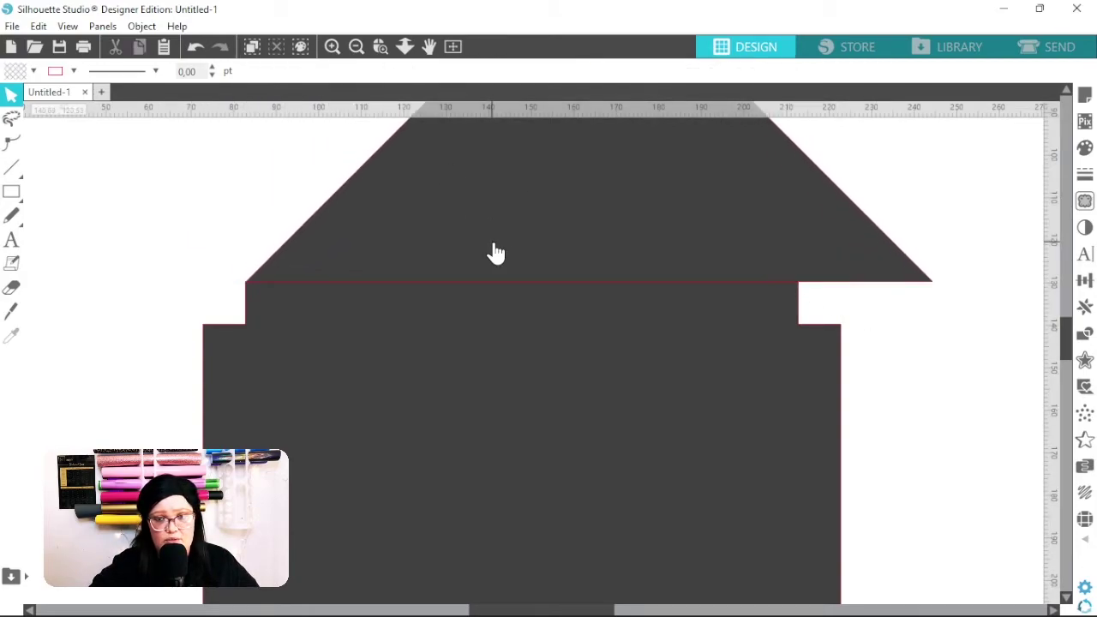
left_click(507, 233)
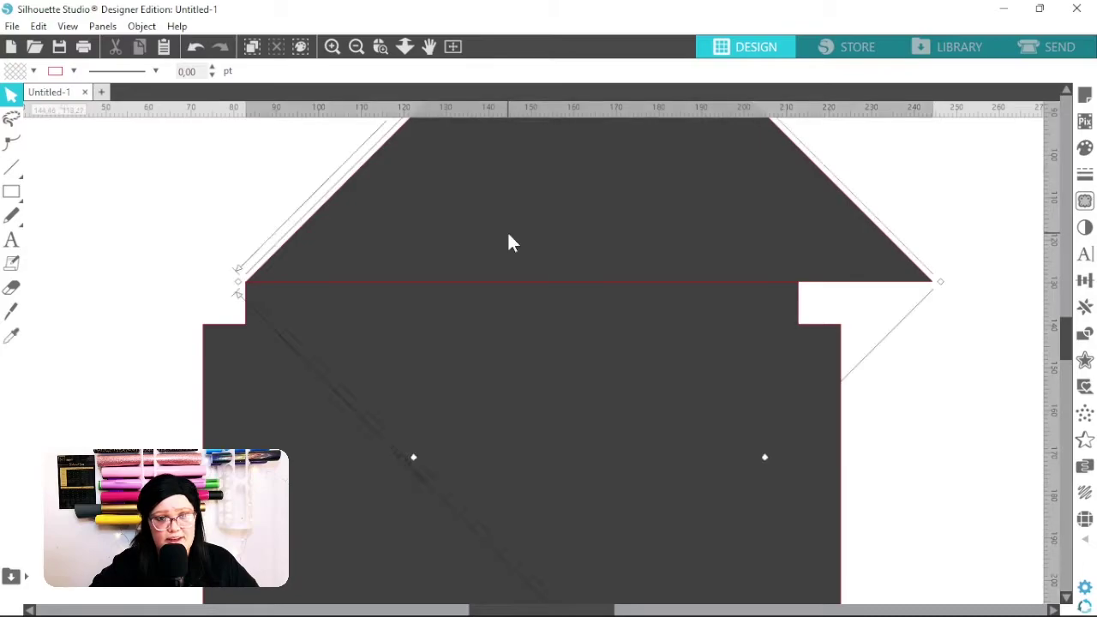
left_click(332, 48)
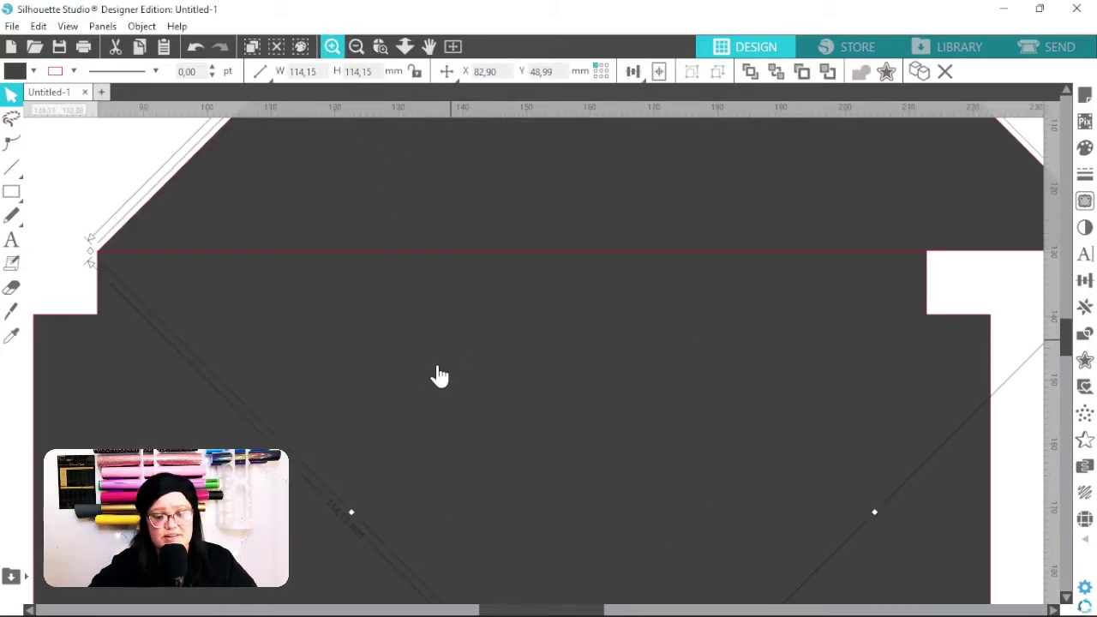
left_click_drag(436, 372, 550, 408)
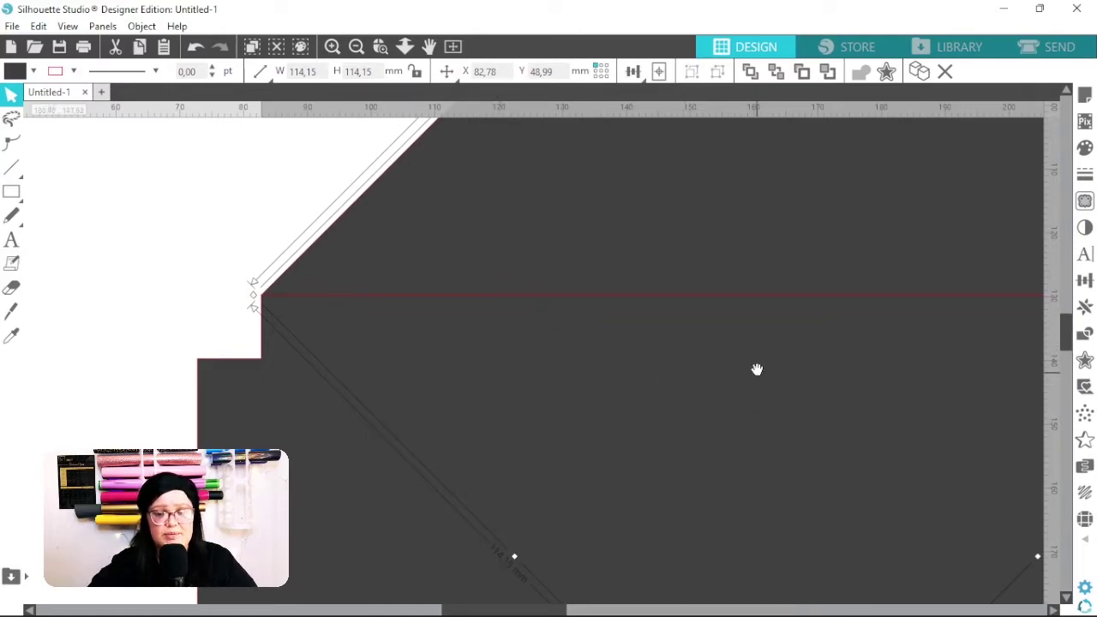
- Scale the triangle down proportionally to about 91.88 mm so its base spans the notched rectangle's top edge between the two notches
left_click_drag(758, 367, 594, 380)
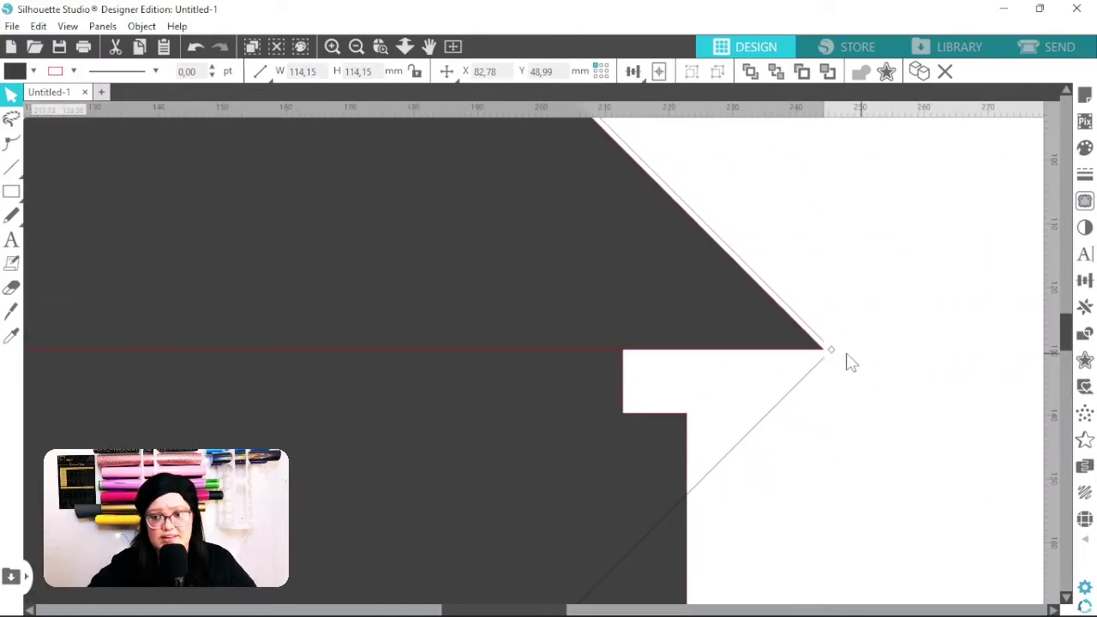
left_click_drag(831, 351, 634, 405)
left_click_drag(351, 374, 671, 350)
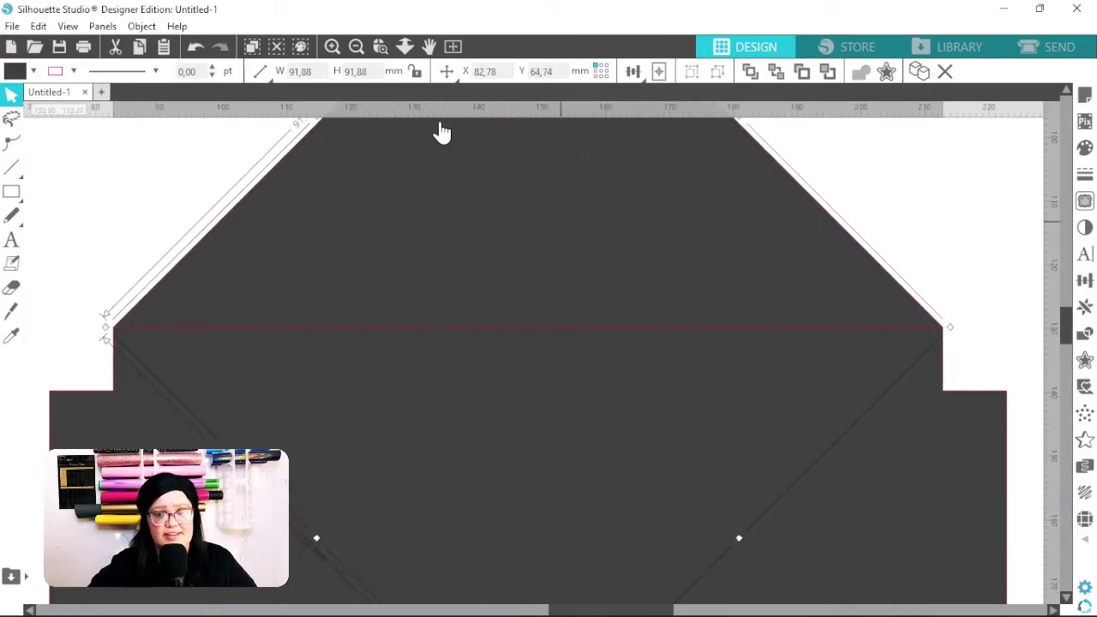
left_click(356, 46)
left_click(356, 46)
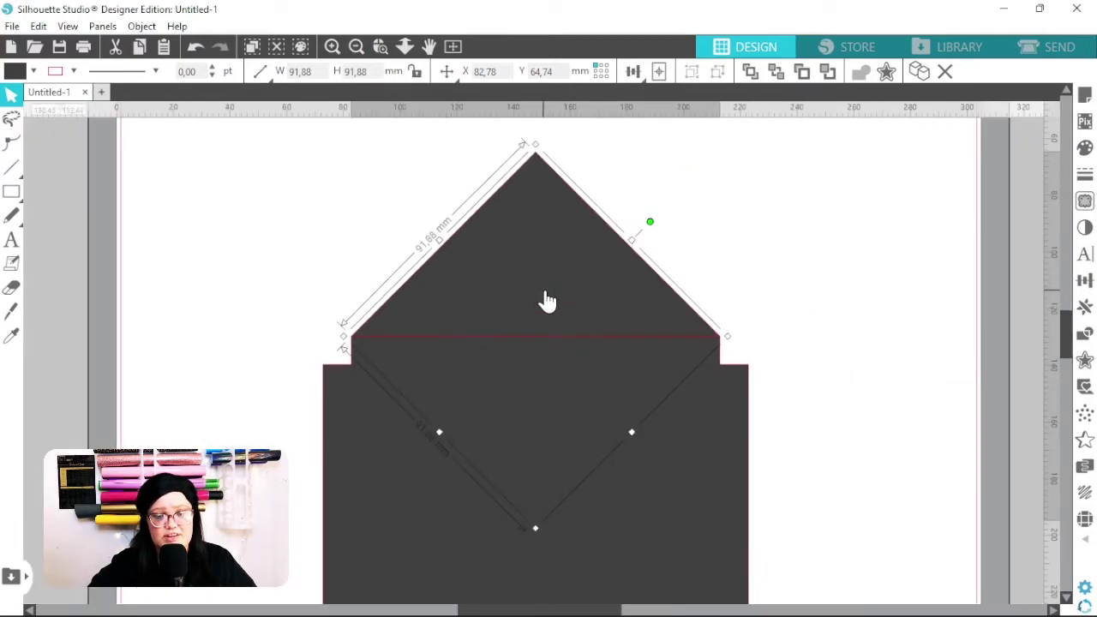
- Paste a copy of the triangular flap and move it over the right side of the notched rectangle
key("i")
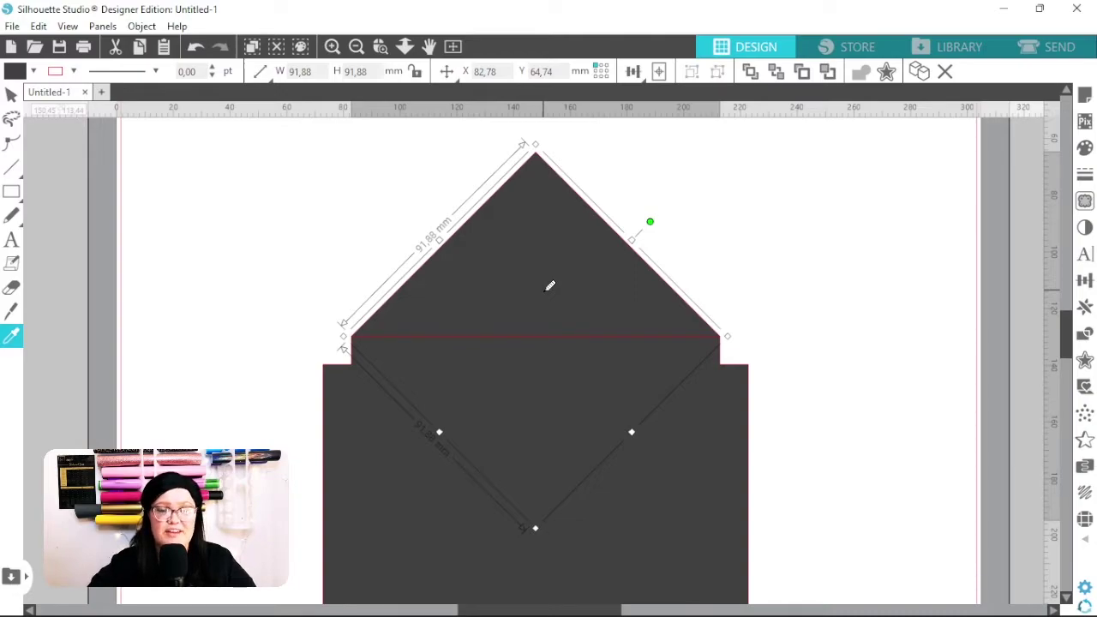
key("ctrl+v")
left_click_drag(574, 318, 818, 426)
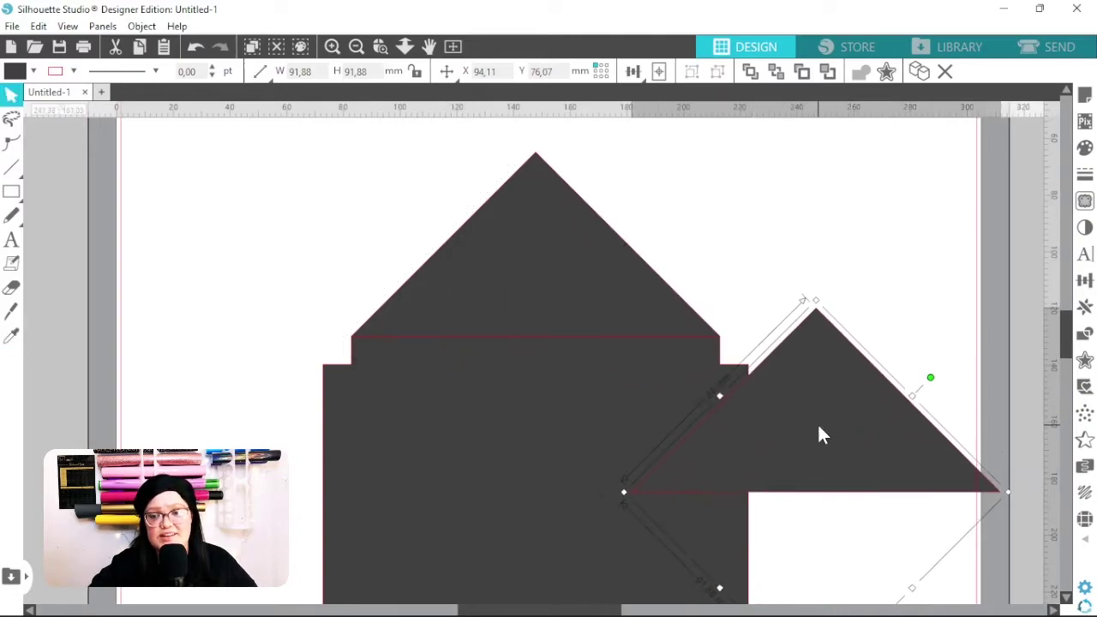
- Rotate the copied triangle by 45° twice so it points to the right
left_click(1084, 281)
left_click(873, 144)
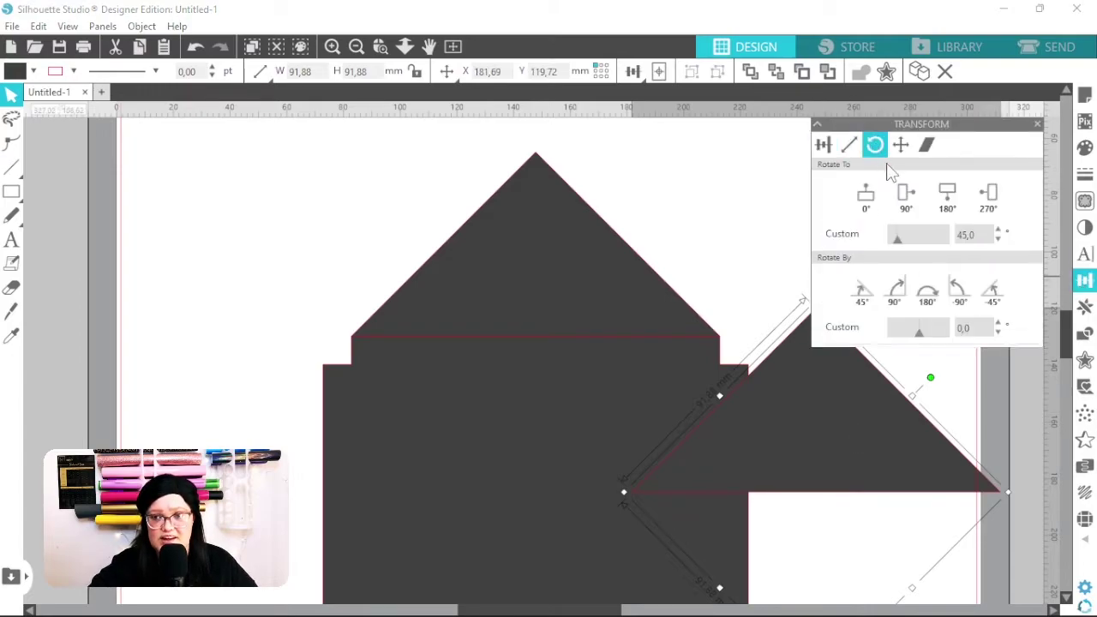
left_click(861, 295)
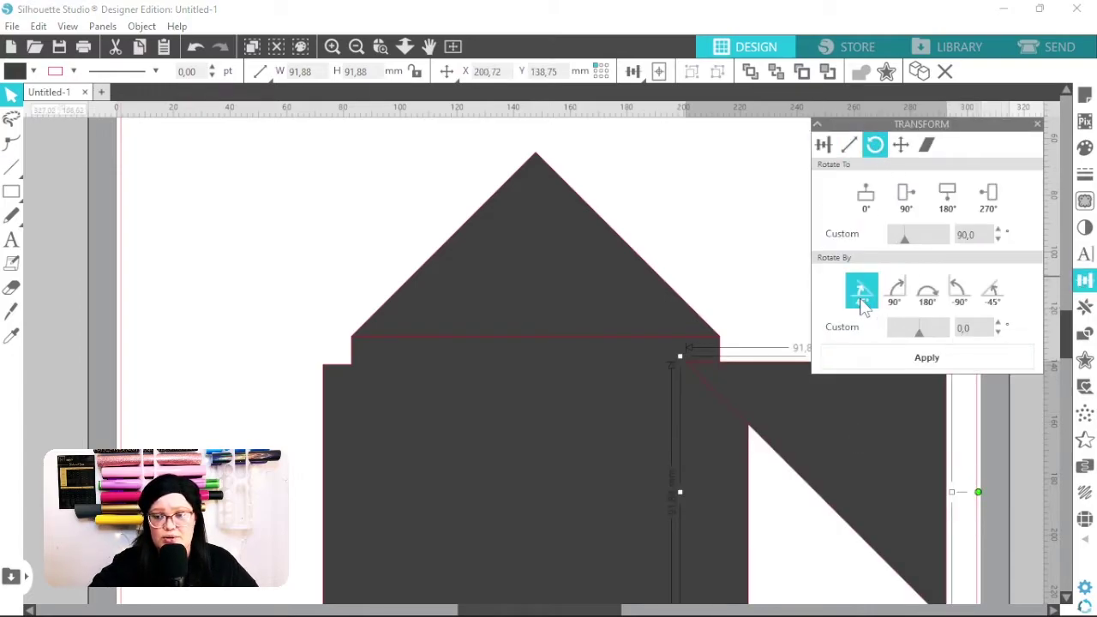
left_click(862, 301)
scroll(912, 428, "down", 1)
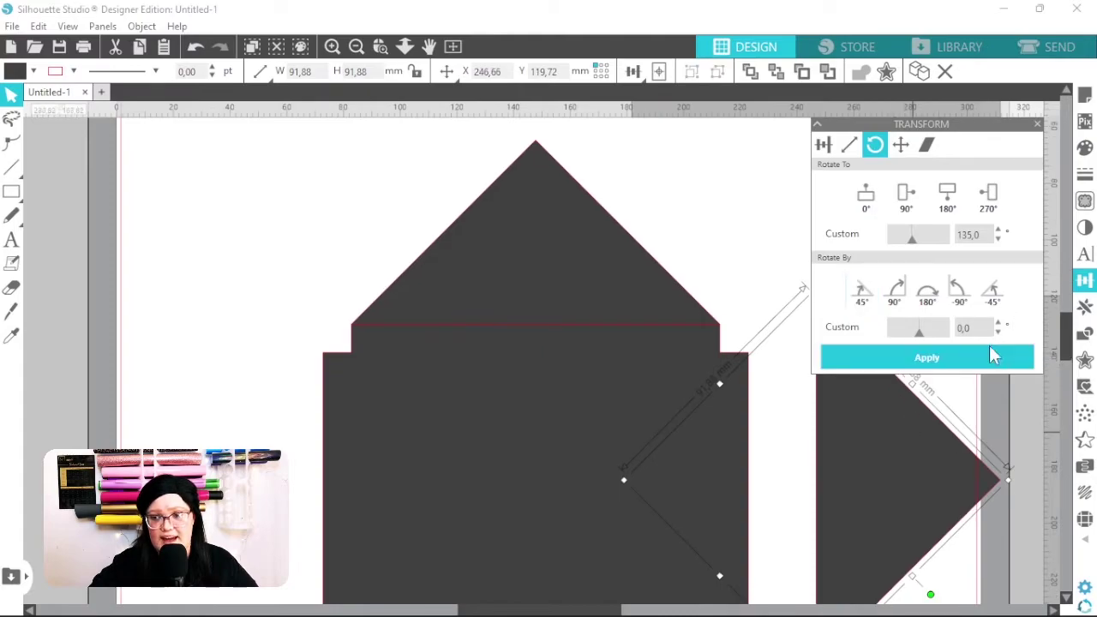
scroll(697, 385, "down", 5)
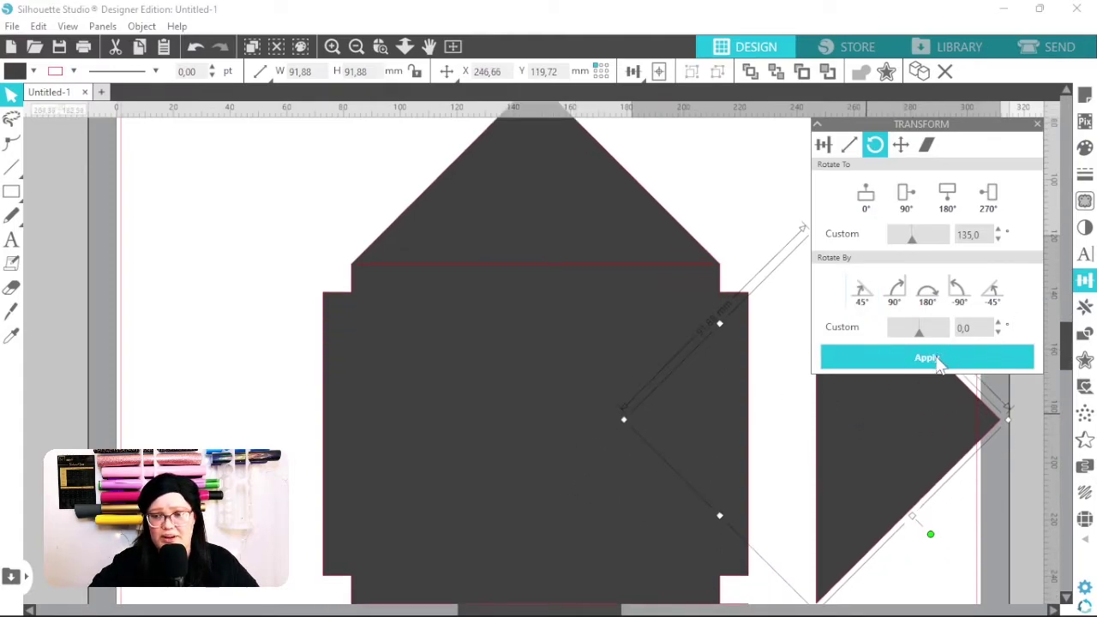
- Place the right-pointing triangle's upper base corner exactly on the upper end of the notched rectangle's right edge
left_click_drag(881, 469, 832, 489)
left_click(1036, 123)
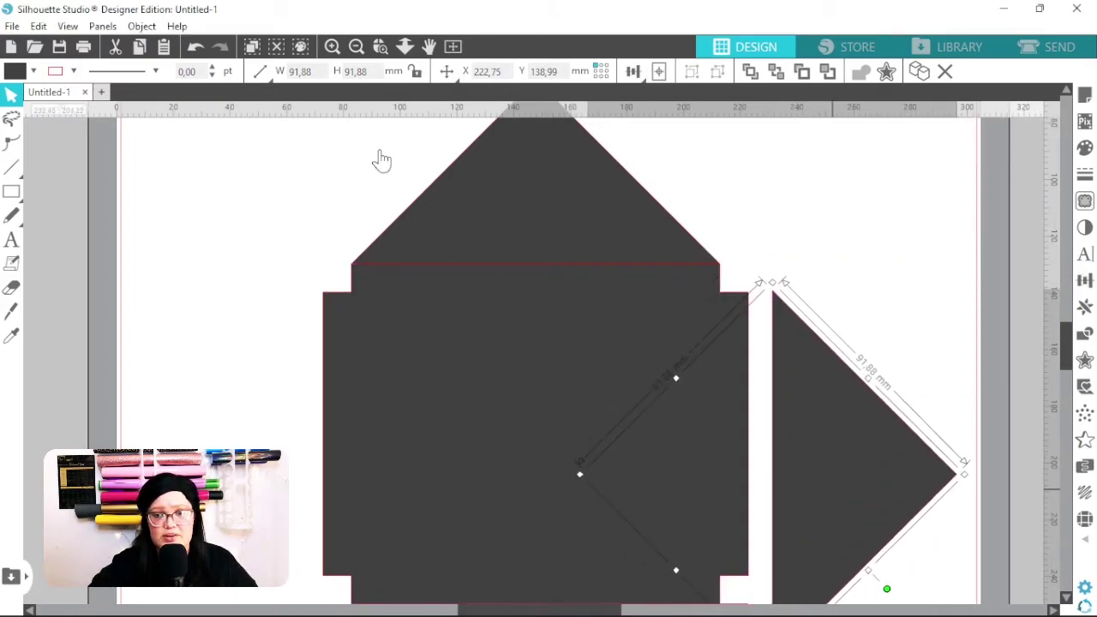
left_click(333, 49)
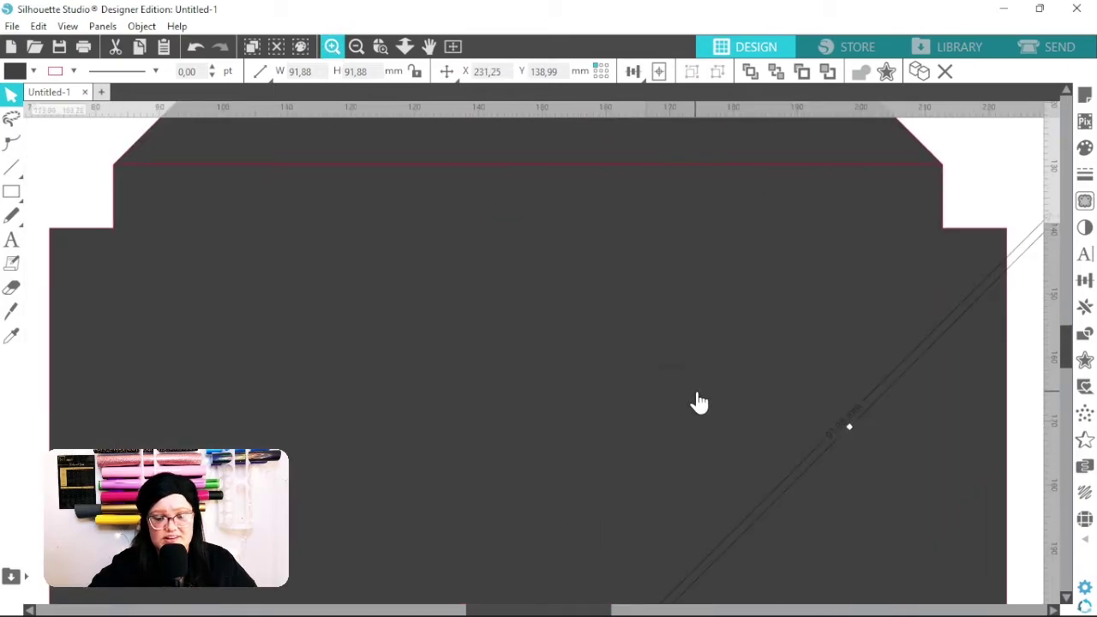
left_click_drag(815, 392, 452, 327)
left_click_drag(721, 337, 668, 341)
key("Up")
key("Up")
key("Up")
key("Up")
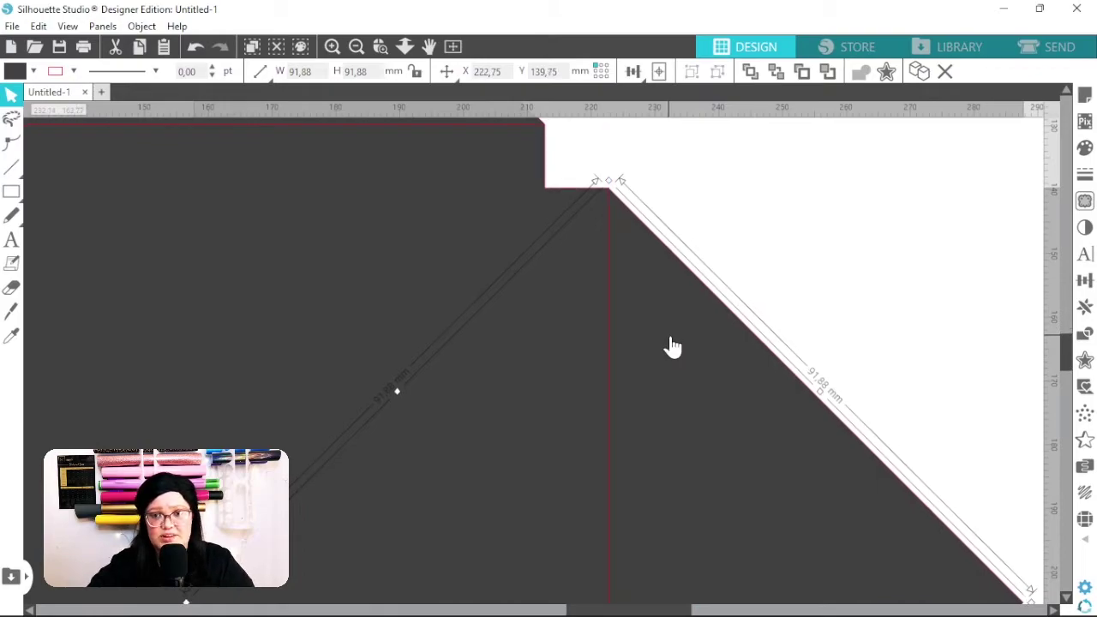
- Scale the right-pointing triangle down proportionally to about 70.68 mm so its base spans the right edge between the two notches
scroll(716, 378, "down", 2)
scroll(715, 378, "down", 13)
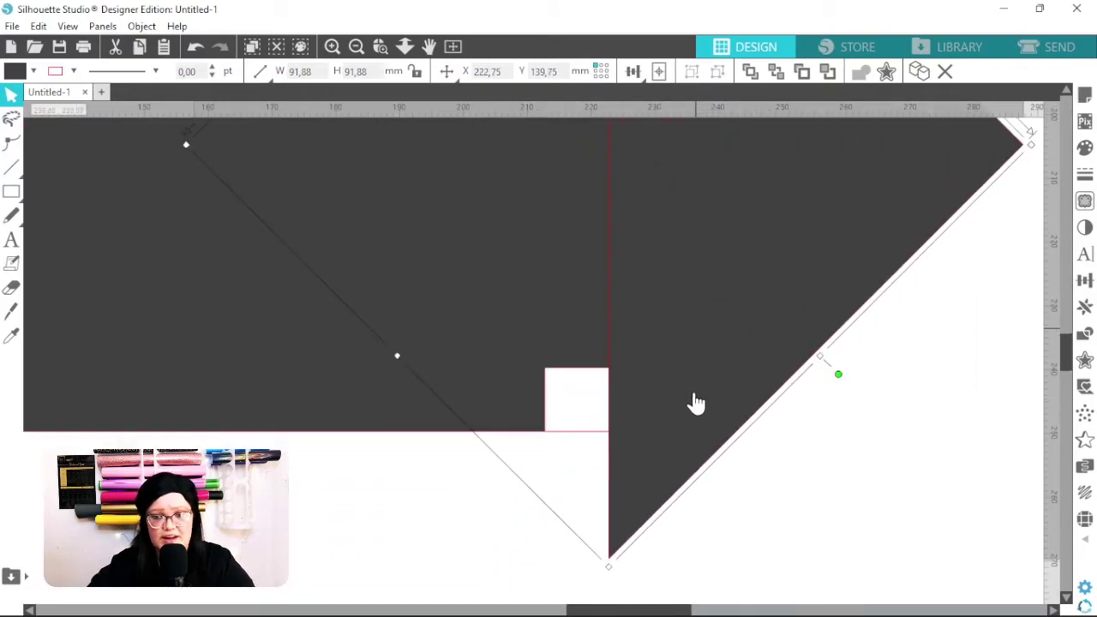
left_click_drag(605, 508, 591, 325)
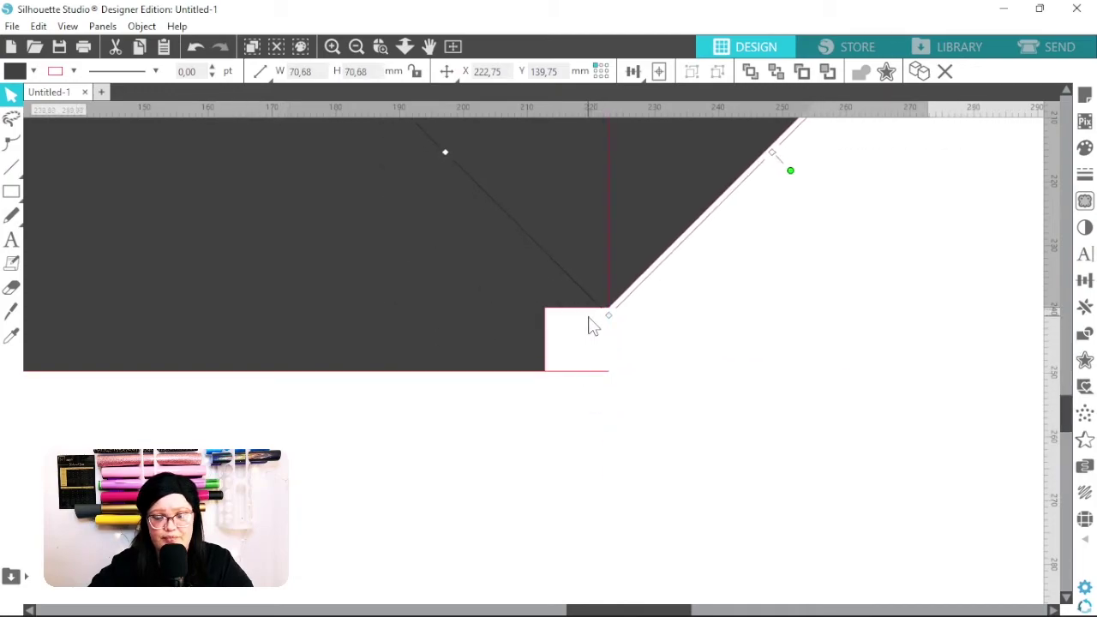
- Position the right-pointing triangle inside the page, leaving a small gap beside the notched rectangle's right edge
left_click(355, 48)
left_click(356, 49)
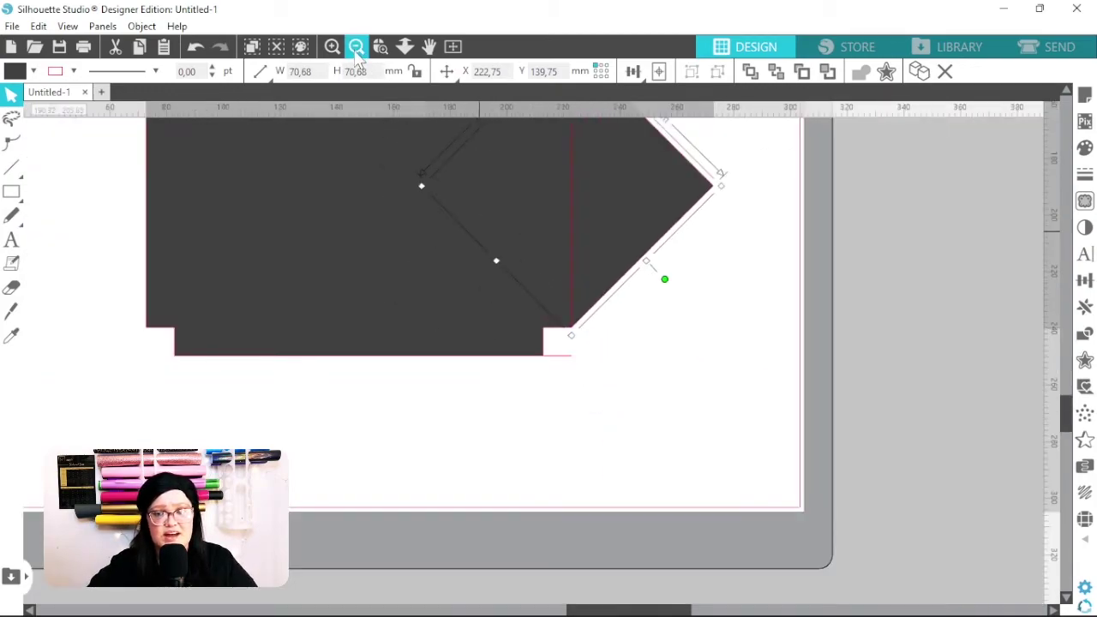
left_click(356, 49)
left_click(356, 48)
scroll(480, 377, "up", 3)
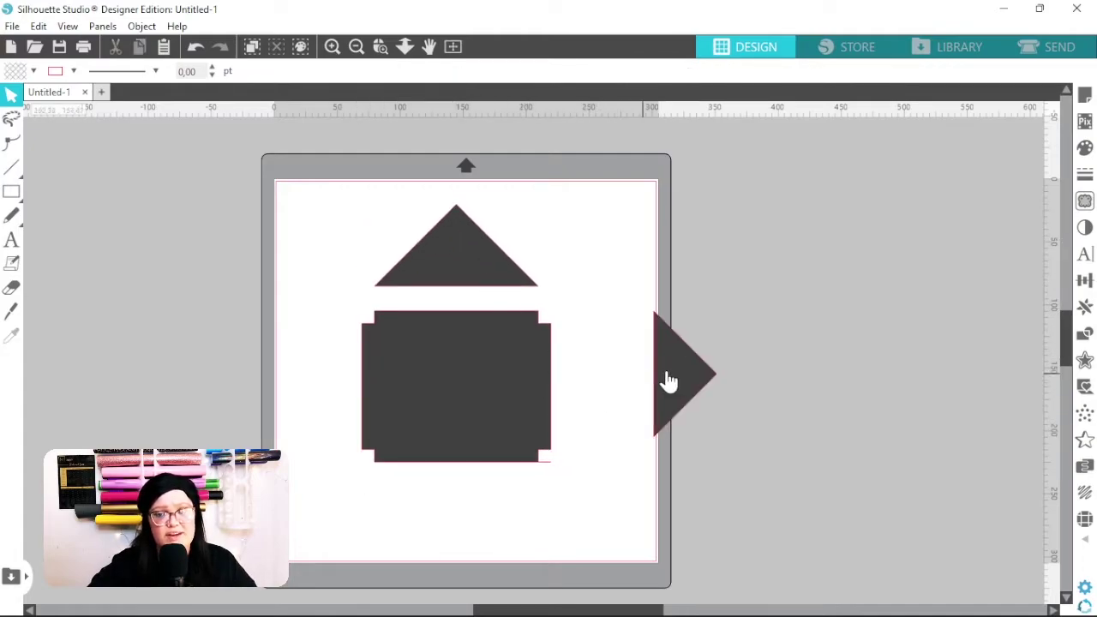
left_click_drag(668, 377, 596, 380)
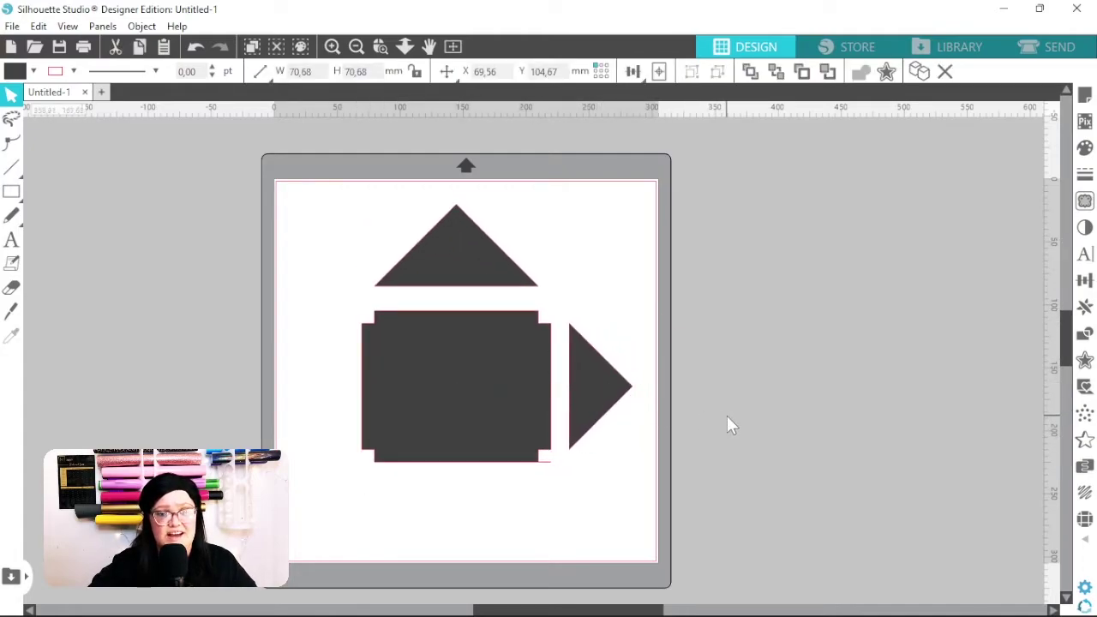
left_click(728, 424)
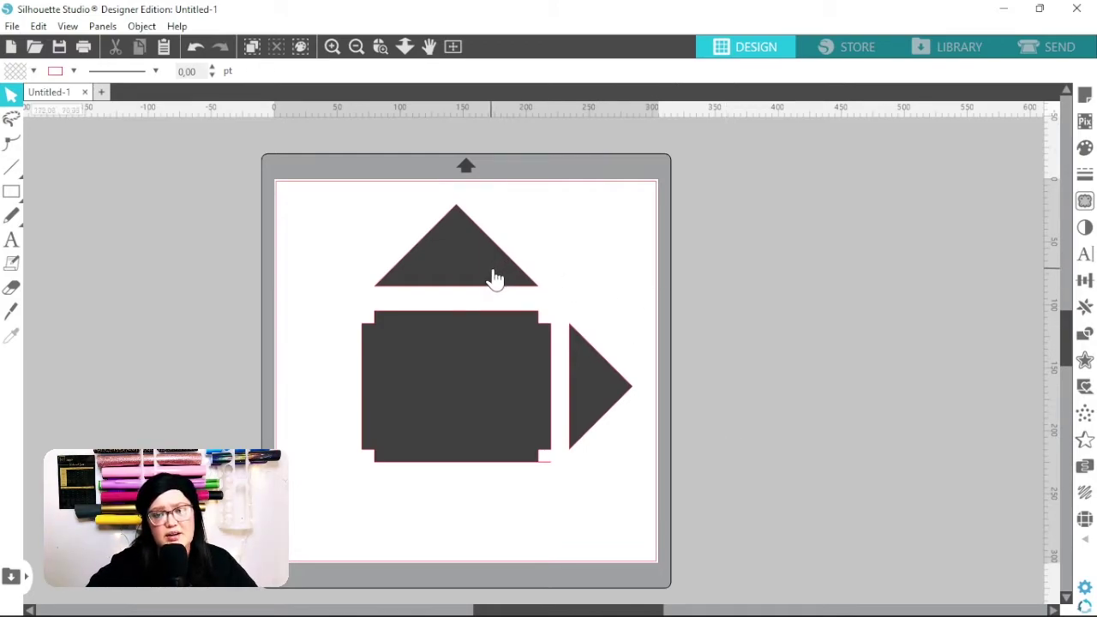
- Move the top triangle down so its base rests on the notched rectangle's top edge
left_click_drag(489, 273, 492, 300)
left_click(332, 48)
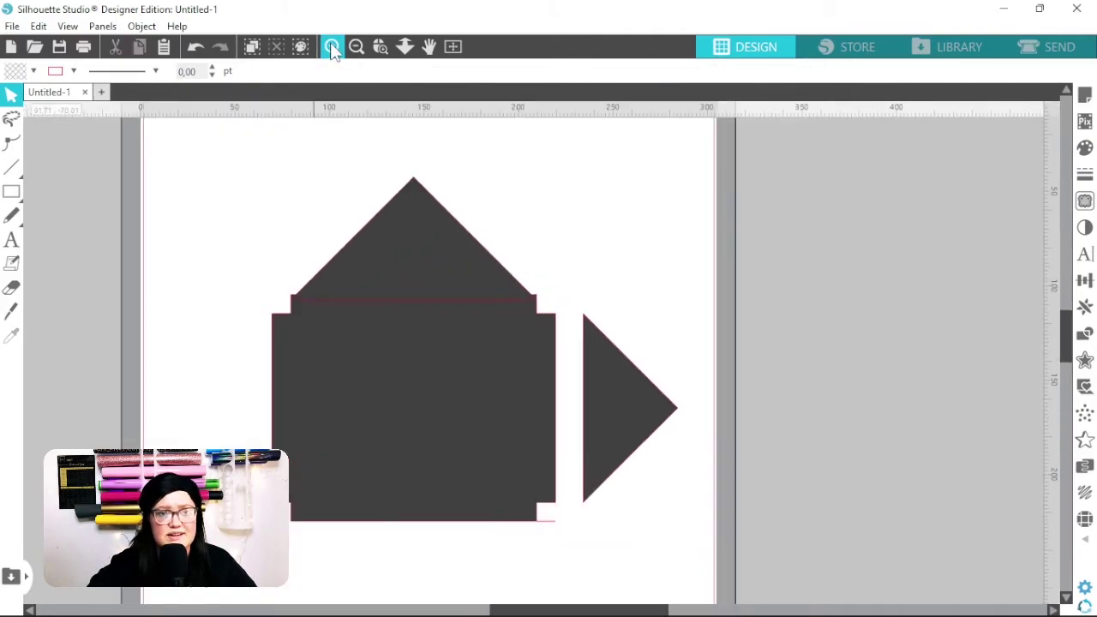
left_click(333, 48)
scroll(454, 373, "up", 2)
left_click_drag(434, 329, 432, 319)
left_click(706, 248)
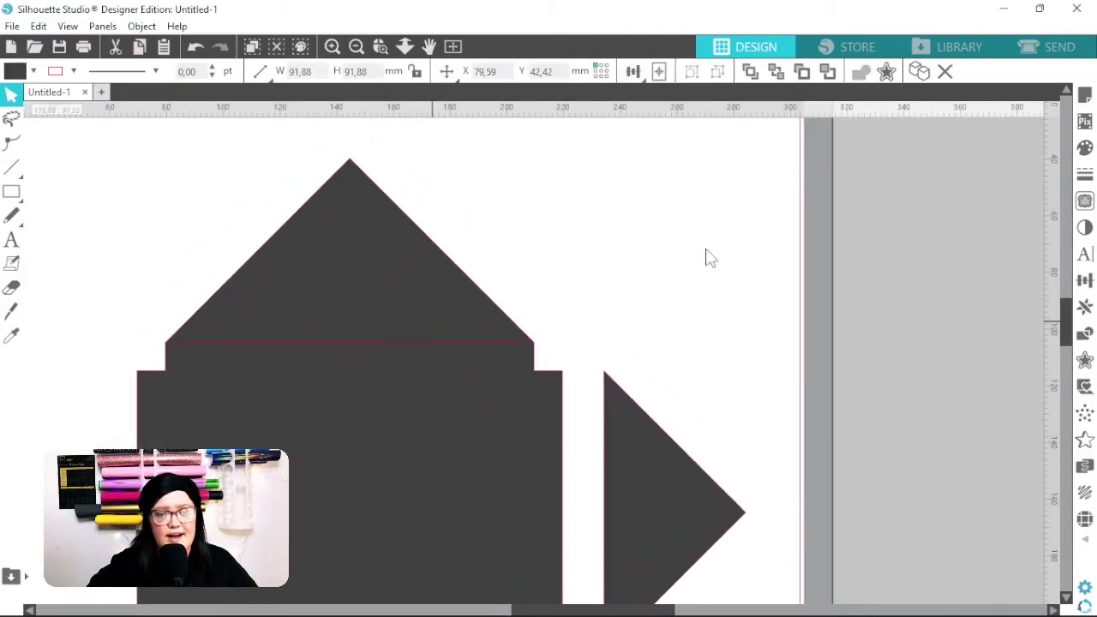
- Move the top triangle up so there is a clear gap above the notched rectangle
left_click_drag(493, 276, 377, 458)
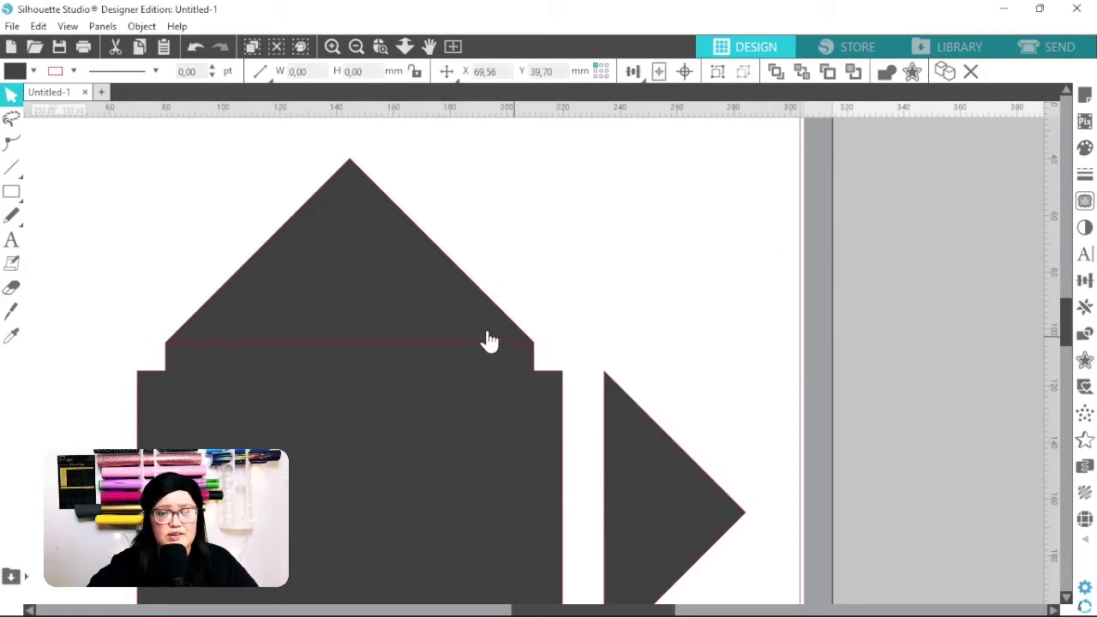
left_click_drag(489, 338, 497, 318)
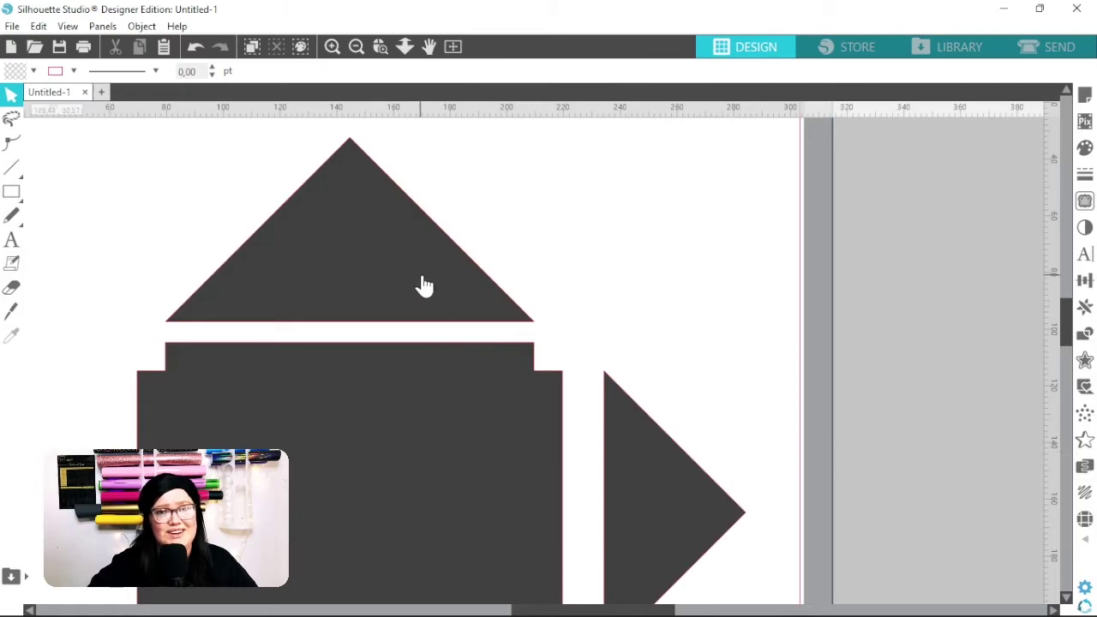
mouse_move(404, 297)
left_mouse_down()
mouse_move(402, 310)
mouse_move(409, 282)
left_mouse_up()
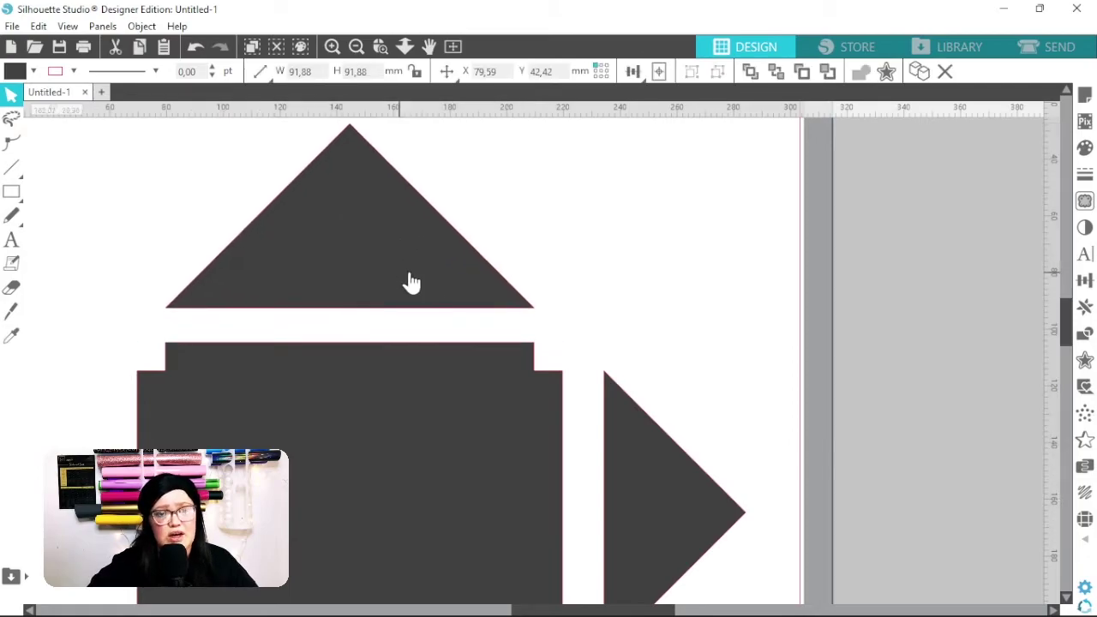
left_click(447, 333)
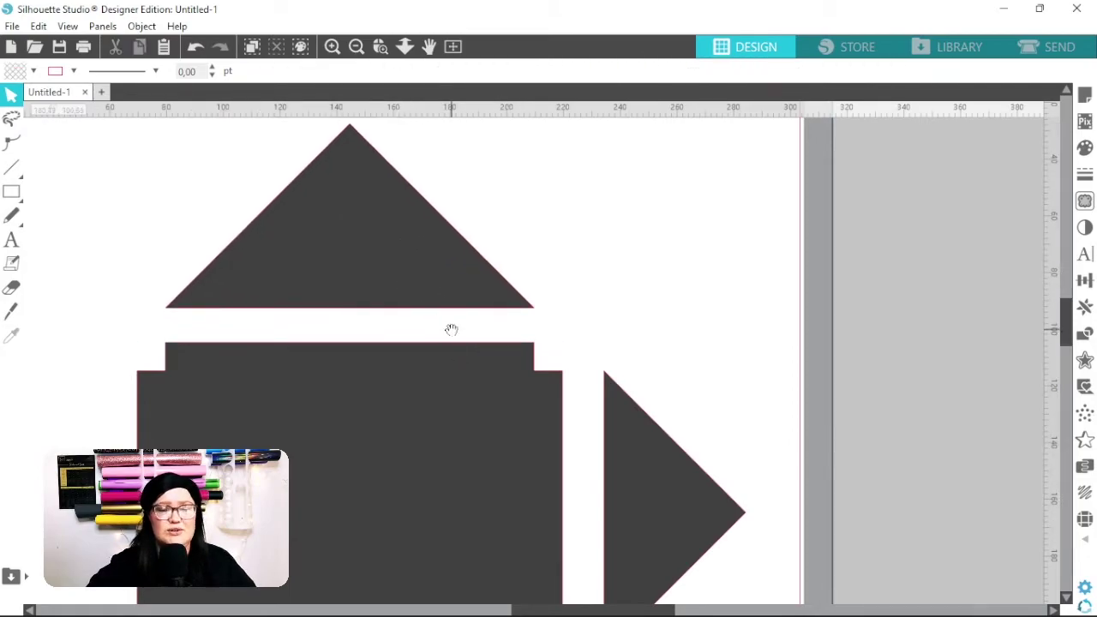
- Draw a thin rectangle about 123 × 3.4 mm across the top triangle's base and fill it with black
left_click_drag(452, 329, 537, 326)
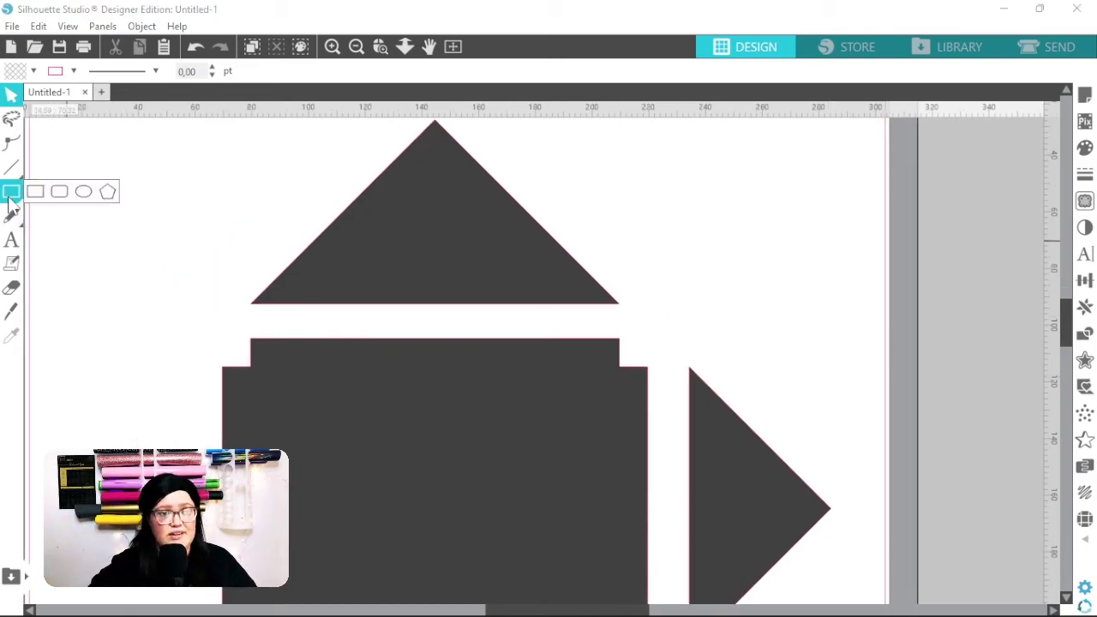
left_click(34, 194)
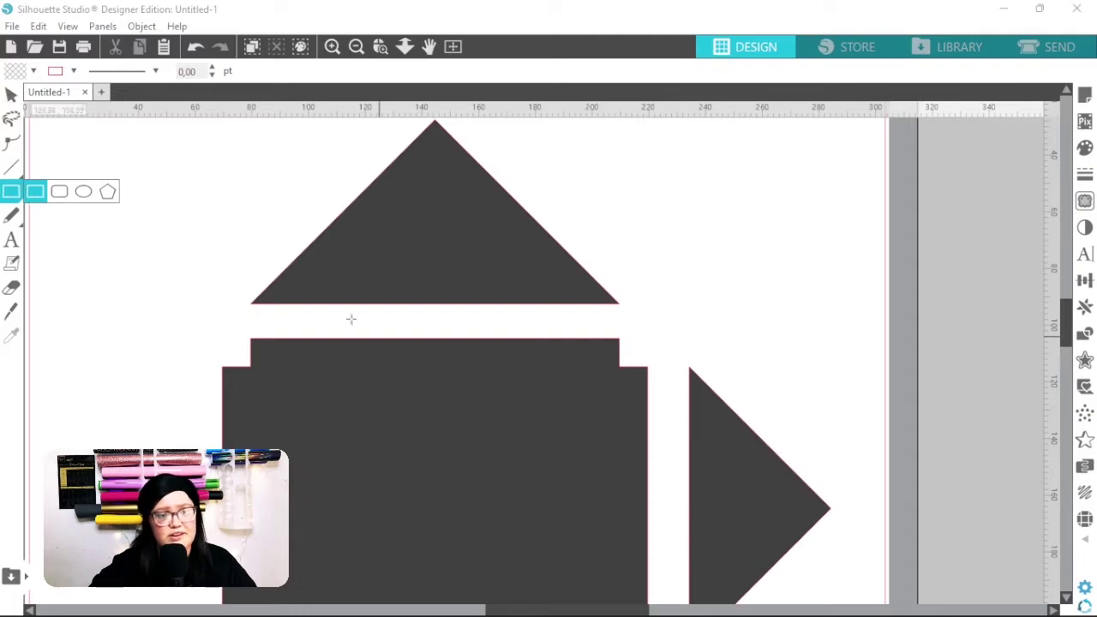
left_click_drag(260, 302, 614, 321)
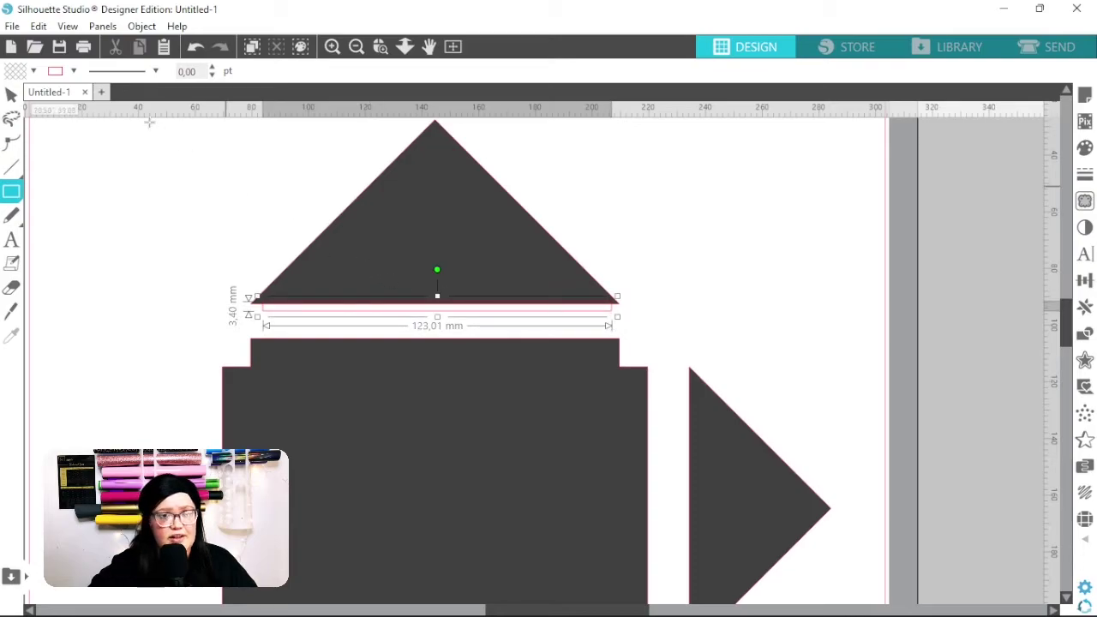
left_click(32, 71)
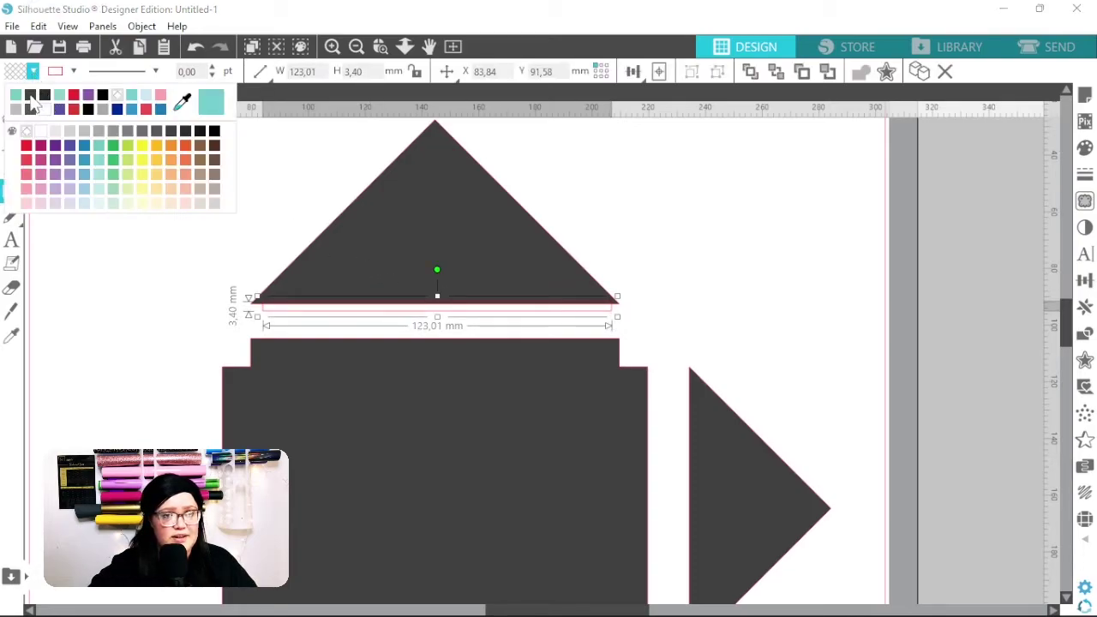
left_click(220, 128)
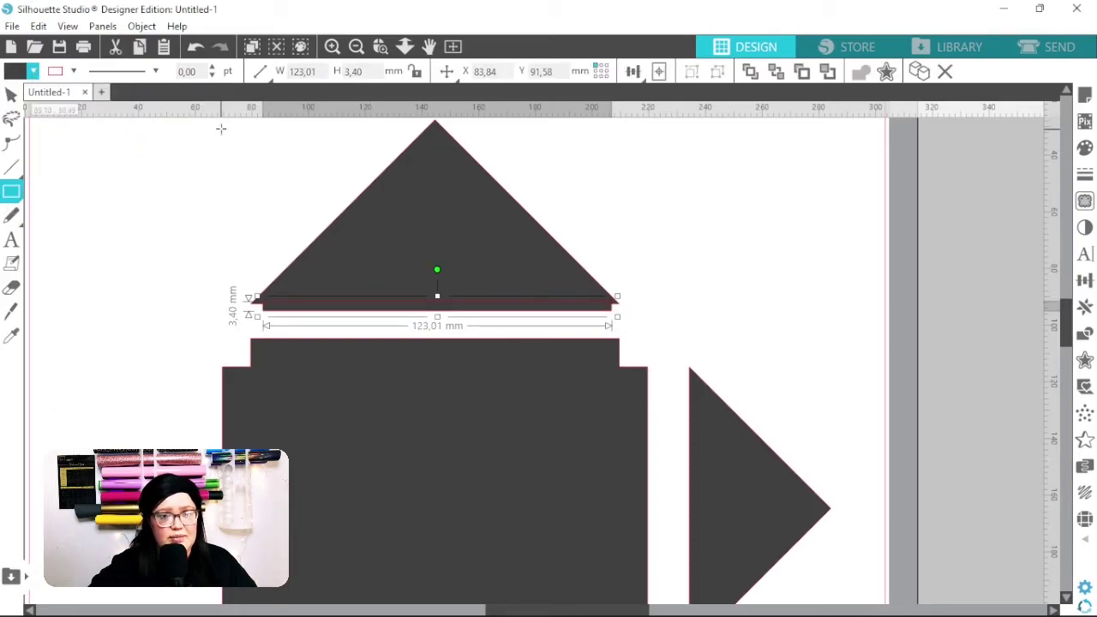
- Stretch both ends of the thin strip to about 127.09 mm wide, stopping just inside the top triangle's base corners
left_click(332, 47)
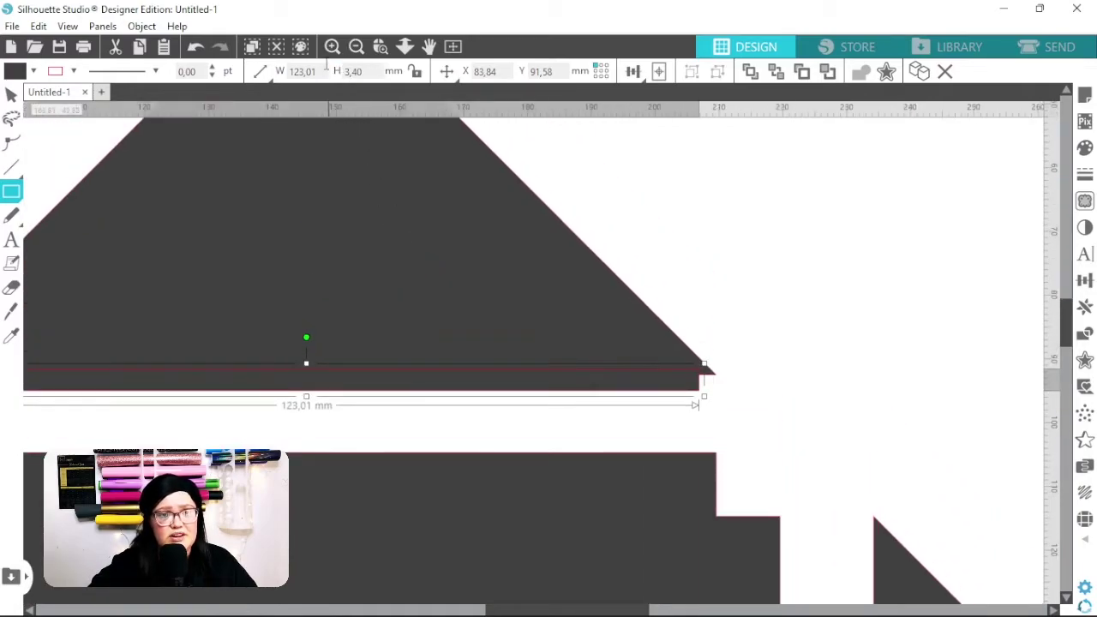
left_click(332, 46)
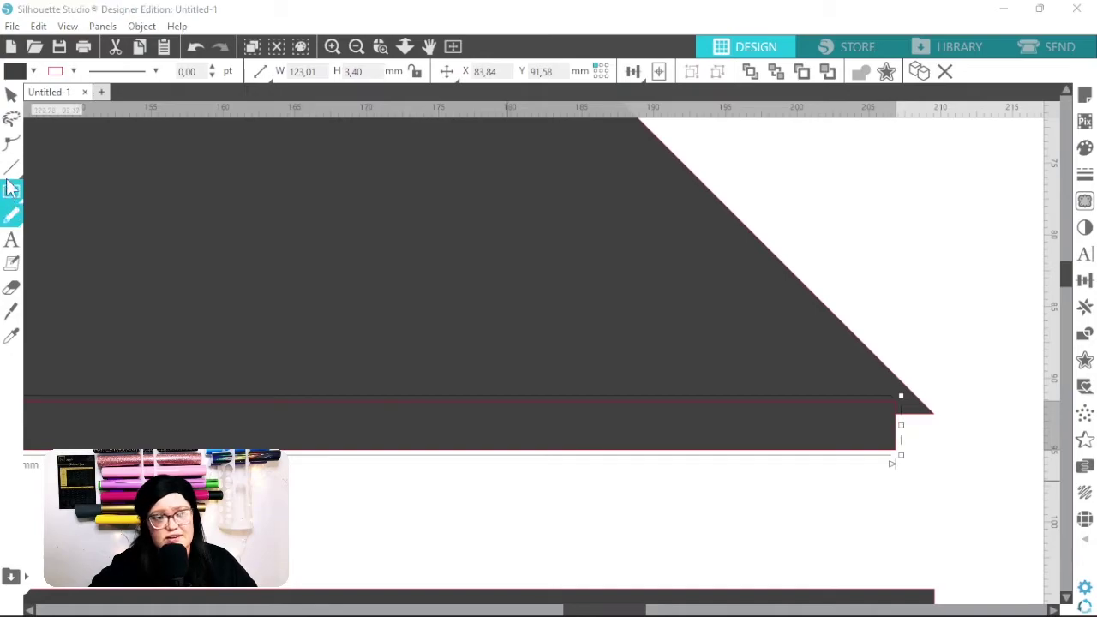
left_click(11, 94)
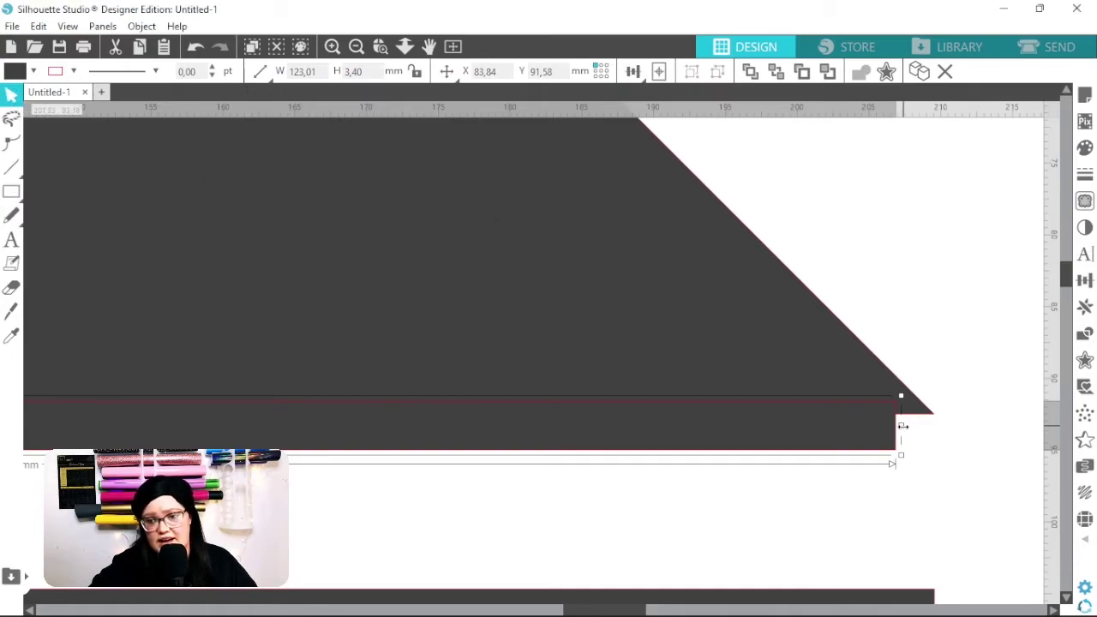
left_click_drag(903, 425, 925, 435)
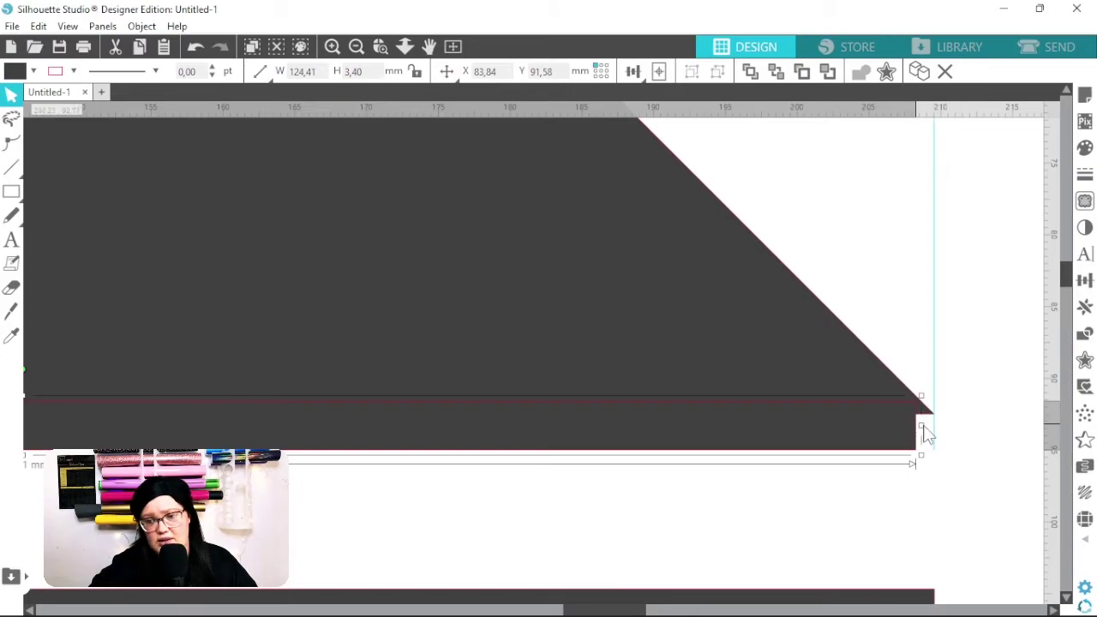
left_click_drag(369, 379, 976, 372)
left_click_drag(205, 340, 711, 260)
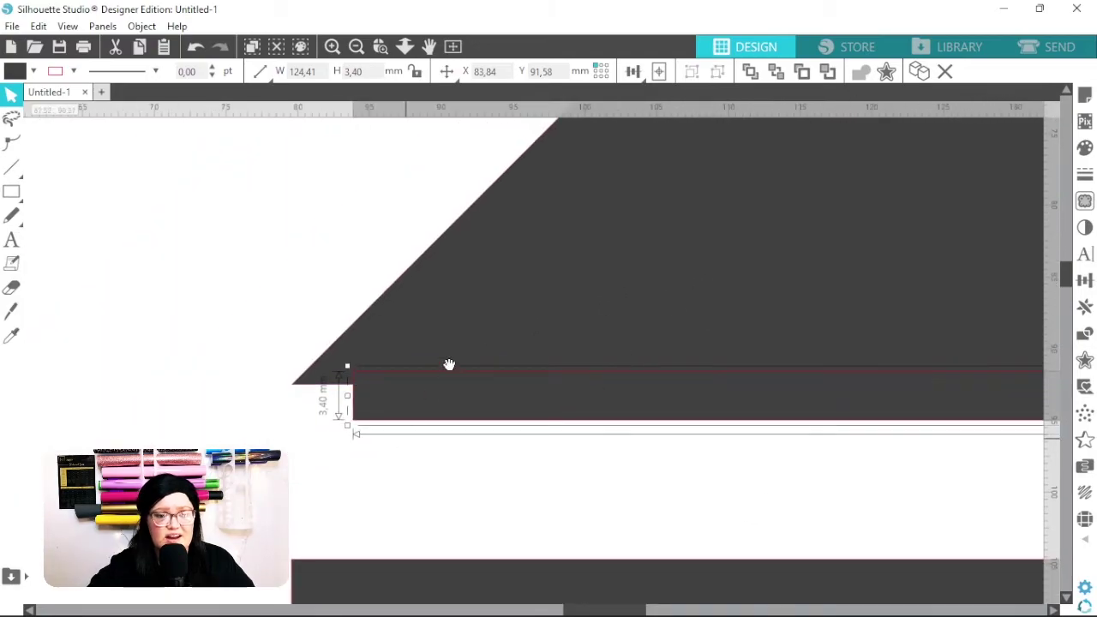
left_click_drag(348, 395, 310, 397)
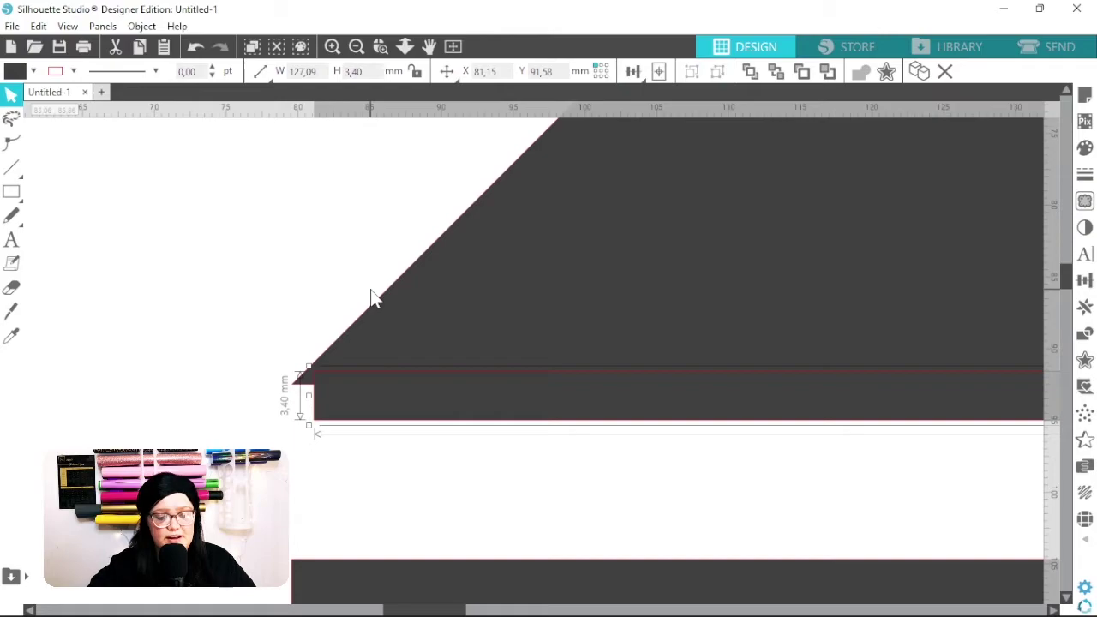
- Select the top triangle together with its thin base strip and weld them into one shape
left_click(357, 47)
left_click(356, 47)
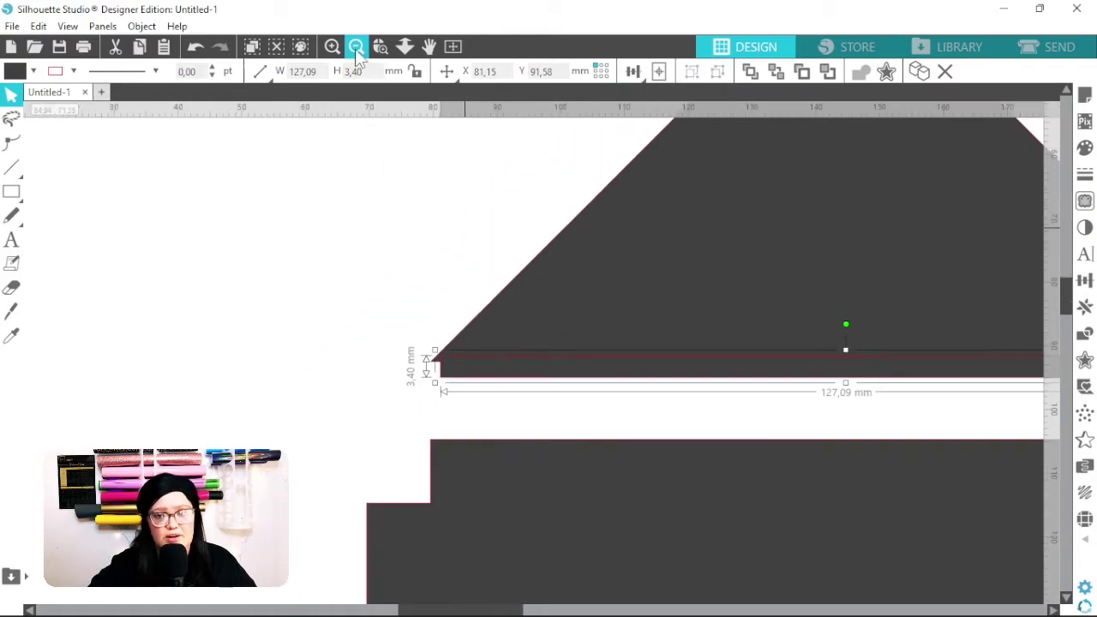
left_click(357, 46)
left_click_drag(699, 360, 491, 428)
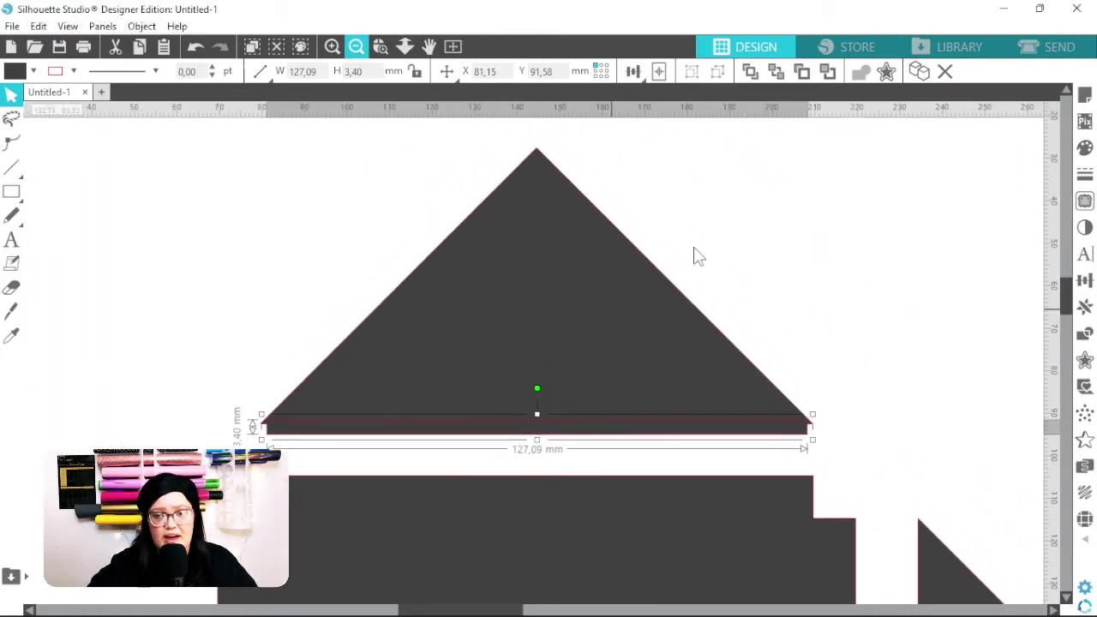
left_click(695, 247)
left_click_drag(690, 216, 515, 446)
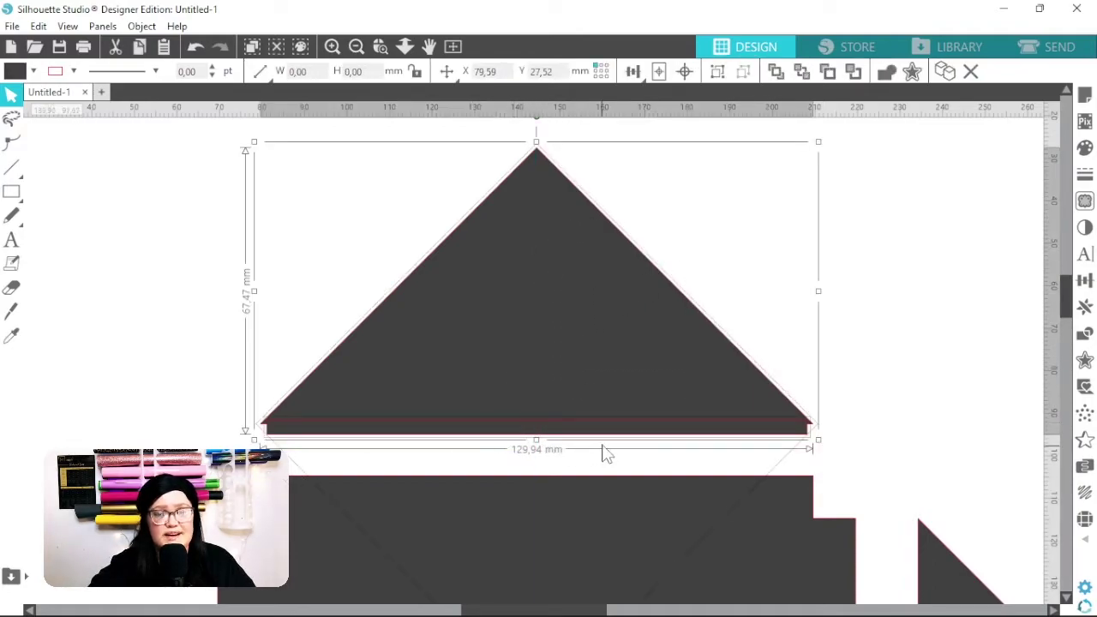
right_click(586, 372)
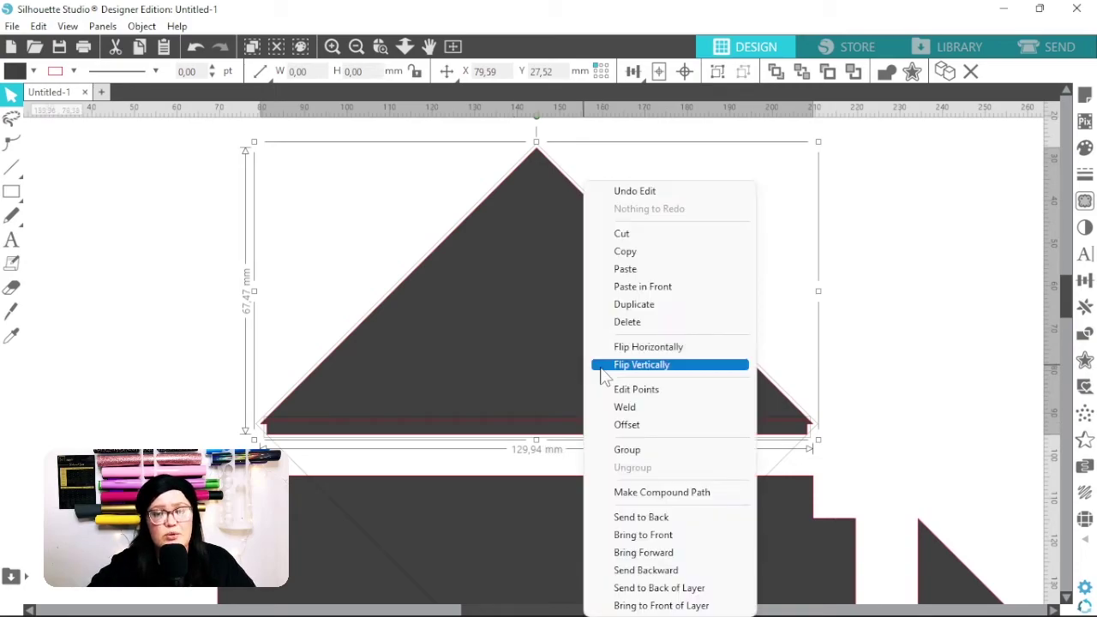
left_click(626, 408)
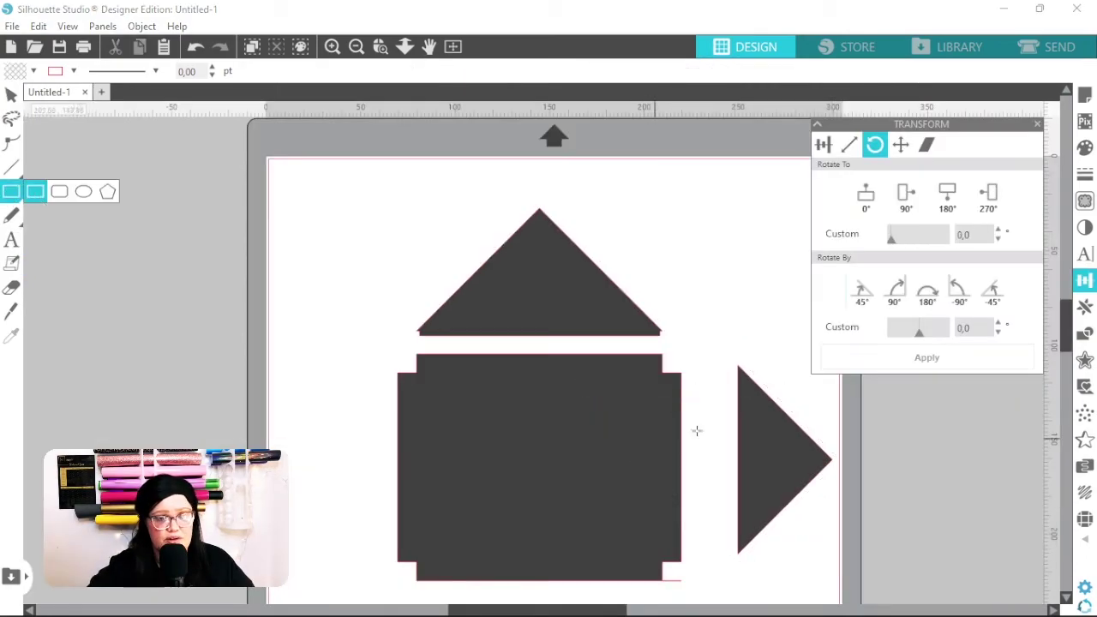
- Draw a thin vertical strip about 4.25 mm wide over the right-hand triangle's base and stretch it to about 93.92 mm tall
left_click_drag(735, 371, 745, 555)
left_click(332, 48)
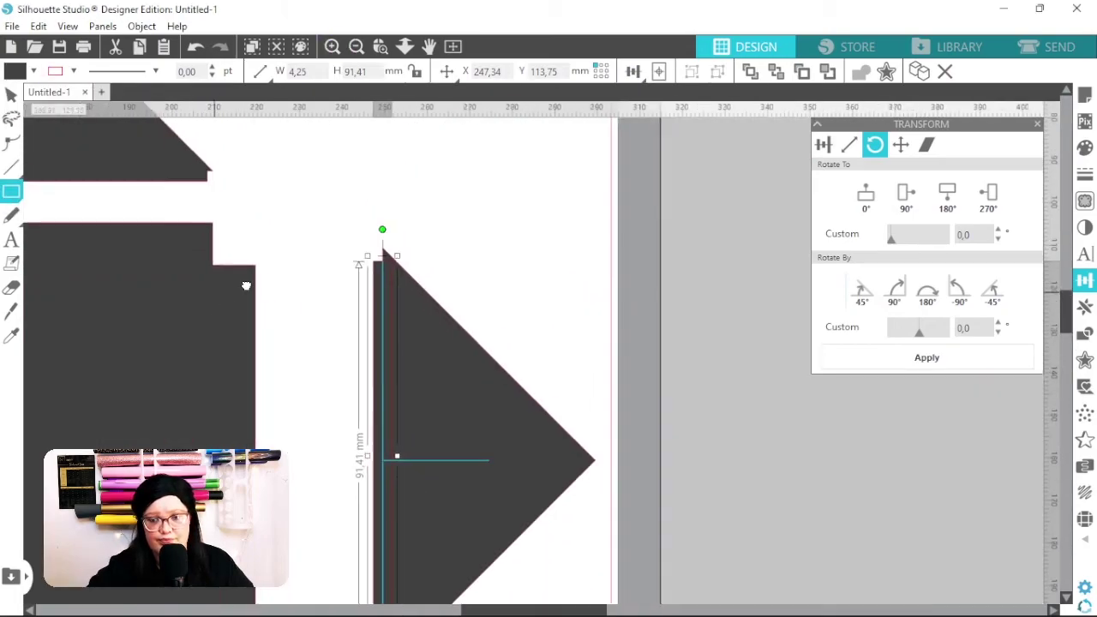
double_click(331, 48)
scroll(403, 139, "up", 3)
left_click_drag(403, 142, 402, 138)
scroll(453, 371, "down", 6)
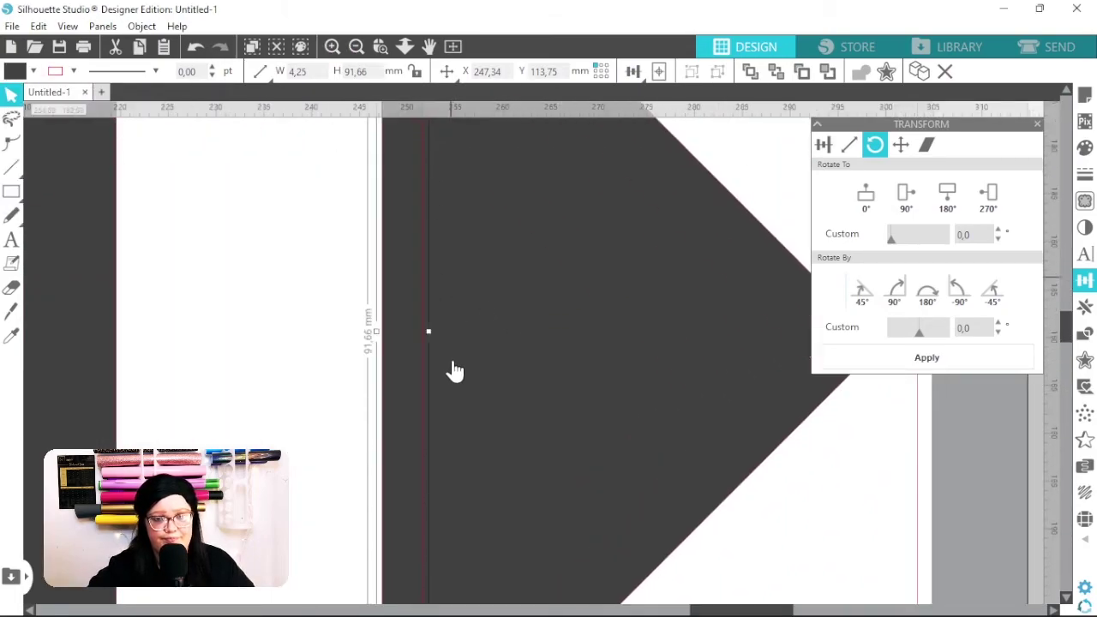
- Weld the right-hand triangle and its vertical base strip into one shape
left_click(355, 47)
right_click(529, 321)
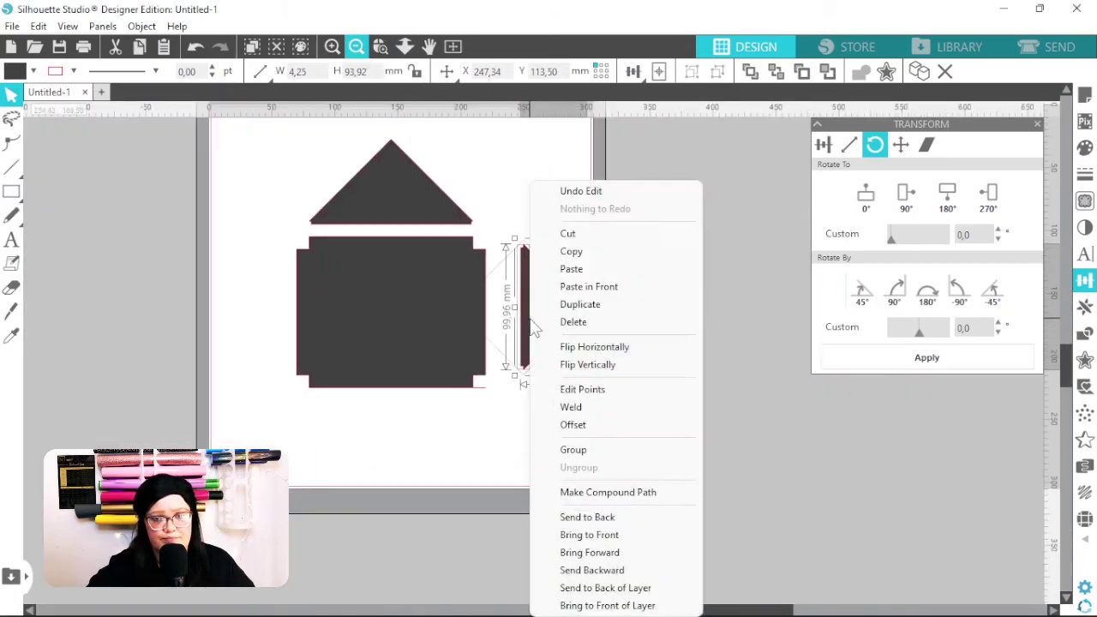
left_click(557, 408)
key("space")
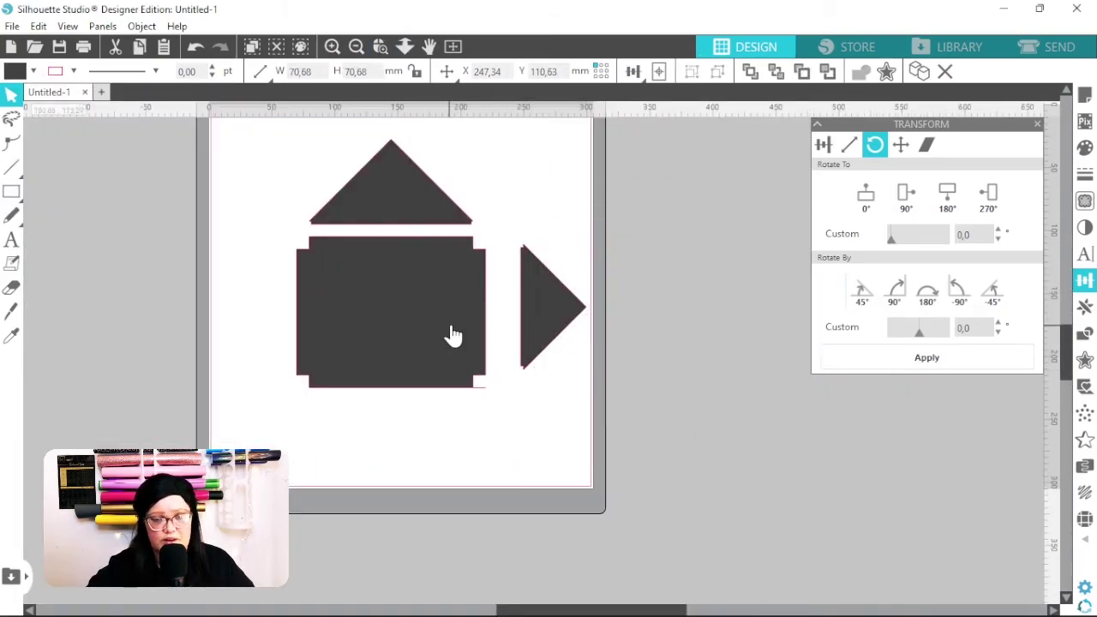
- Duplicate the top triangle, rotate the copy by 180°, and place it below the rectangle with its tip pointing down
left_click_drag(423, 298, 548, 369)
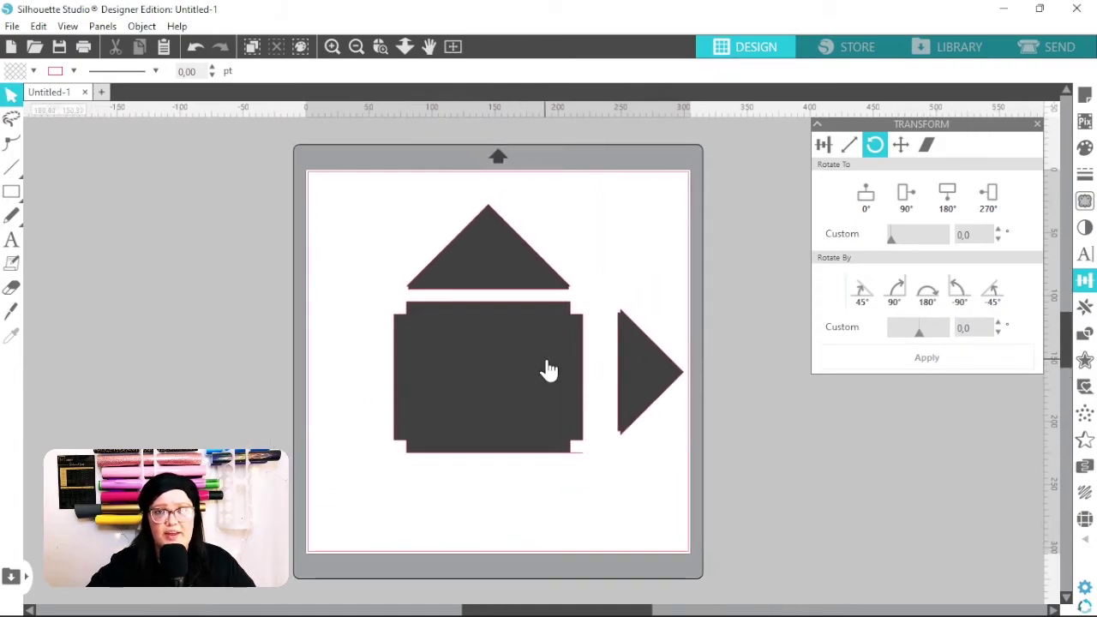
left_click_drag(637, 377, 633, 380)
left_click(532, 272)
left_click(532, 281)
left_click_drag(548, 284, 569, 489)
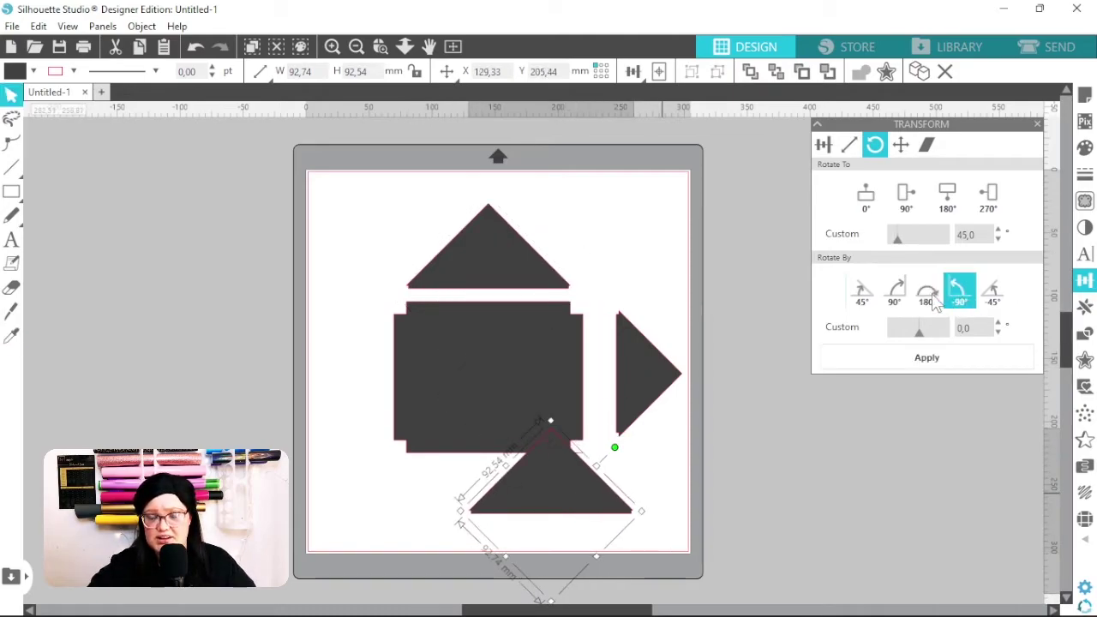
left_click(959, 293)
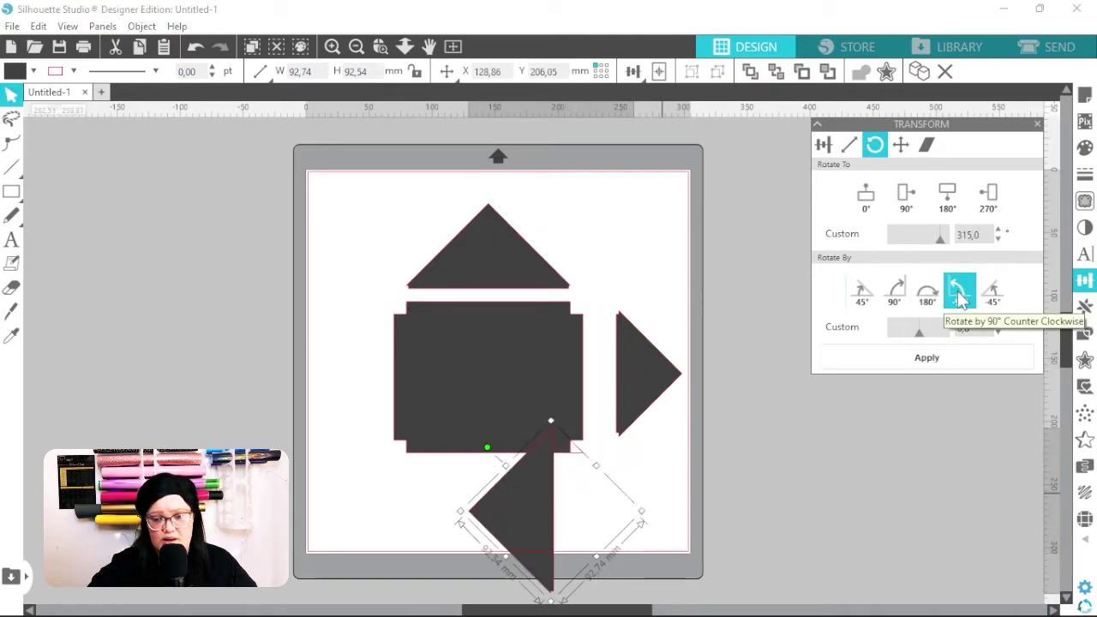
left_click(959, 293)
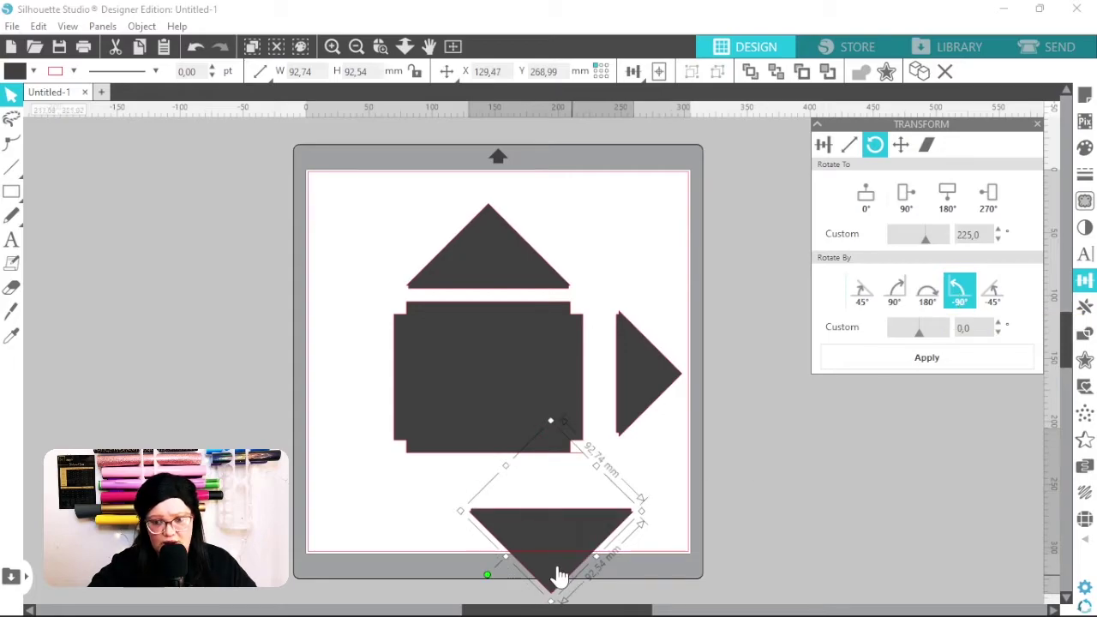
left_click_drag(559, 576, 509, 536)
- Duplicate the right-hand triangle, rotate the copy by 180°, and place it beside the rectangle's left edge with its tip pointing outward
left_click(658, 389)
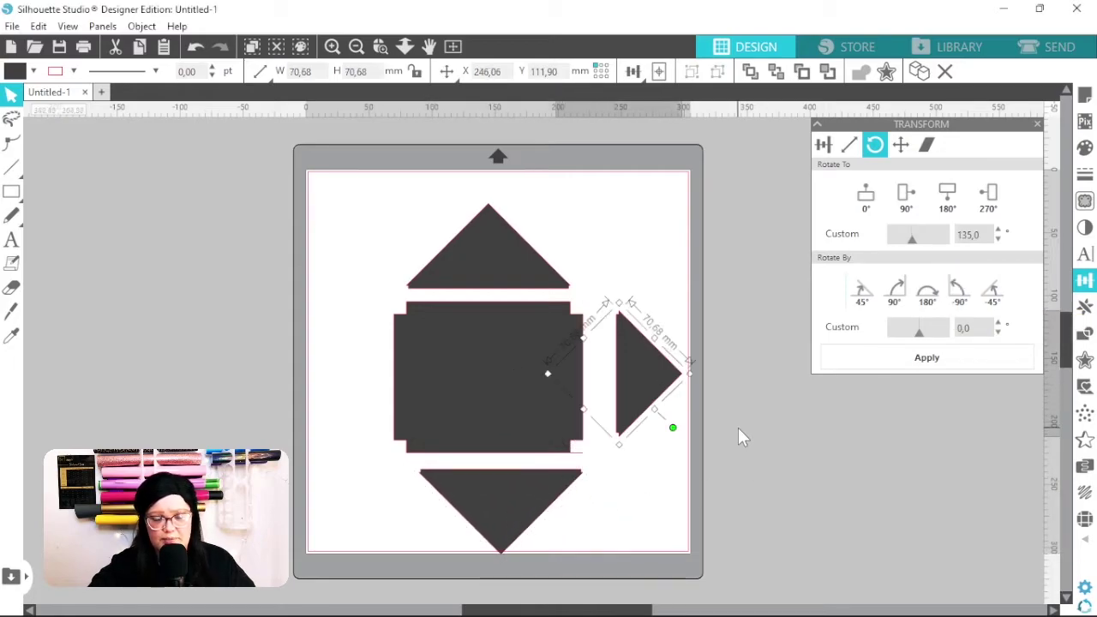
key("i")
key("ctrl+v")
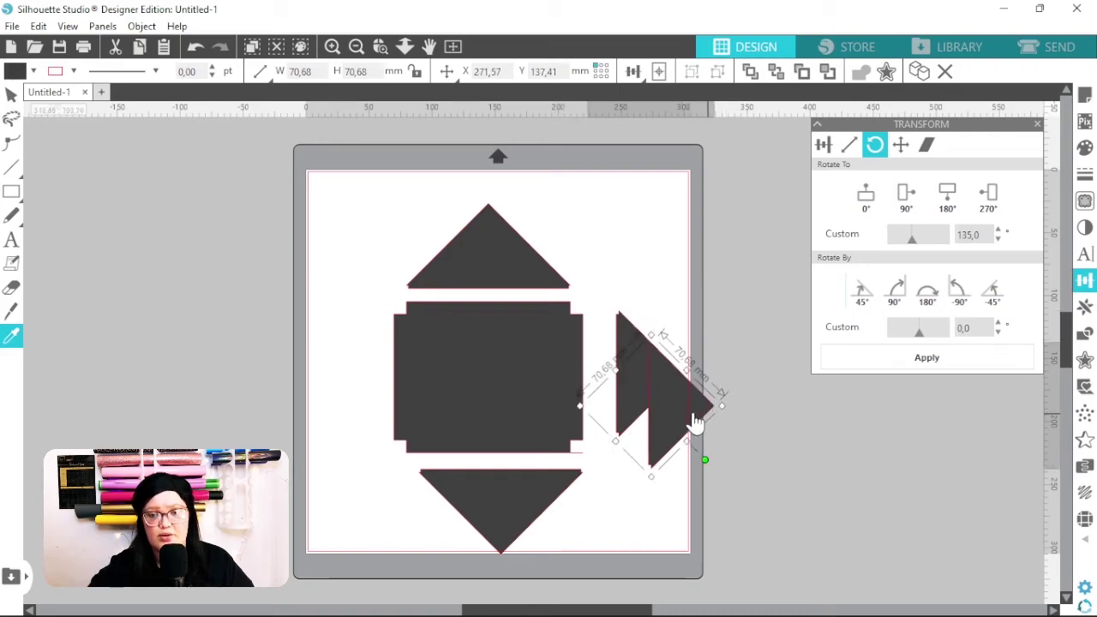
left_click_drag(637, 410, 306, 358)
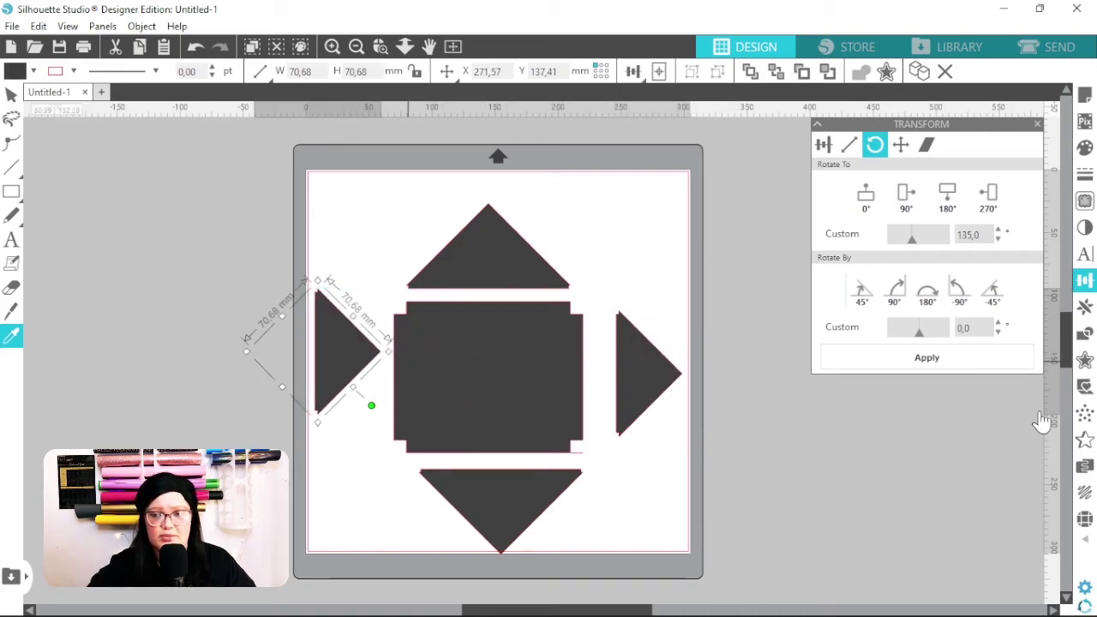
left_click(961, 296)
left_click(963, 302)
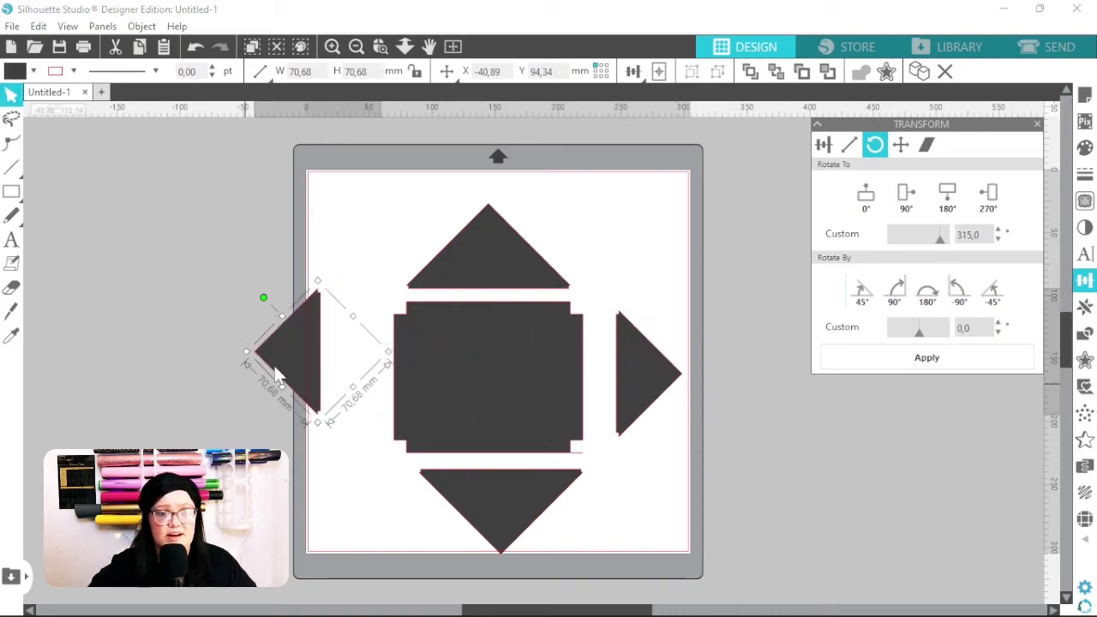
left_click_drag(300, 347, 364, 380)
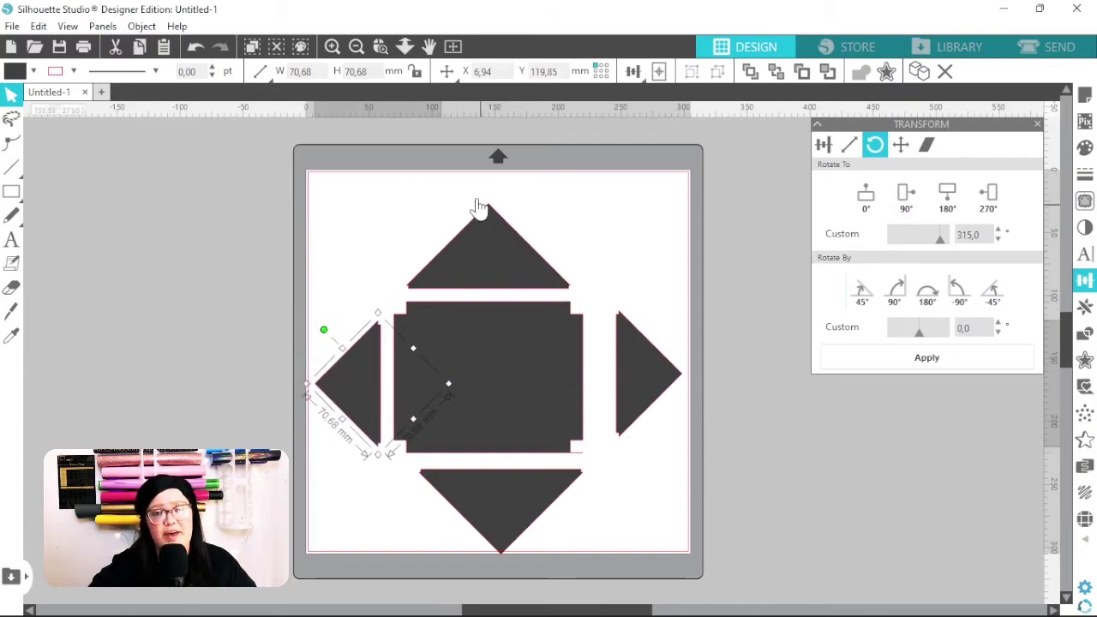
- Move the top triangle down so its glue strip reaches the rectangle's top edge
left_click(333, 47)
left_click(332, 46)
scroll(564, 419, "up", 3)
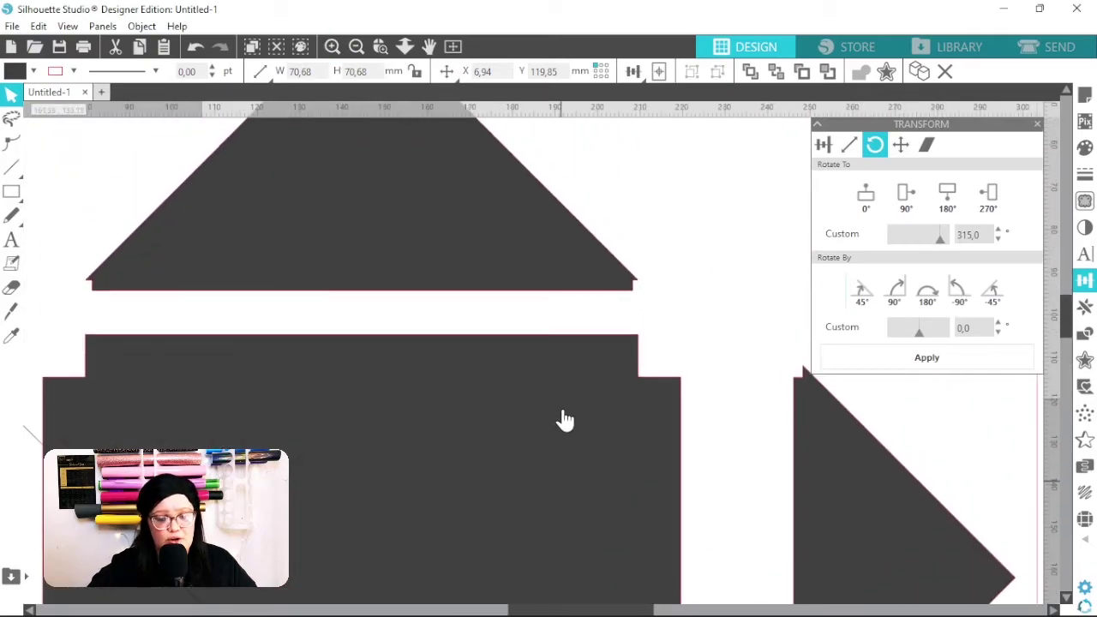
left_click_drag(458, 333, 606, 440)
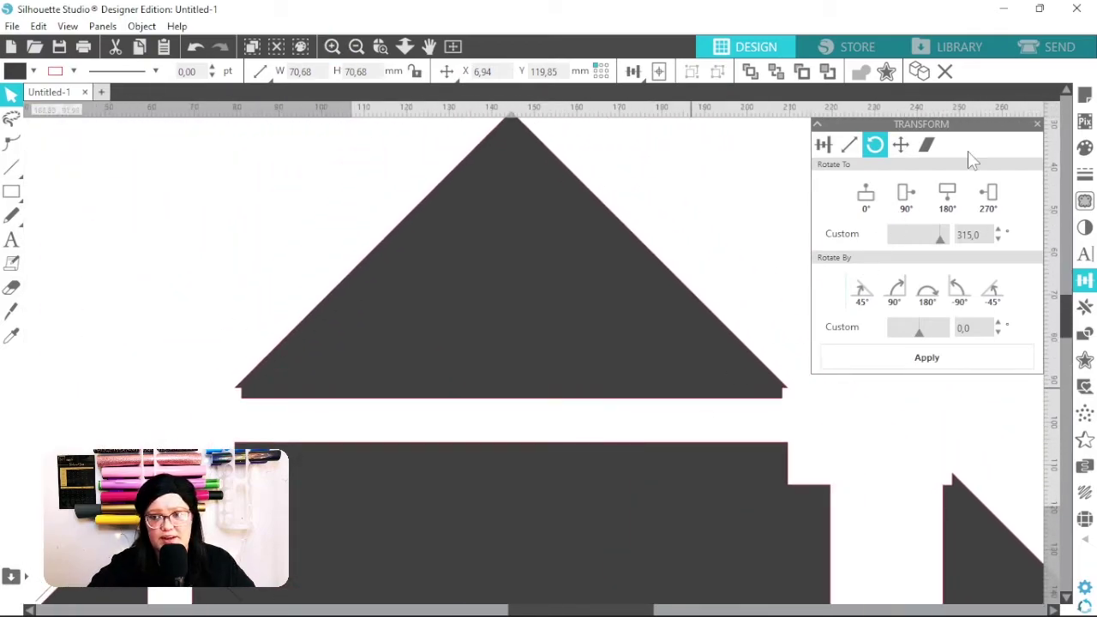
left_click(1037, 125)
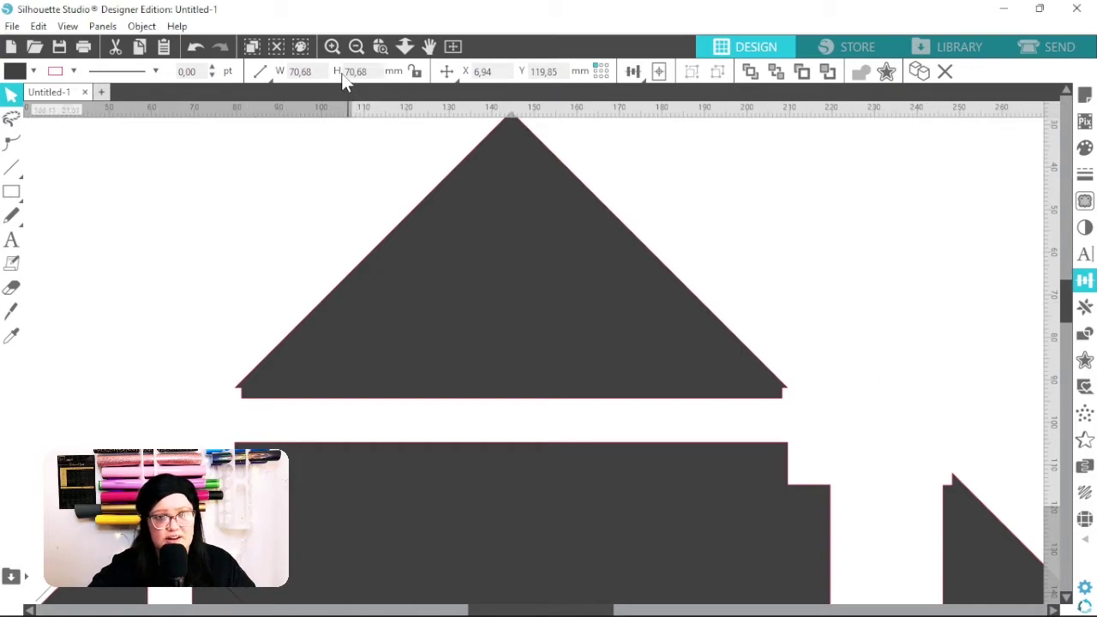
left_click(333, 44)
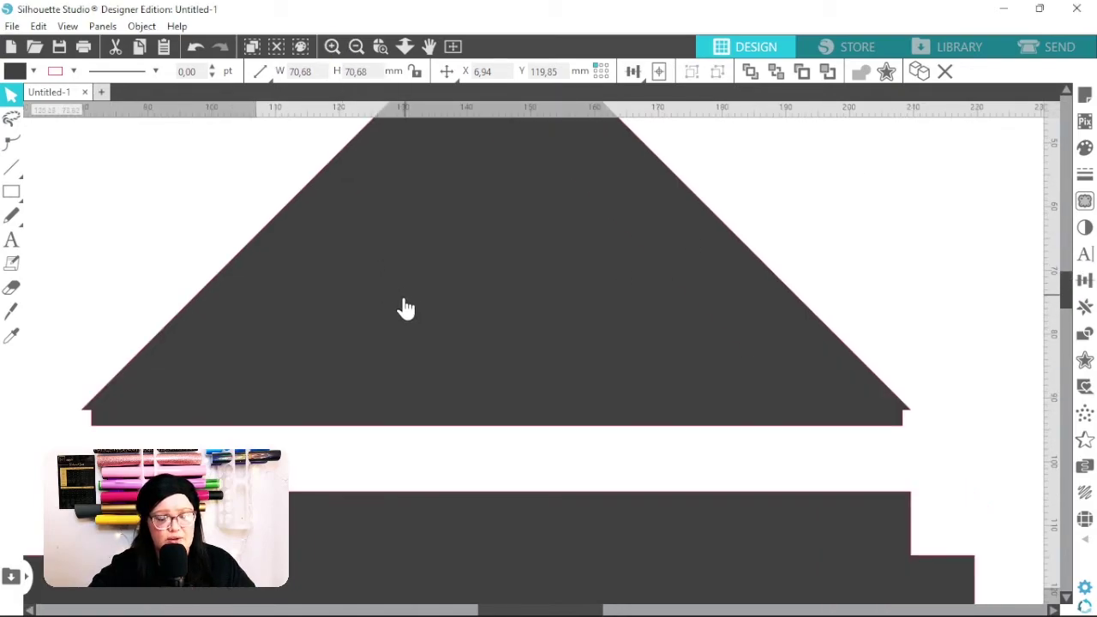
left_click_drag(402, 299, 466, 383)
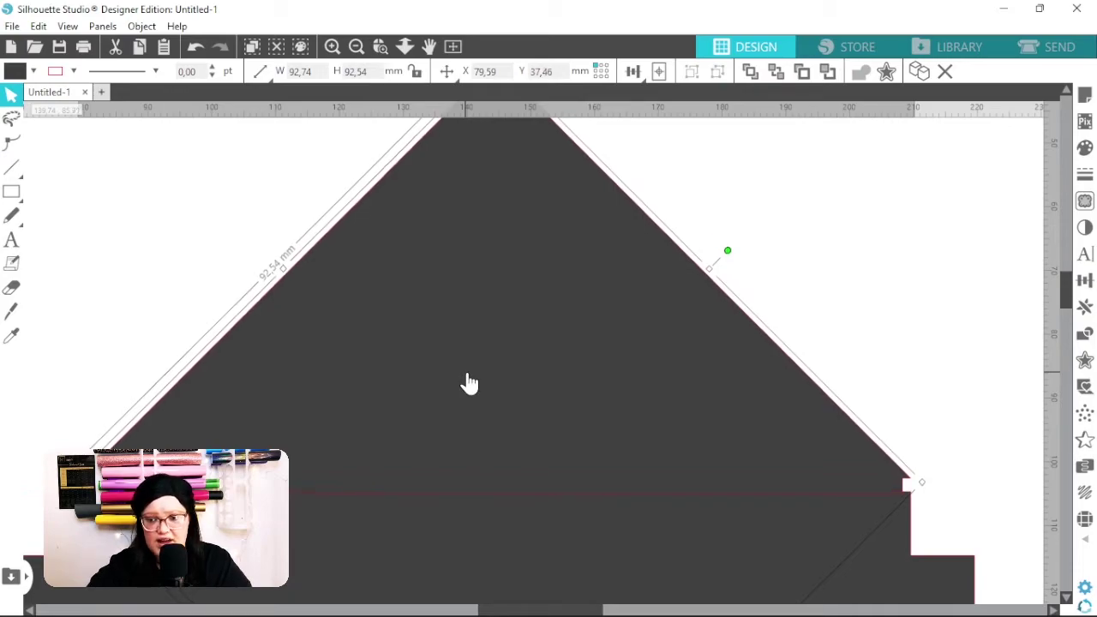
- Nudge the top triangle down to Y 39.73 mm so its base corners meet the rectangle's top corners and the strip overlaps
key("Down")
key("Down")
key("Down")
key("Down")
key("Down")
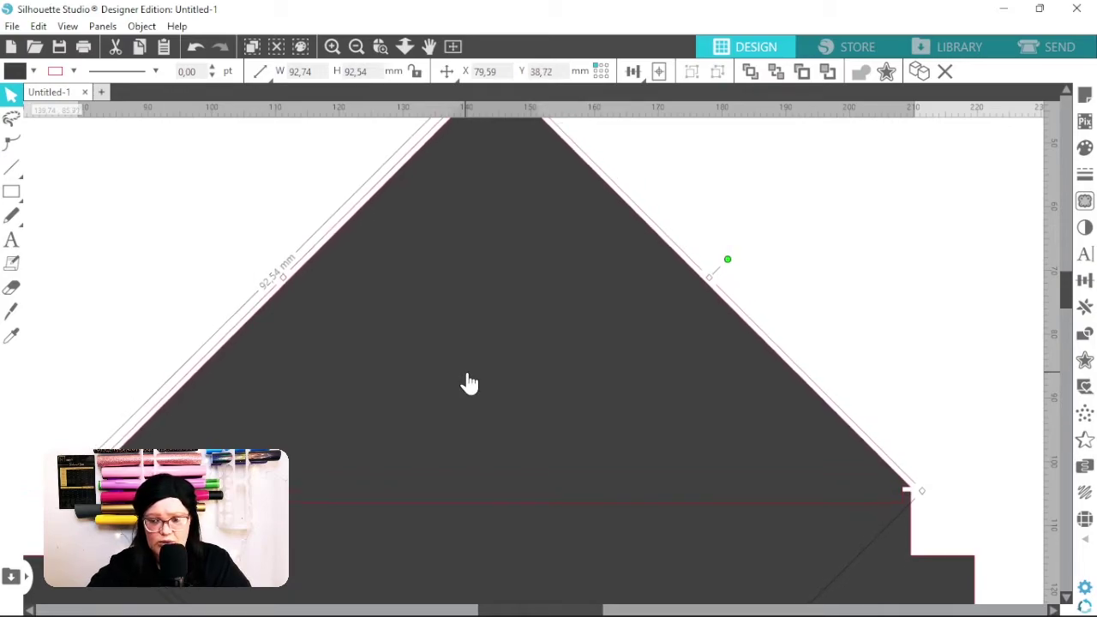
key("Down")
key("Down")
key("Down")
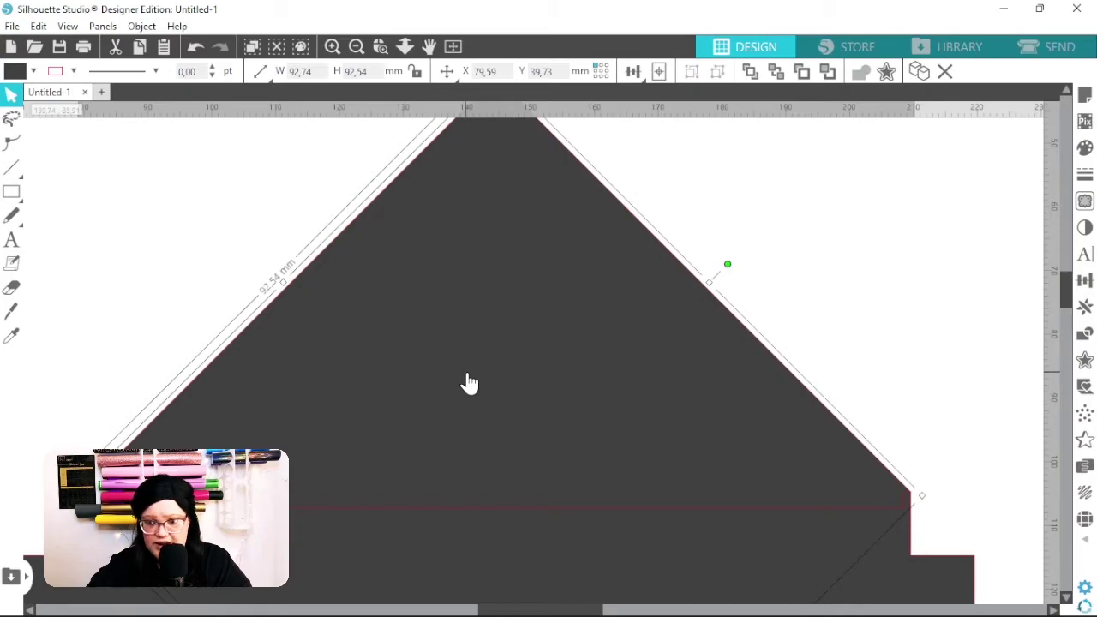
left_click(332, 46)
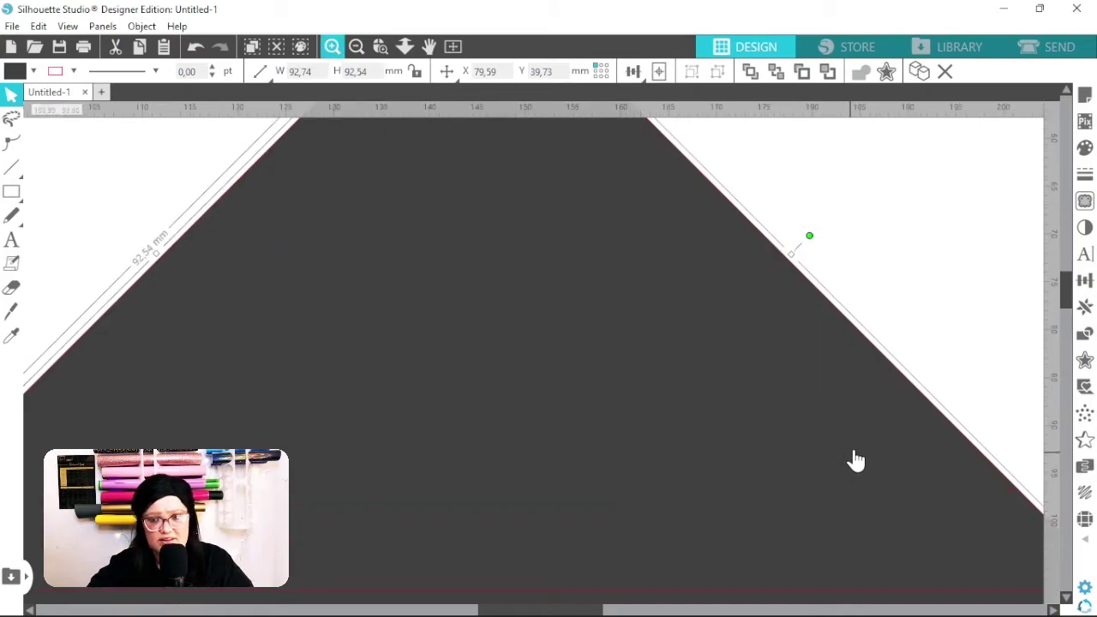
left_click_drag(855, 460, 632, 369)
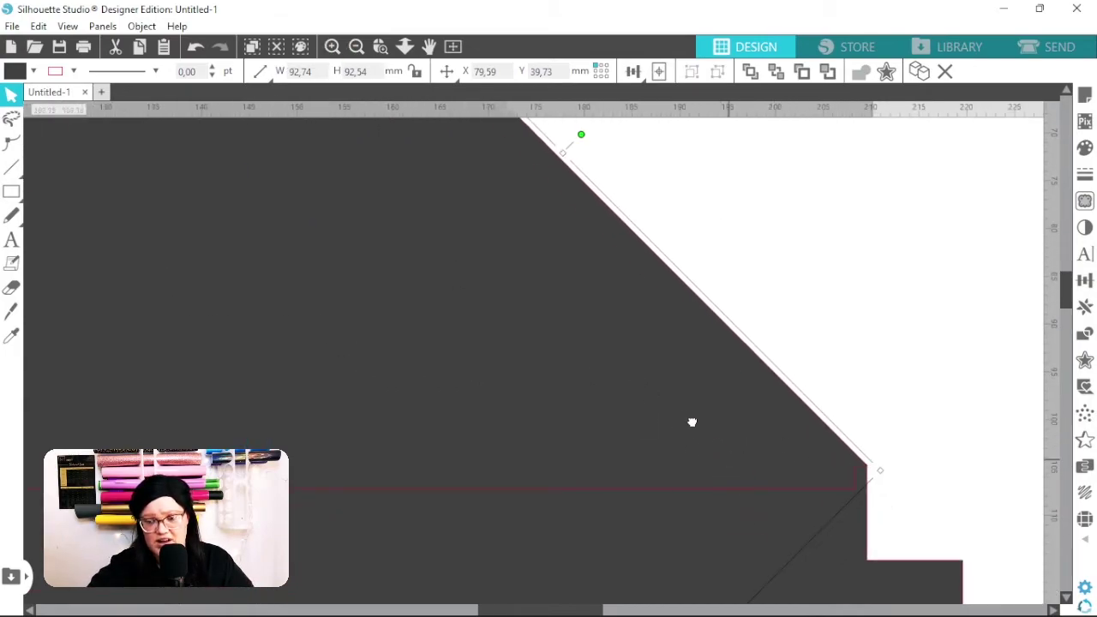
left_click_drag(692, 421, 678, 406)
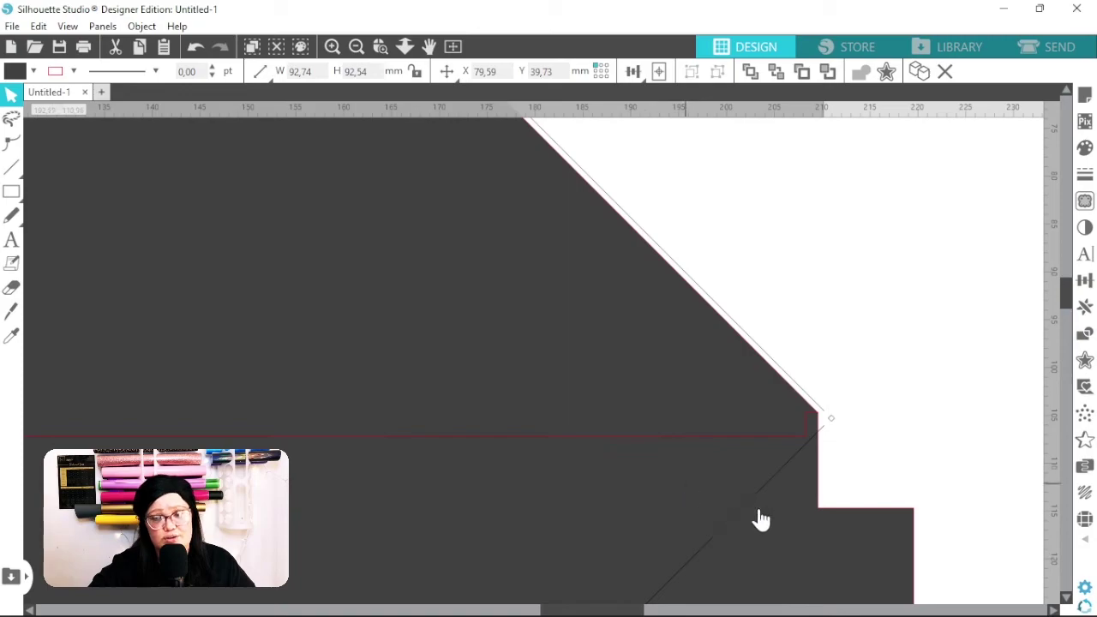
- Move the right-hand triangle against the rectangle's right edge and line up its upper corner with the edge's upper end
left_click_drag(888, 548, 653, 396)
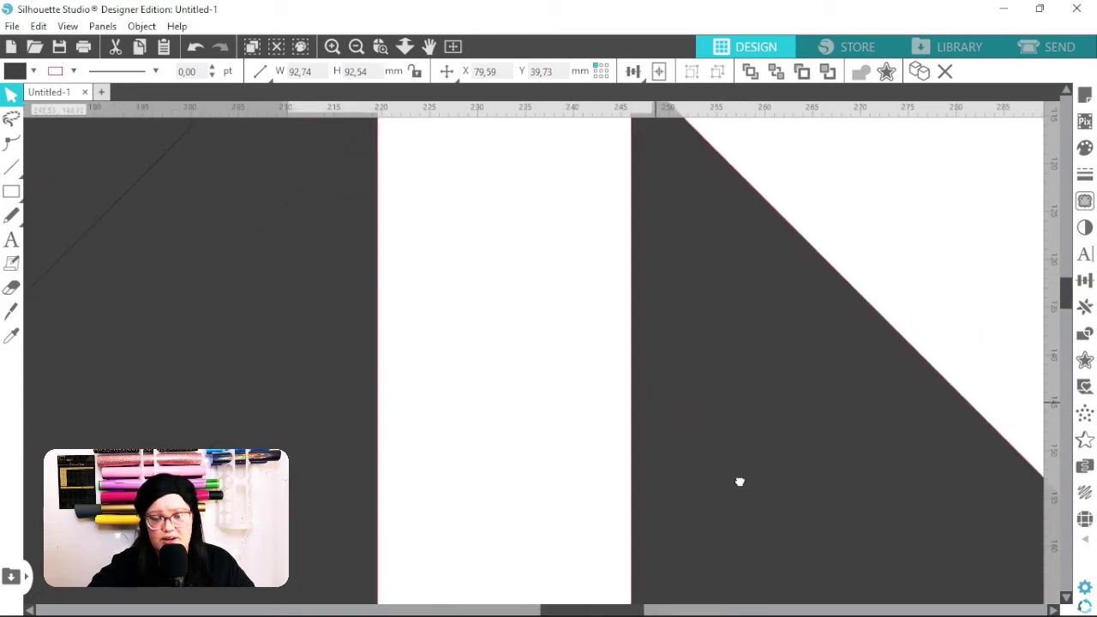
left_click_drag(740, 481, 841, 577)
left_click_drag(794, 410, 536, 410)
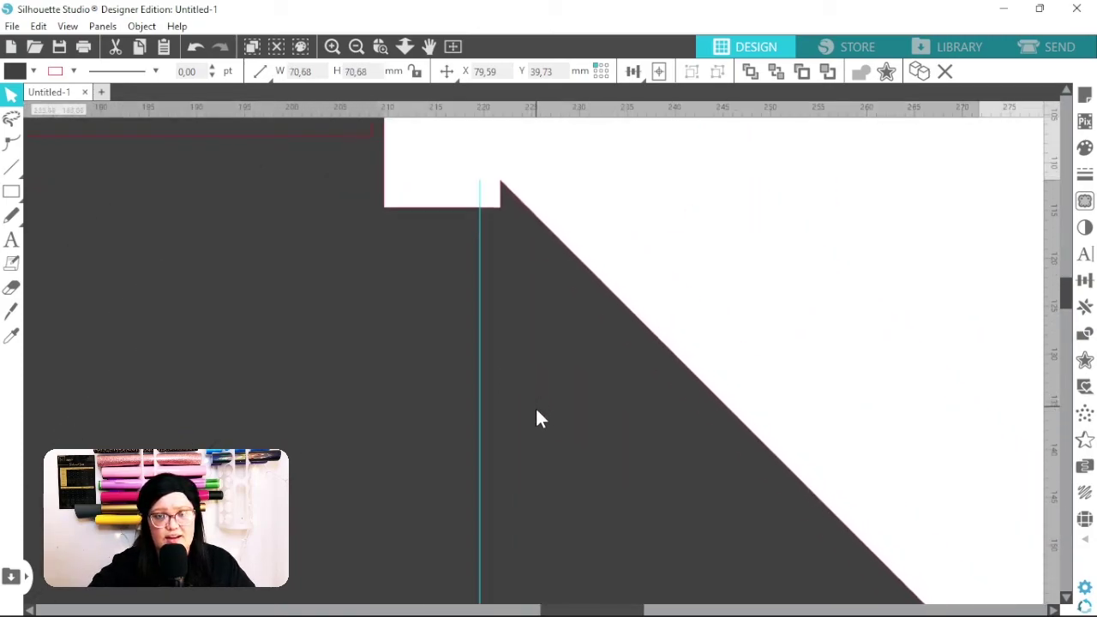
scroll(534, 441, "down", 3)
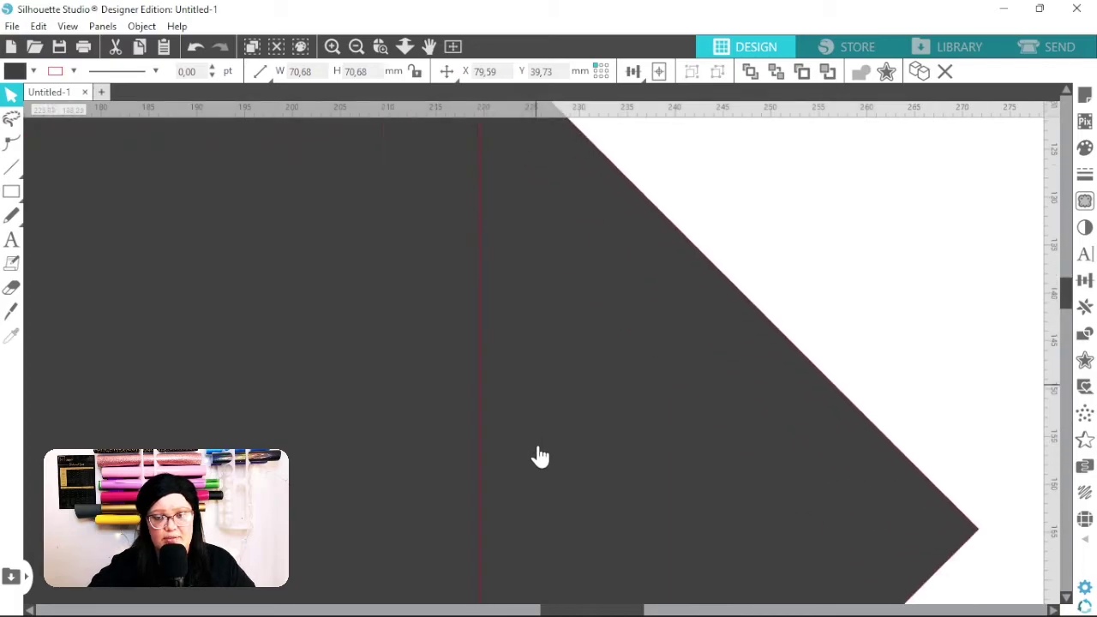
scroll(537, 449, "down", 3)
scroll(567, 459, "up", 4)
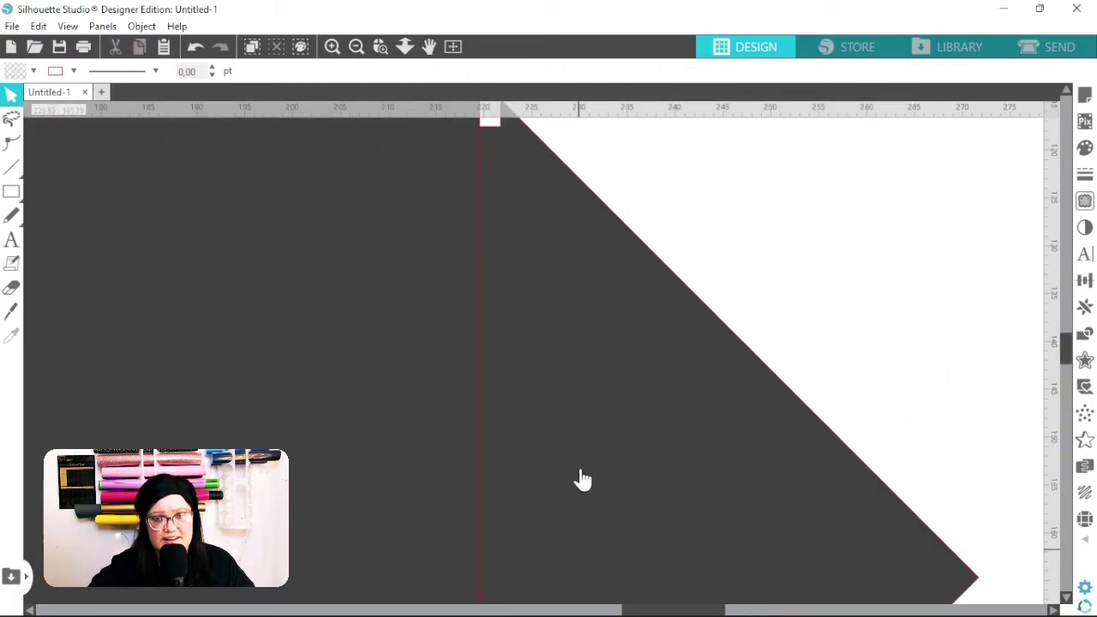
scroll(580, 480, "up", 2)
left_click(563, 449)
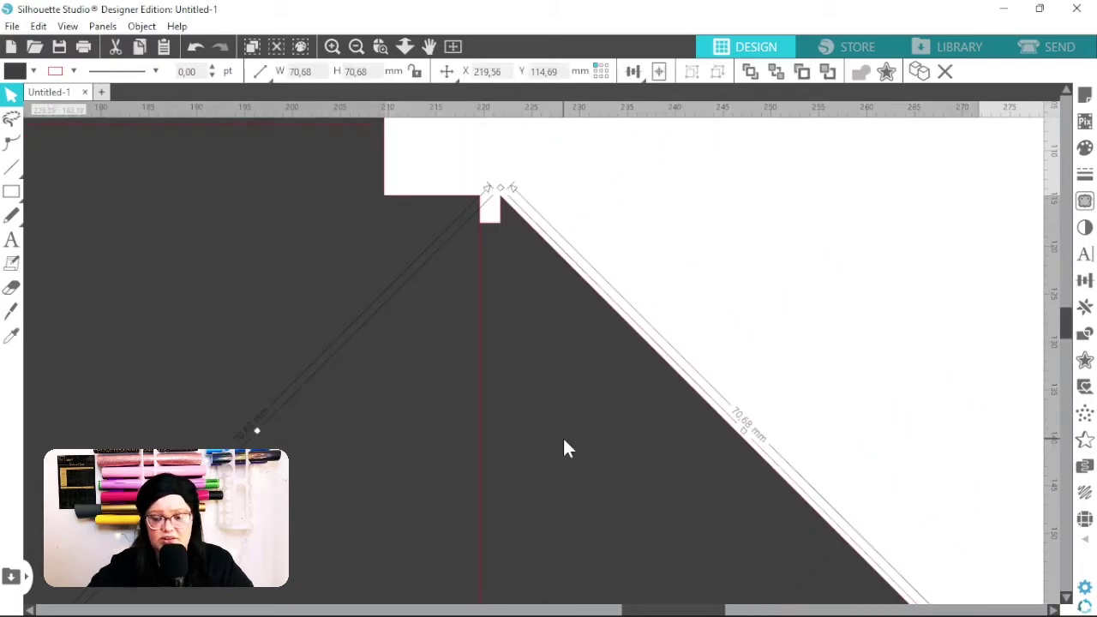
- Nudge the right-hand triangle left to X 217.37 mm so its base corner meets the rectangle's right edge and the strip overlaps
key("Left")
key("Left")
key("Left")
key("Left")
key("Left")
key("Left")
key("Left")
key("Left")
key("Left")
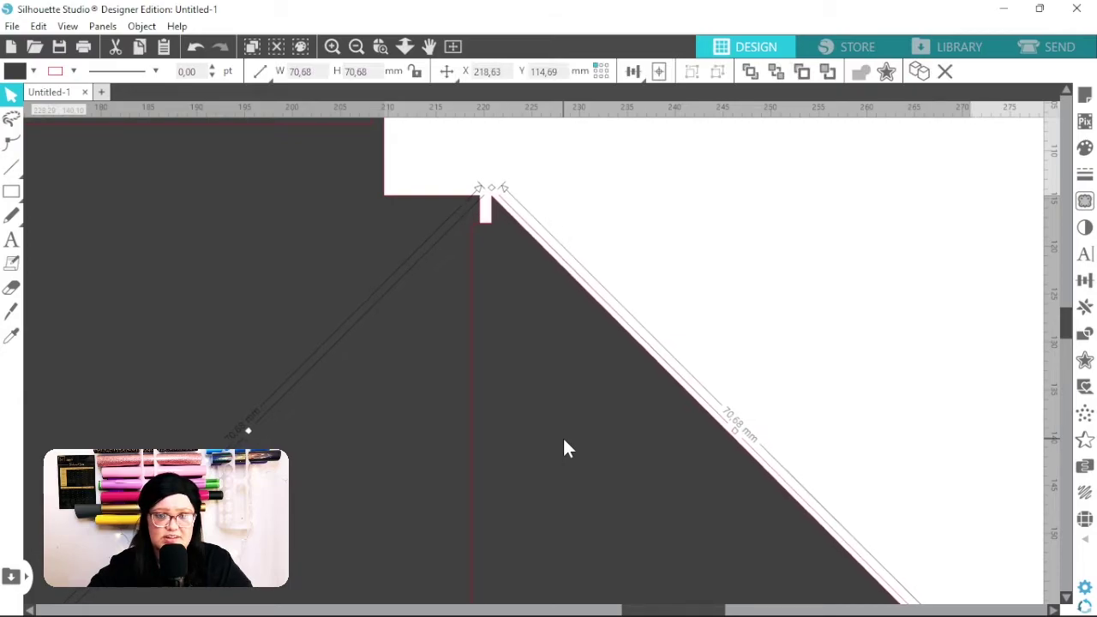
key("Left")
key("Left")
key("Left")
key("Left")
key("Left")
key("Left")
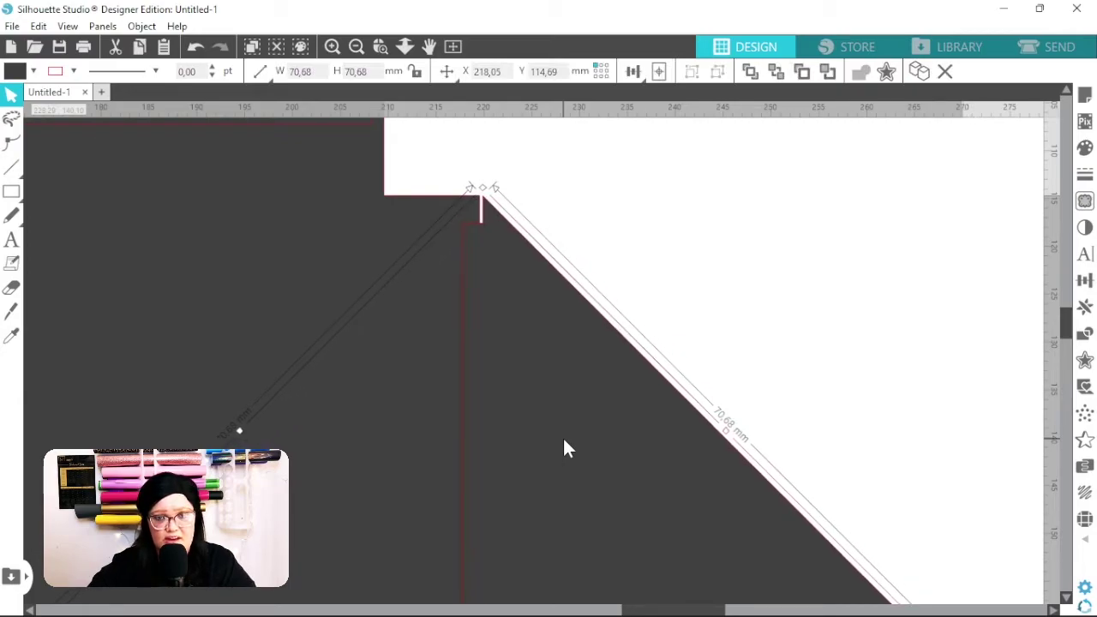
key("Left")
key("Left")
key("Left")
key("Left")
key("Left")
key("Left")
key("Left")
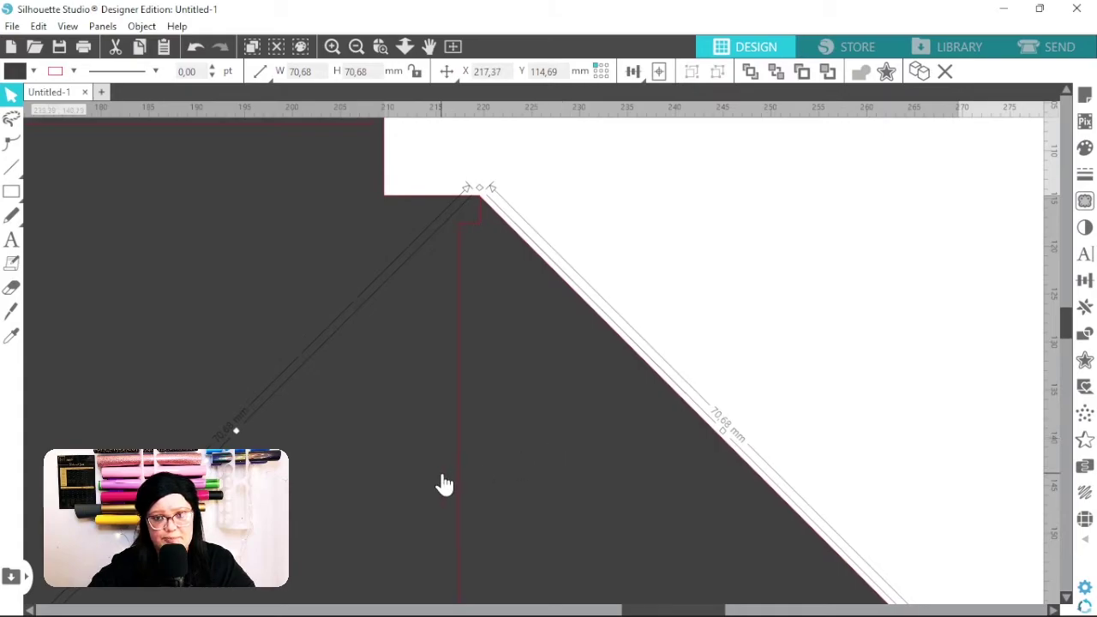
- Move the bottom triangle up so its base reaches the rectangle's bottom edge
scroll(443, 484, "down", 2)
left_click_drag(332, 485, 519, 282)
left_click_drag(480, 566, 677, 305)
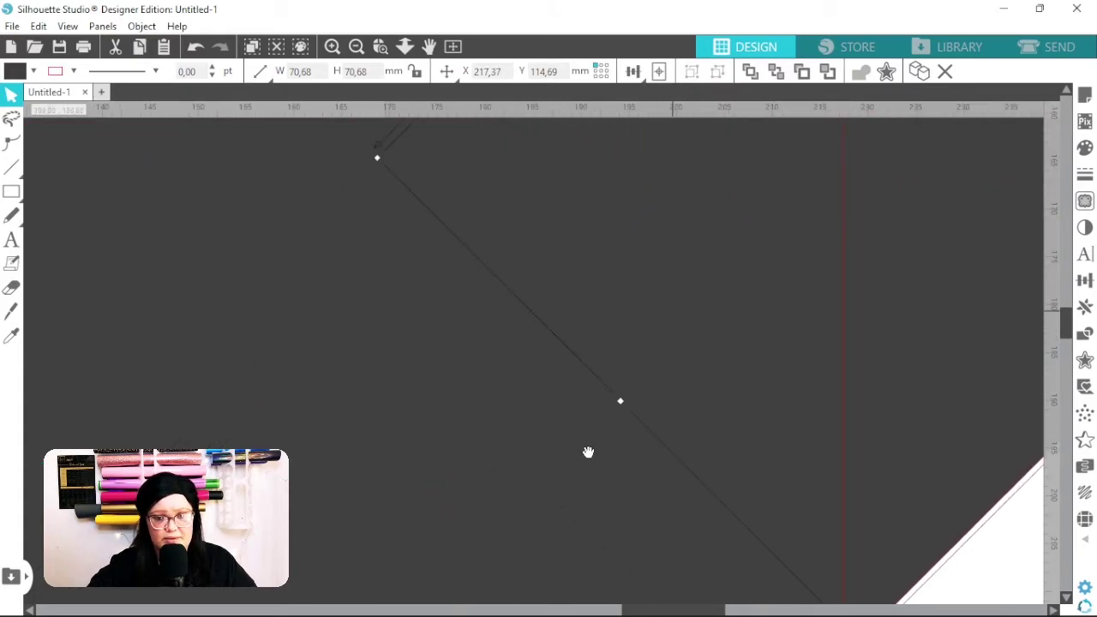
left_click_drag(588, 452, 728, 269)
left_click_drag(554, 468, 724, 276)
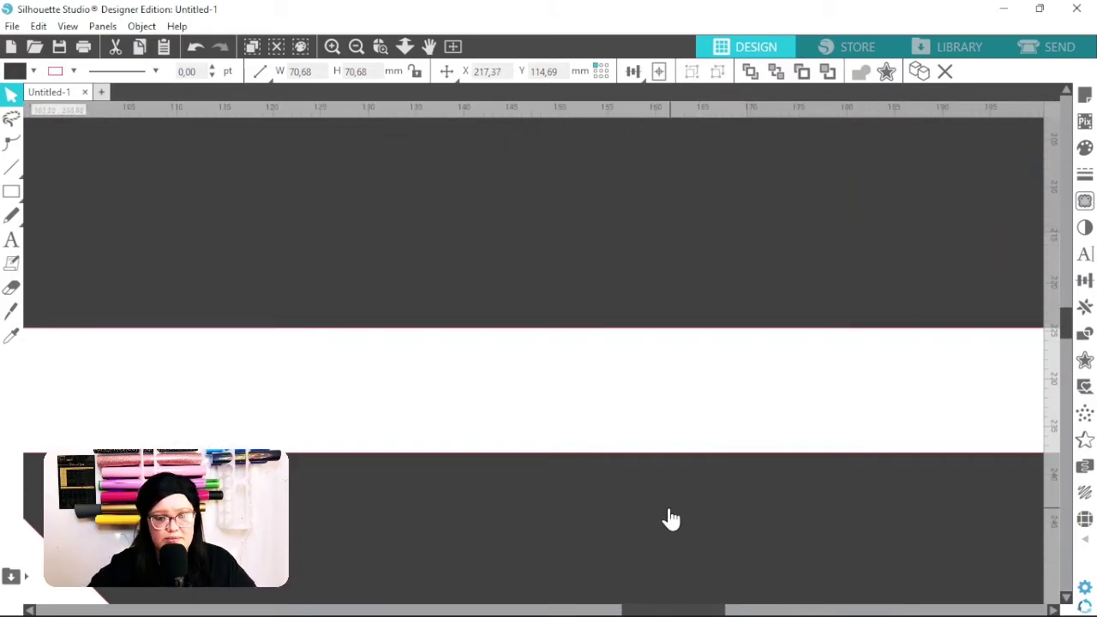
left_click_drag(670, 518, 564, 359)
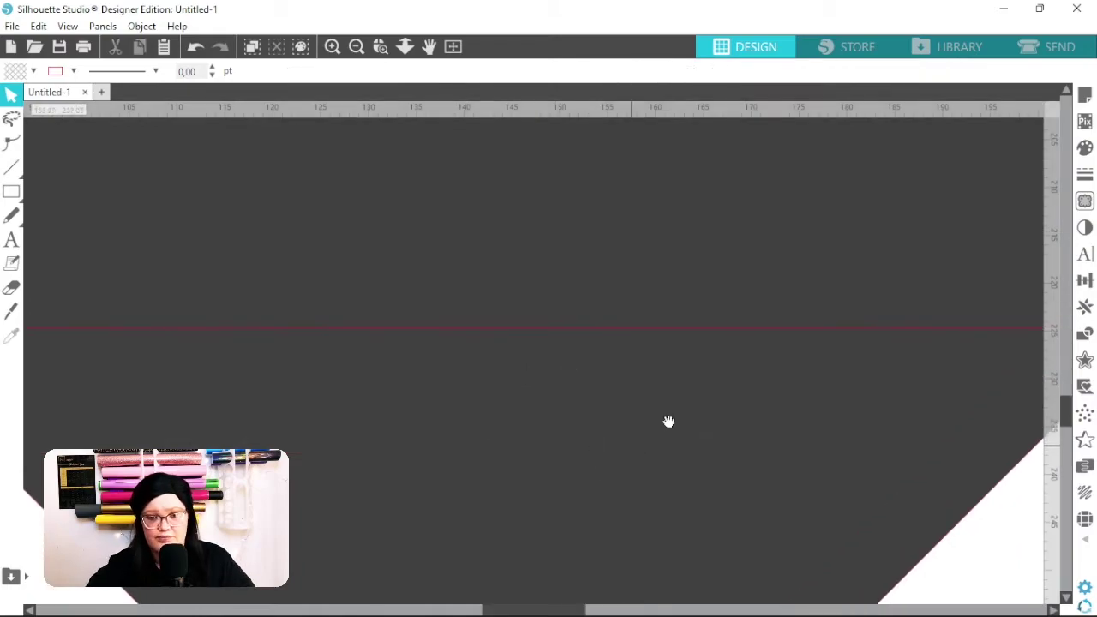
left_click_drag(668, 421, 461, 382)
- Nudge the bottom triangle up to Y 222.16 mm so its base corner meets the rectangle's bottom corner and the strip overlaps
left_click(460, 382)
key("Up")
key("Up")
key("Up")
key("Up")
key("Up")
key("Up")
key("Up")
key("Up")
key("Up")
key("Up")
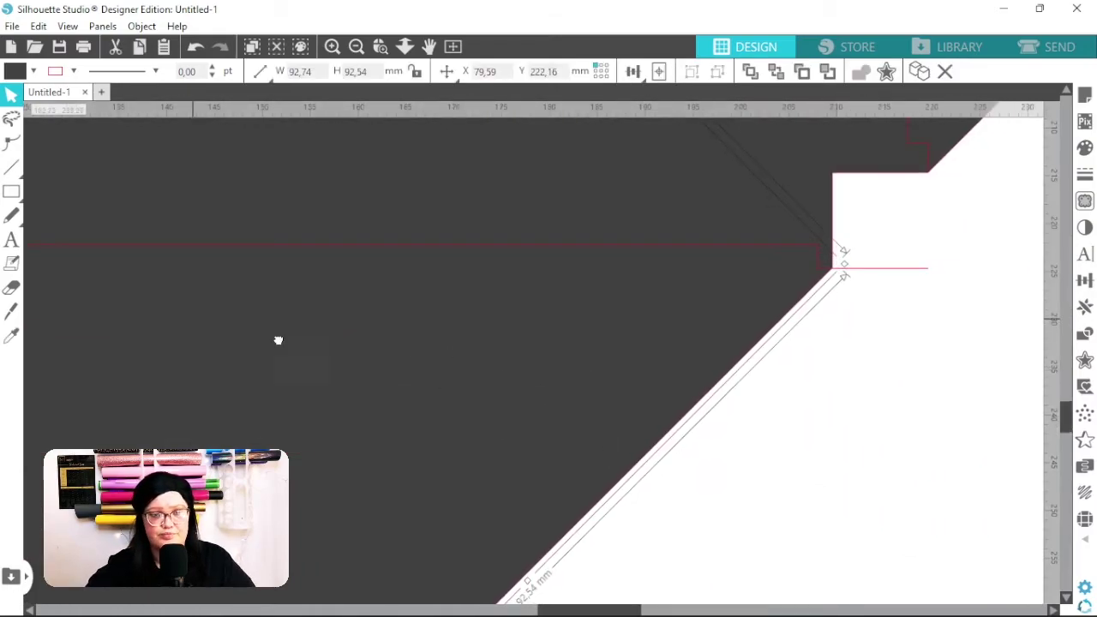
- Move the left-hand triangle to X 19.59 mm, Y 114.61 mm so its upper base corner meets the rectangle's left edge and the strip overlaps
left_click_drag(278, 340, 834, 566)
left_click_drag(524, 338, 746, 598)
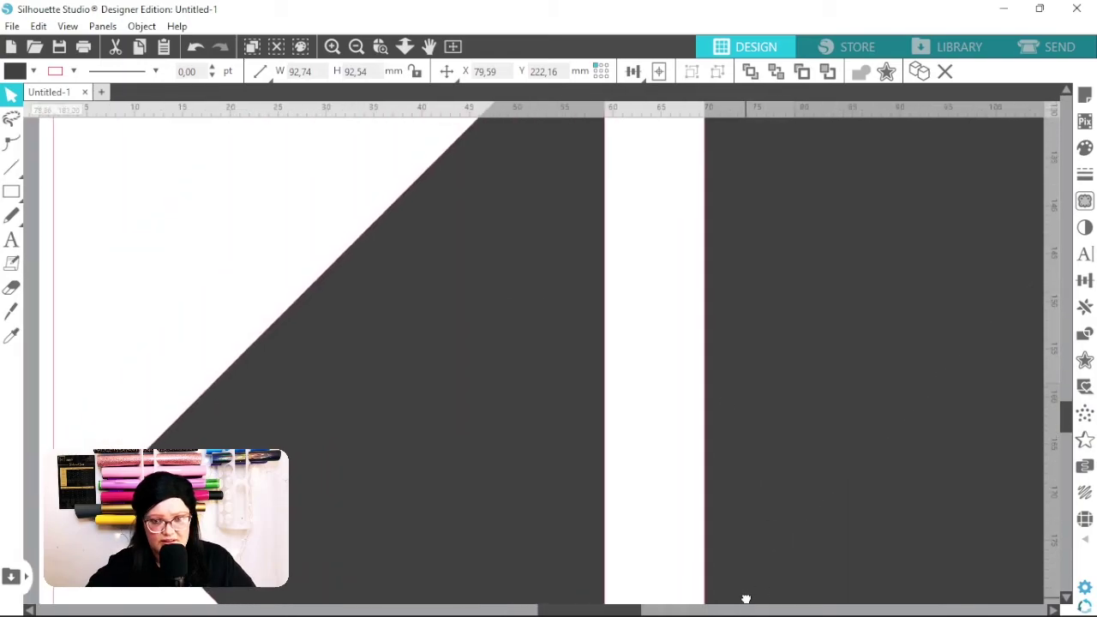
left_click_drag(751, 279, 708, 457)
left_click_drag(454, 384, 563, 319)
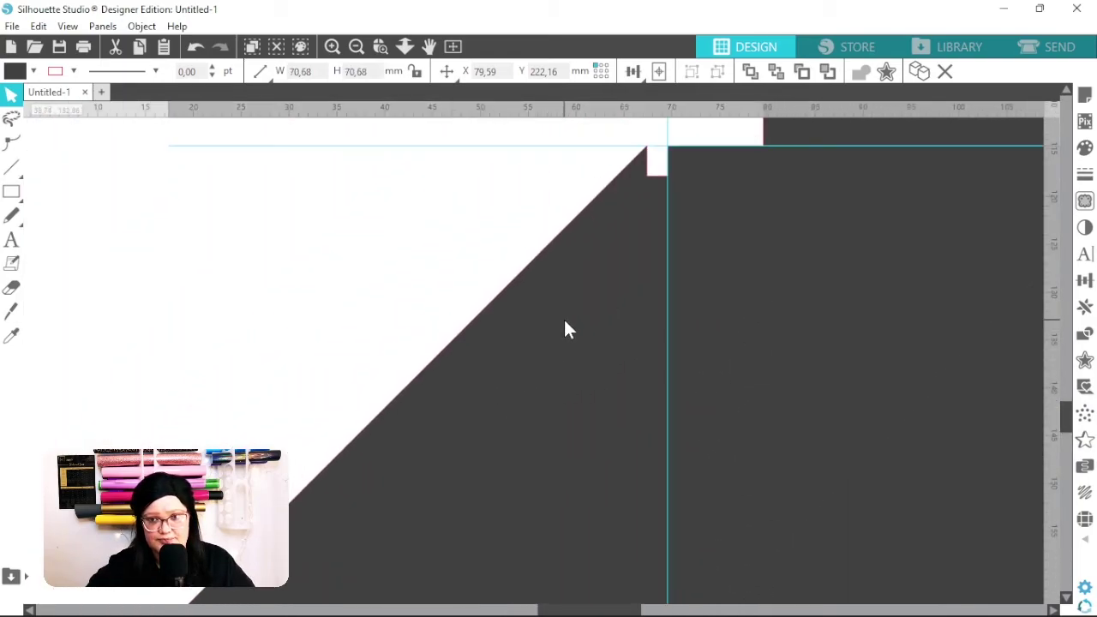
double_click(566, 330)
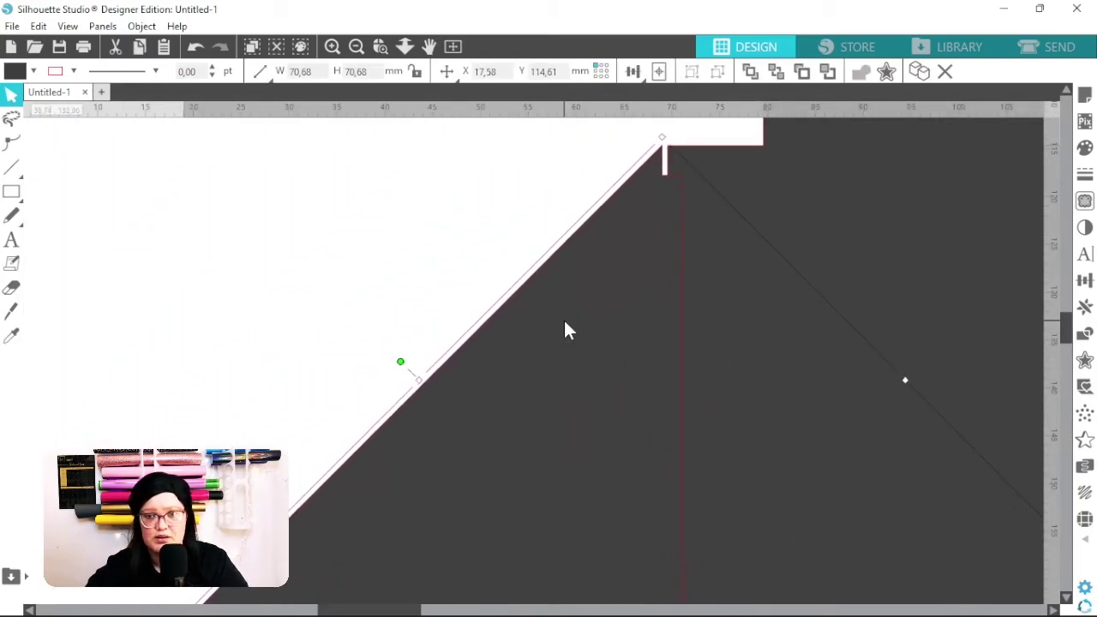
left_click(358, 48)
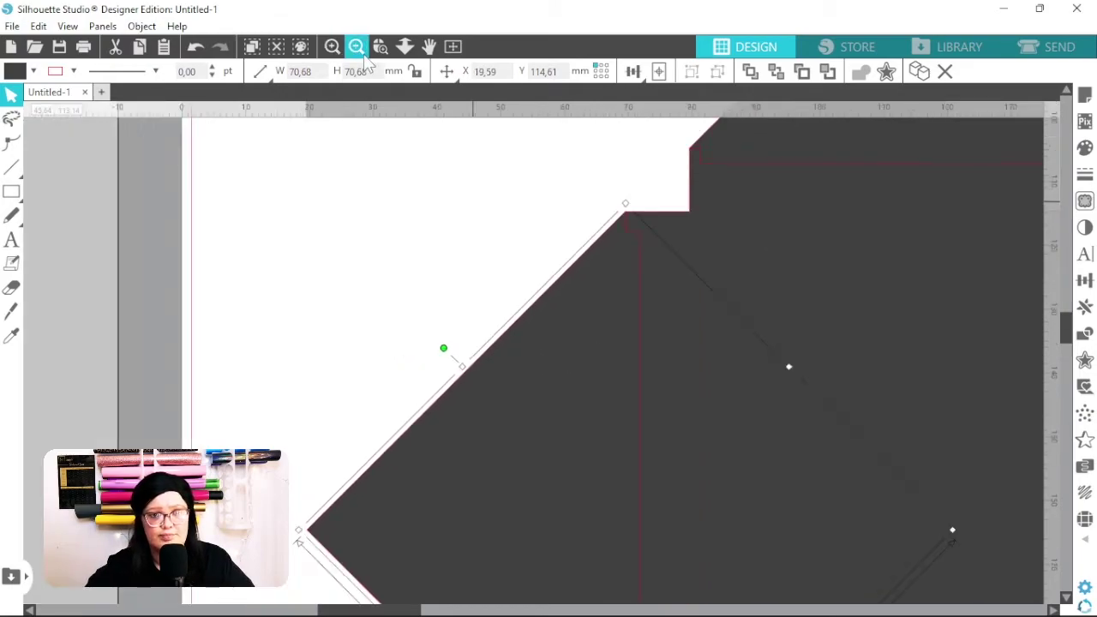
- Weld the top triangle and the right-hand triangle to the central notched rectangle
left_click(356, 47)
left_click(837, 252)
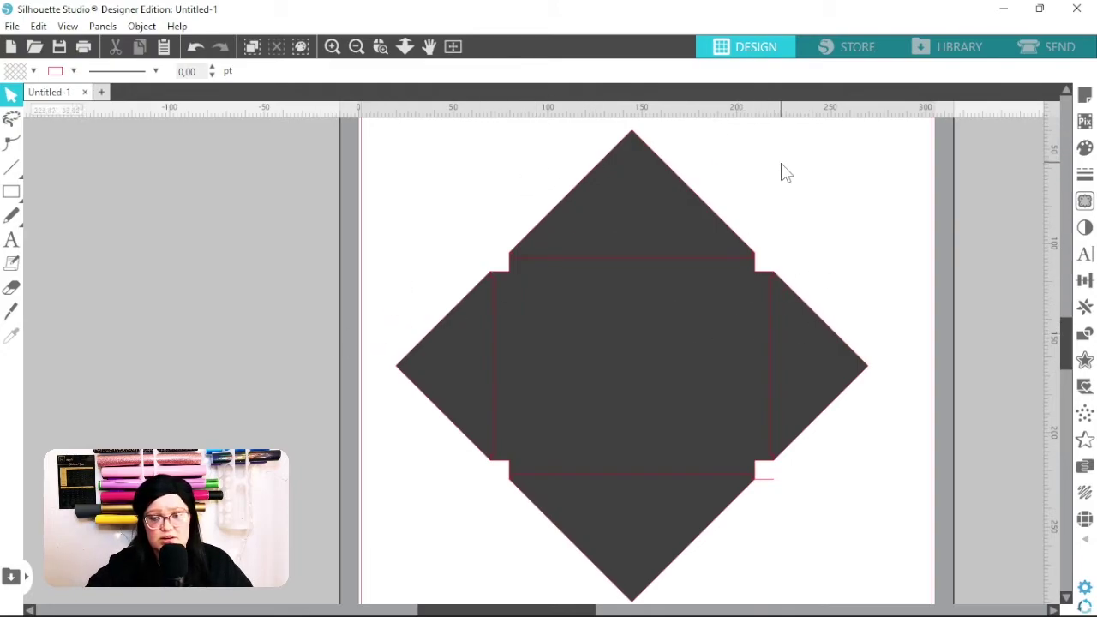
left_click_drag(722, 191, 646, 314)
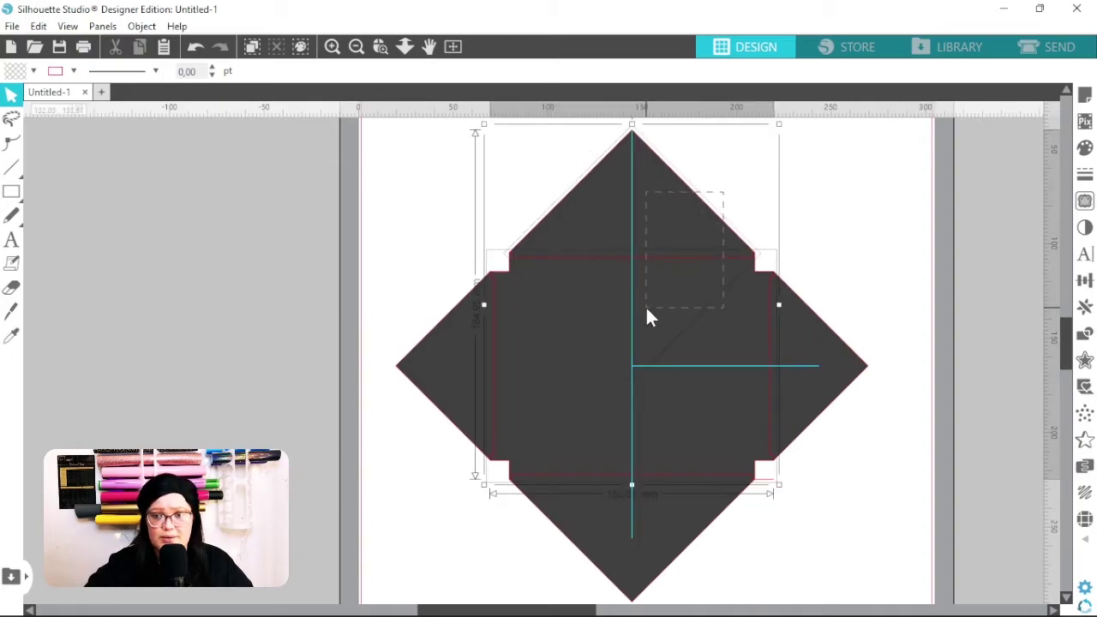
right_click(649, 257)
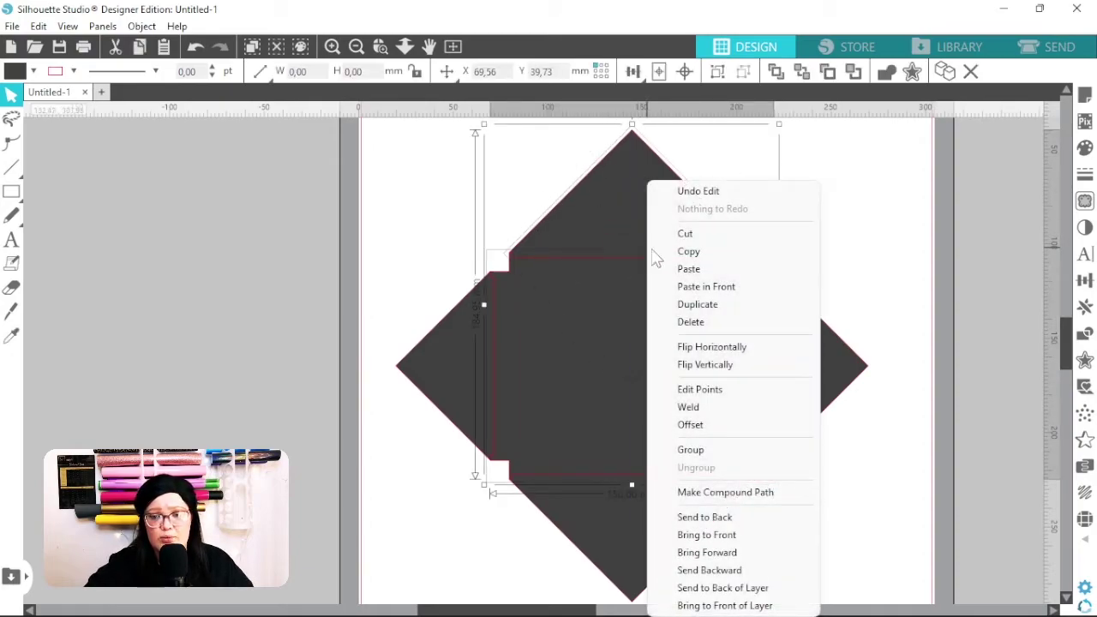
left_click(679, 408)
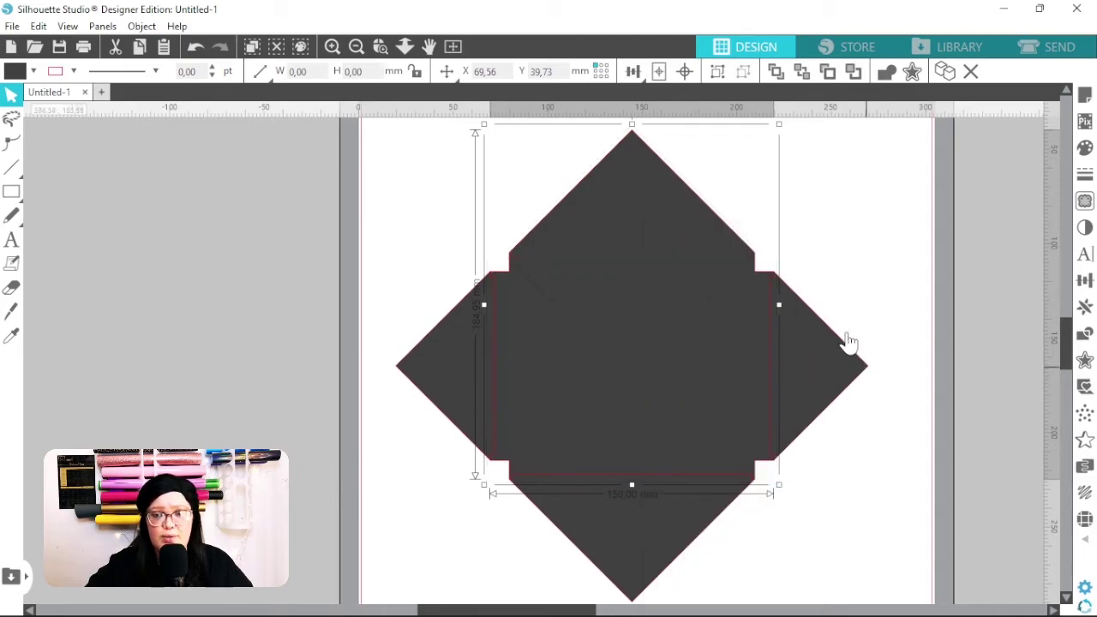
left_click(742, 364)
right_click(745, 362)
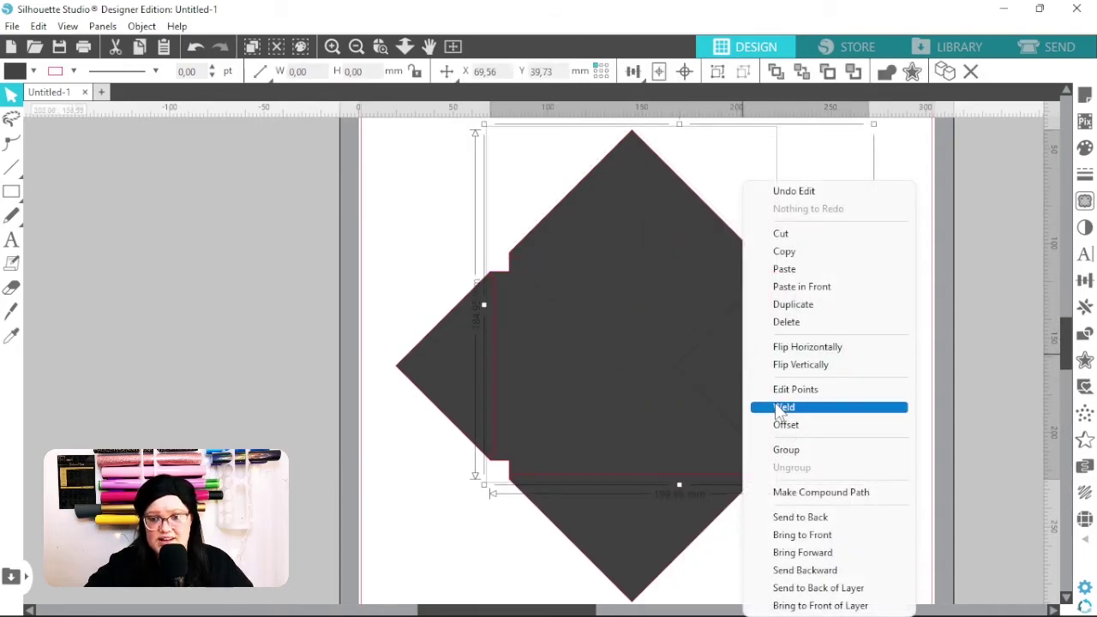
left_click(759, 412)
- Weld the bottom triangle and the left-hand triangle to the joined shape to form a single envelope outline
left_click_drag(720, 558, 632, 445)
right_click(632, 444)
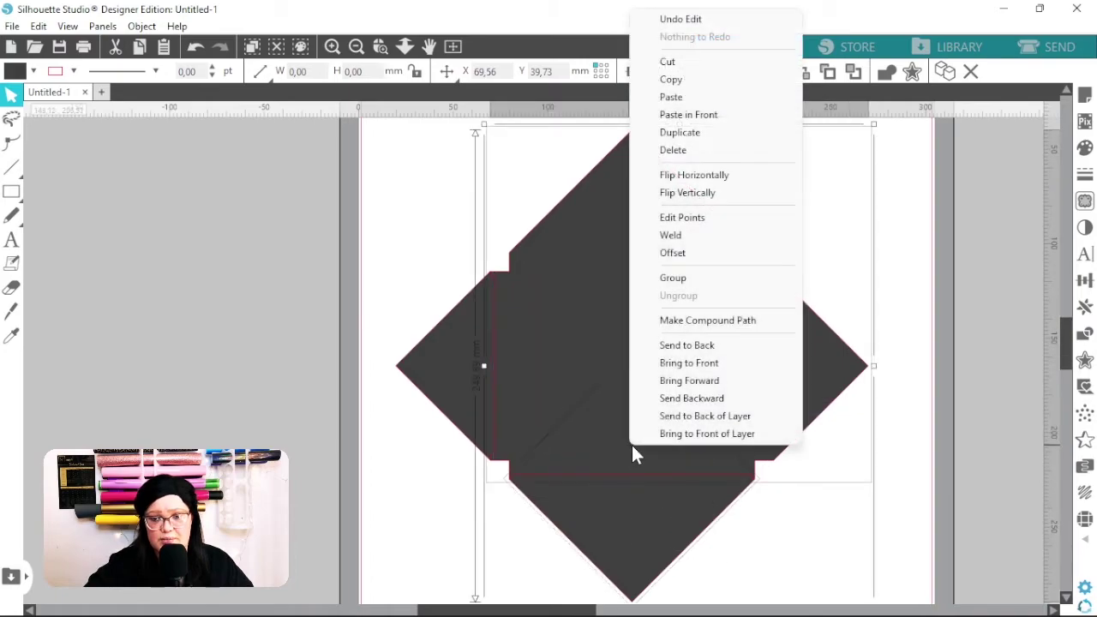
left_click(681, 236)
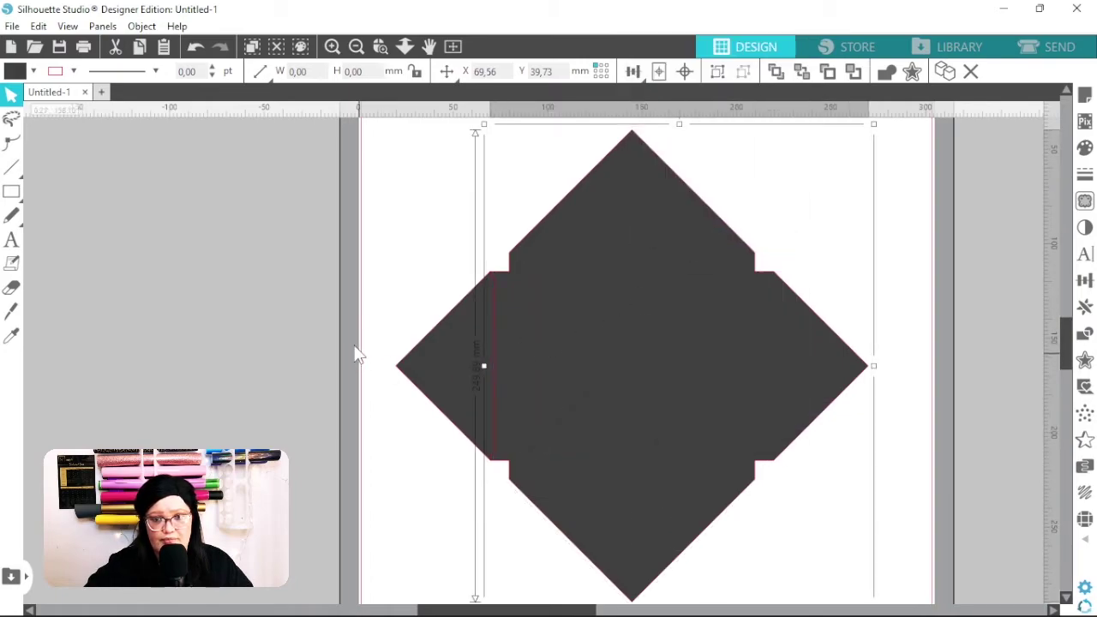
left_click(533, 386)
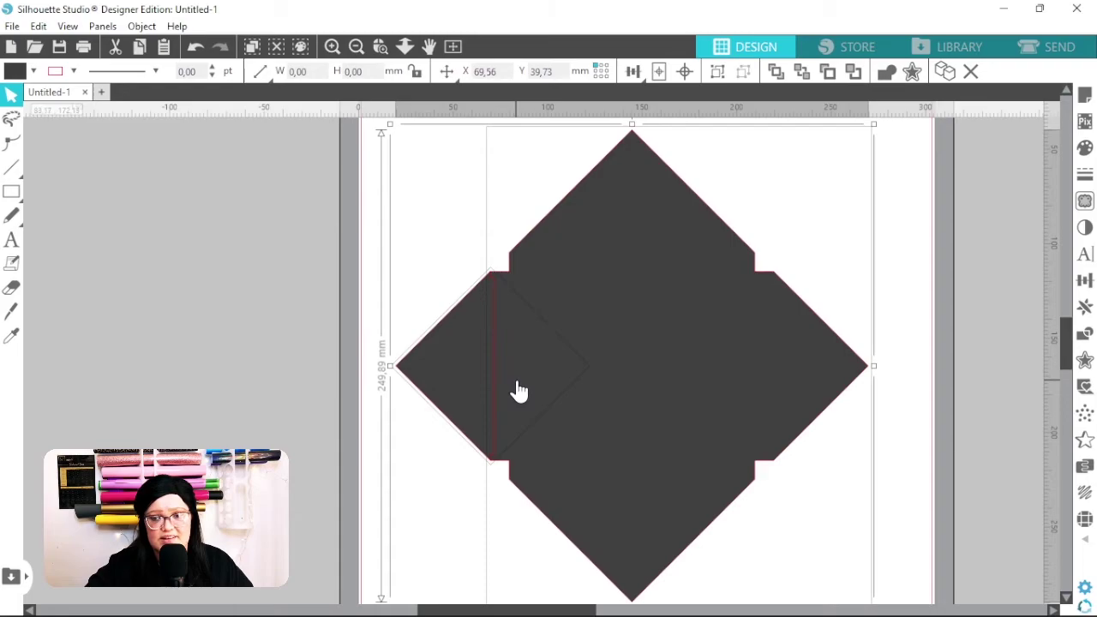
right_click(517, 389)
left_click(572, 407)
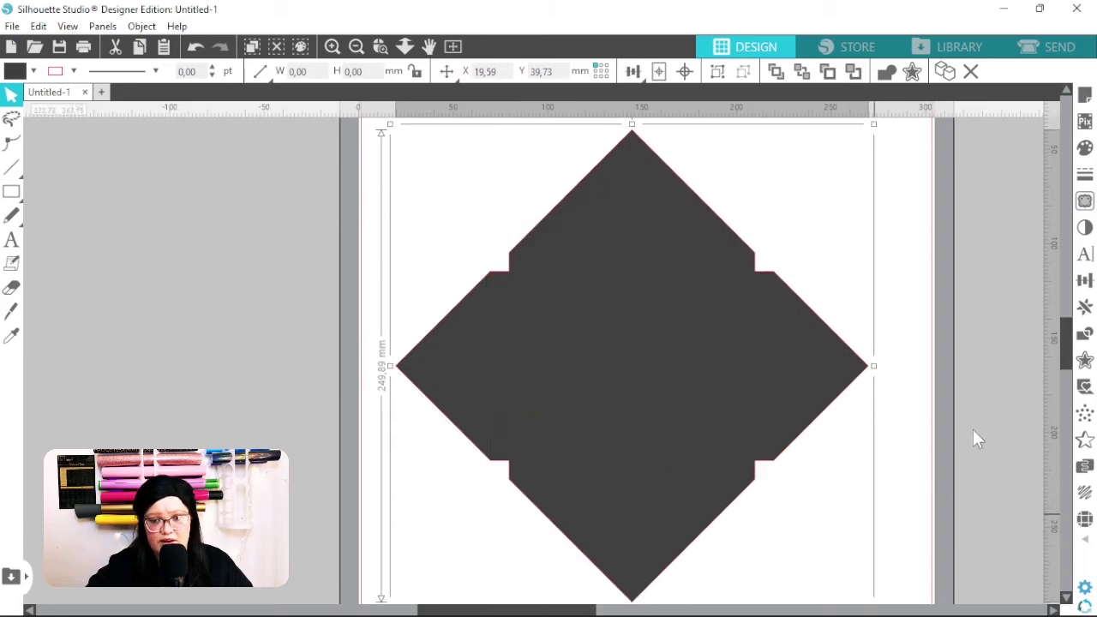
left_click(925, 415)
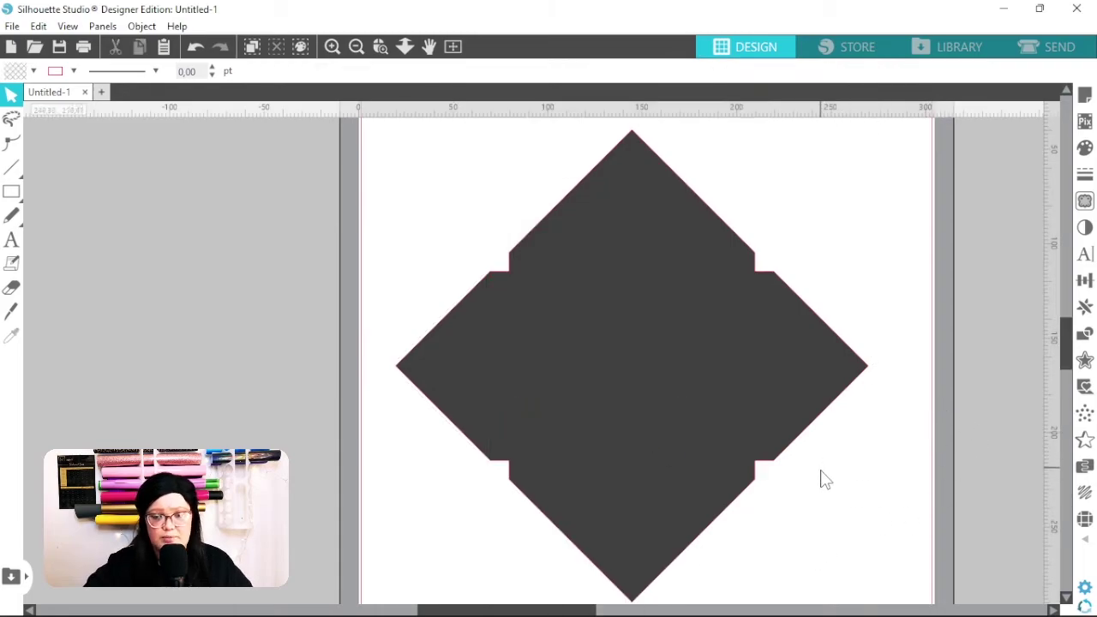
- Display the edit points of the welded envelope shape to examine its notch corners, and leave point editing
mouse_move(820, 477)
left_mouse_down()
mouse_move(783, 430)
mouse_move(809, 478)
left_mouse_up()
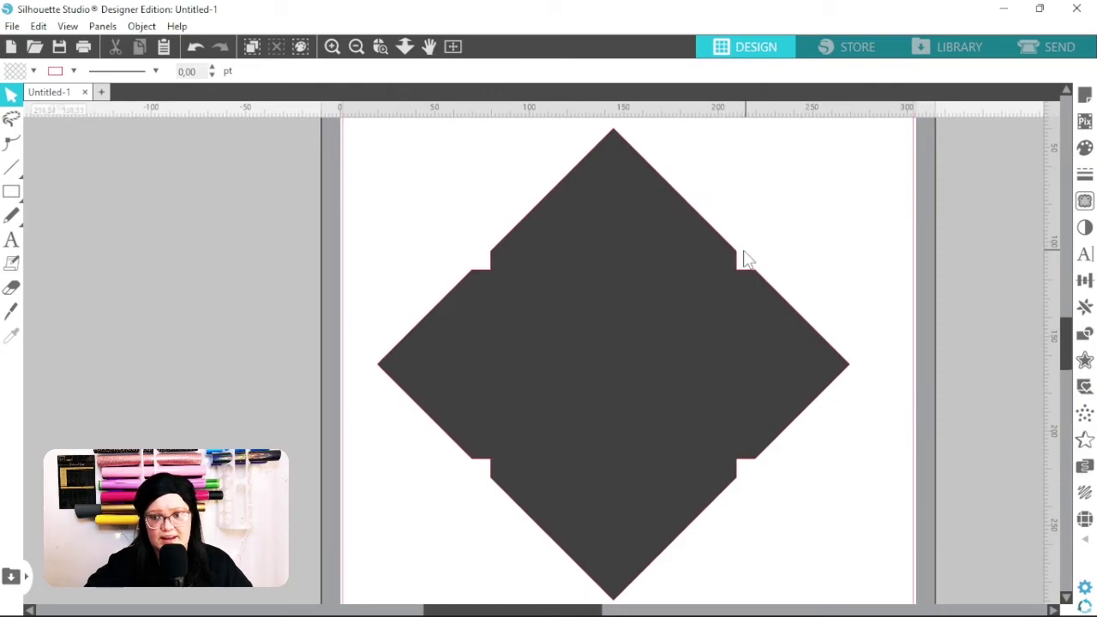
left_click_drag(785, 264, 772, 253)
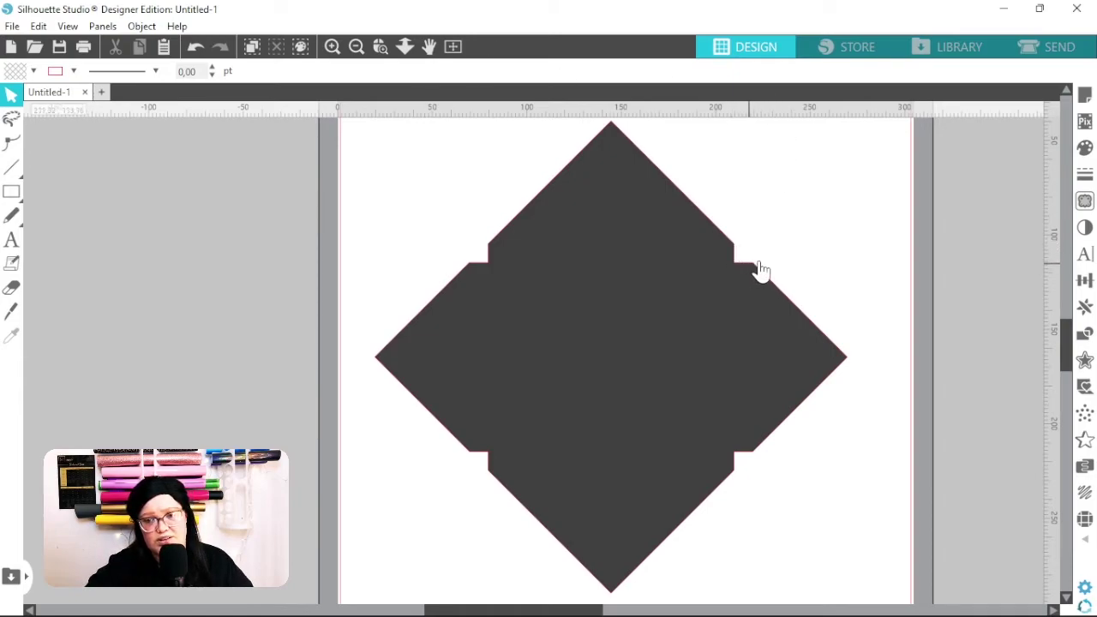
right_click(631, 266)
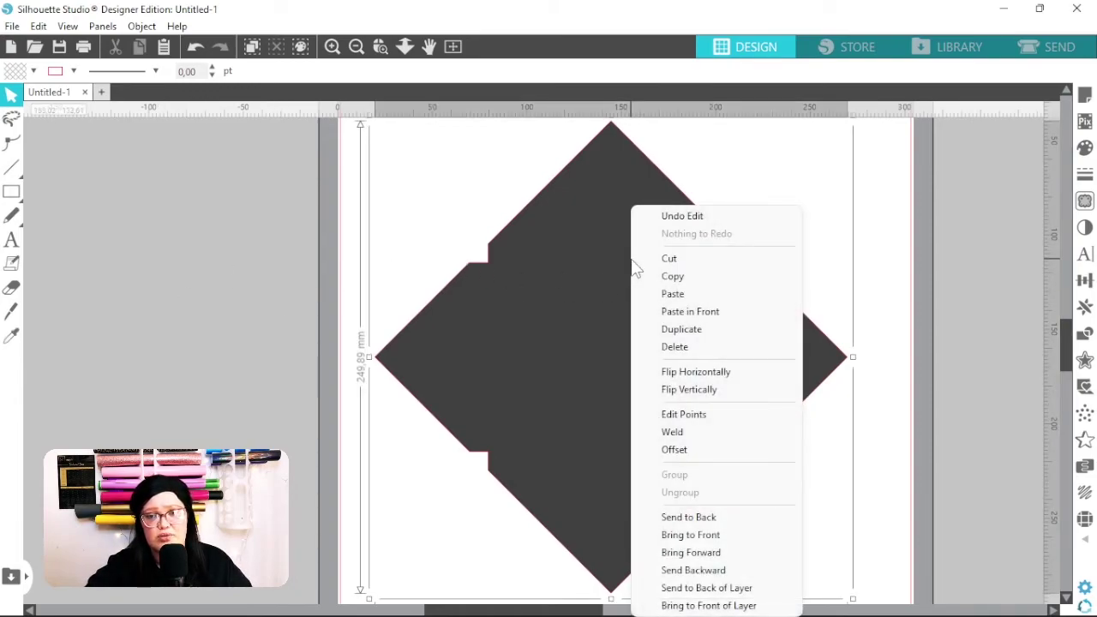
left_click(683, 415)
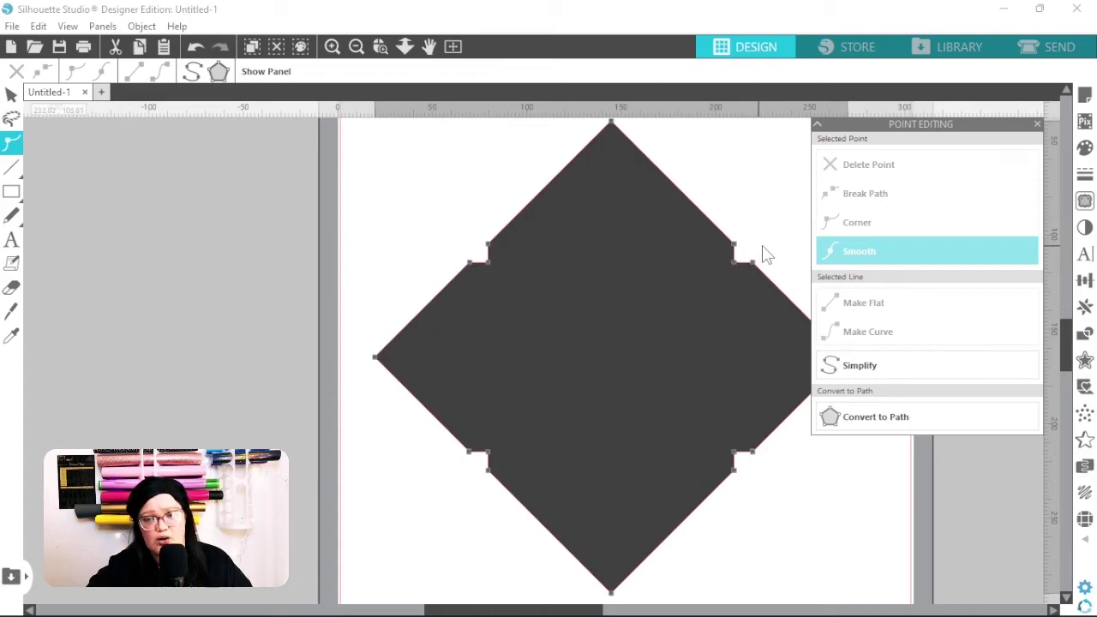
left_click(11, 94)
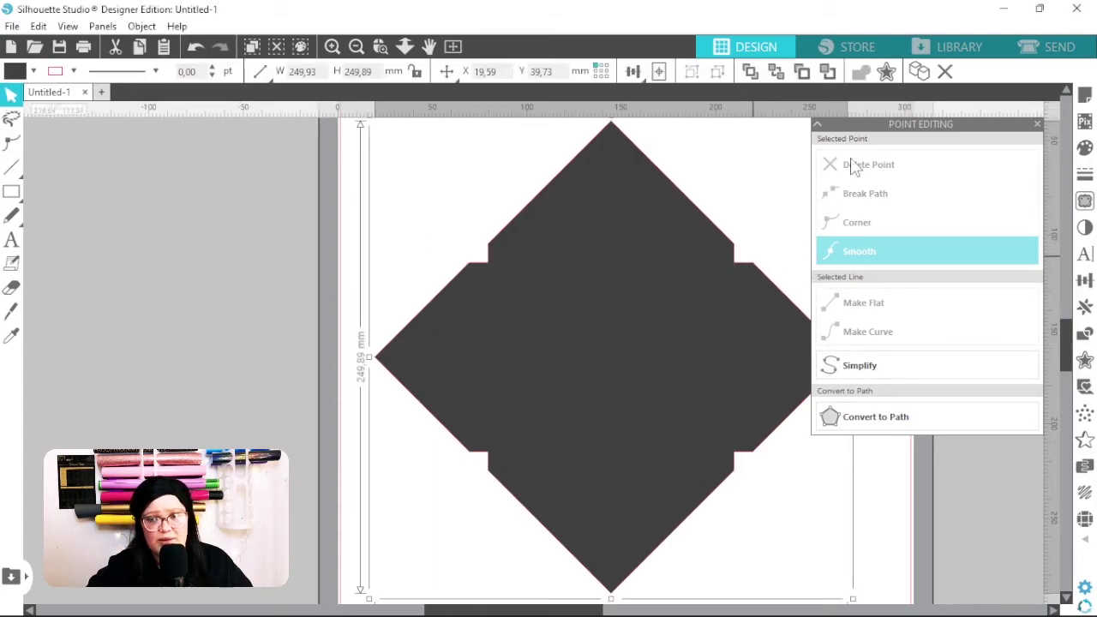
left_click(1036, 124)
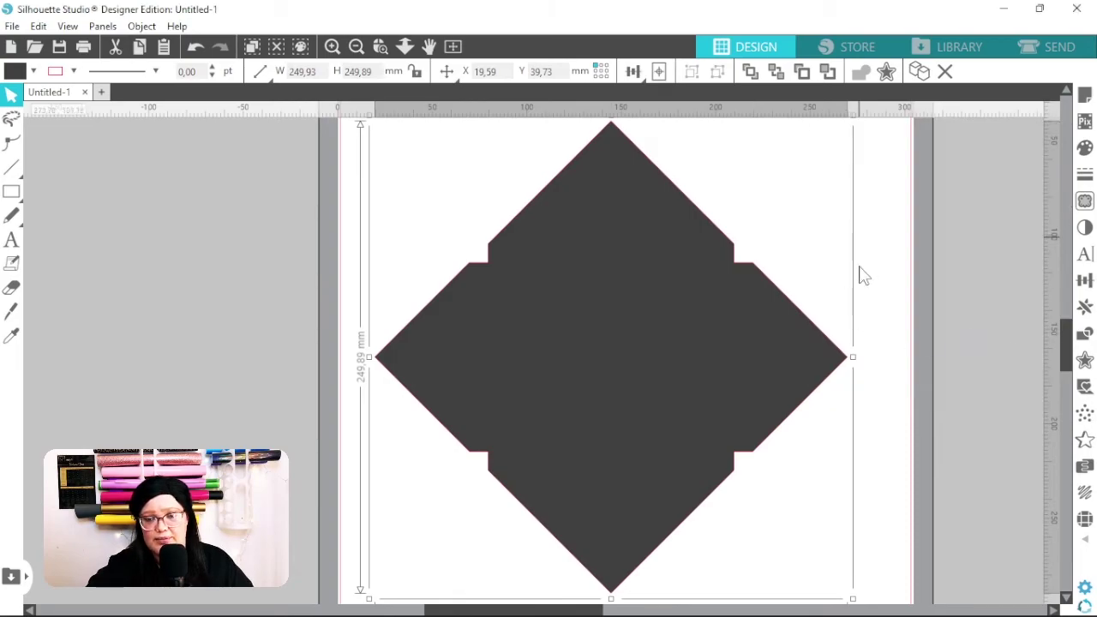
- Move the whole welded envelope shape slightly to the right on the page and deselect it
scroll(862, 372, "up", 1)
scroll(864, 375, "down", 1)
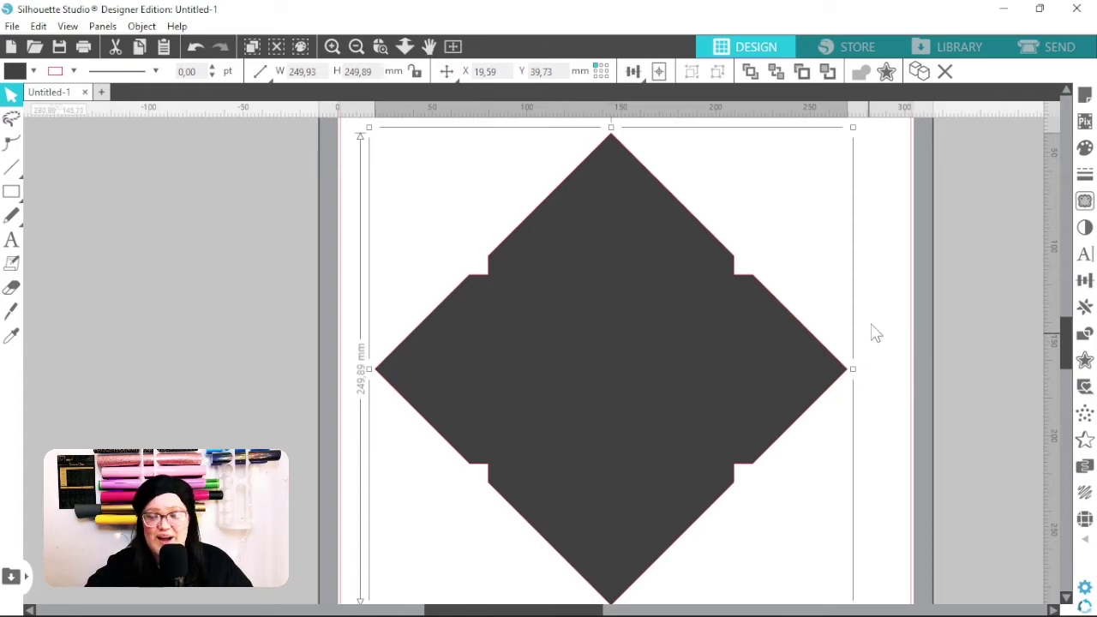
left_click(885, 286)
scroll(884, 298, "down", 1)
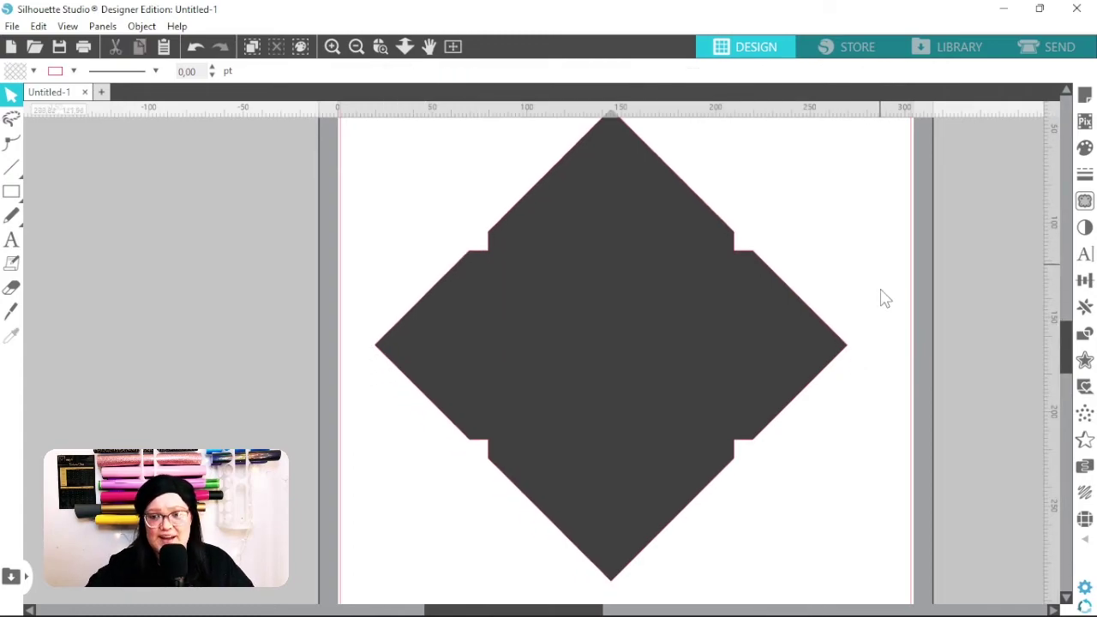
scroll(884, 298, "up", 1)
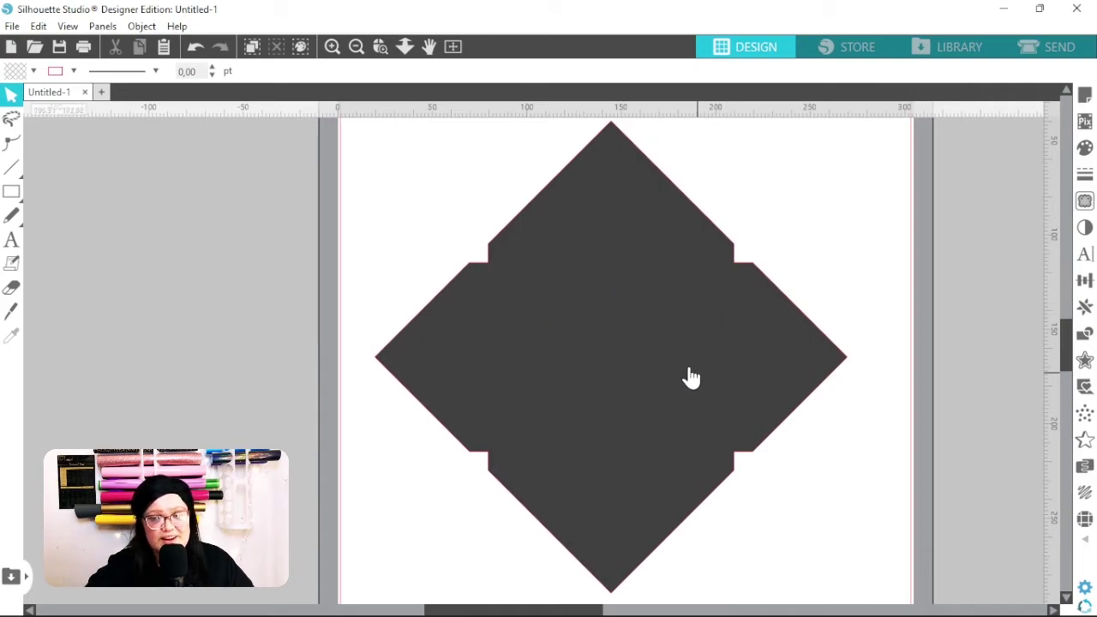
mouse_move(688, 374)
left_mouse_down()
mouse_move(712, 377)
mouse_move(700, 362)
left_mouse_up()
key("Escape")
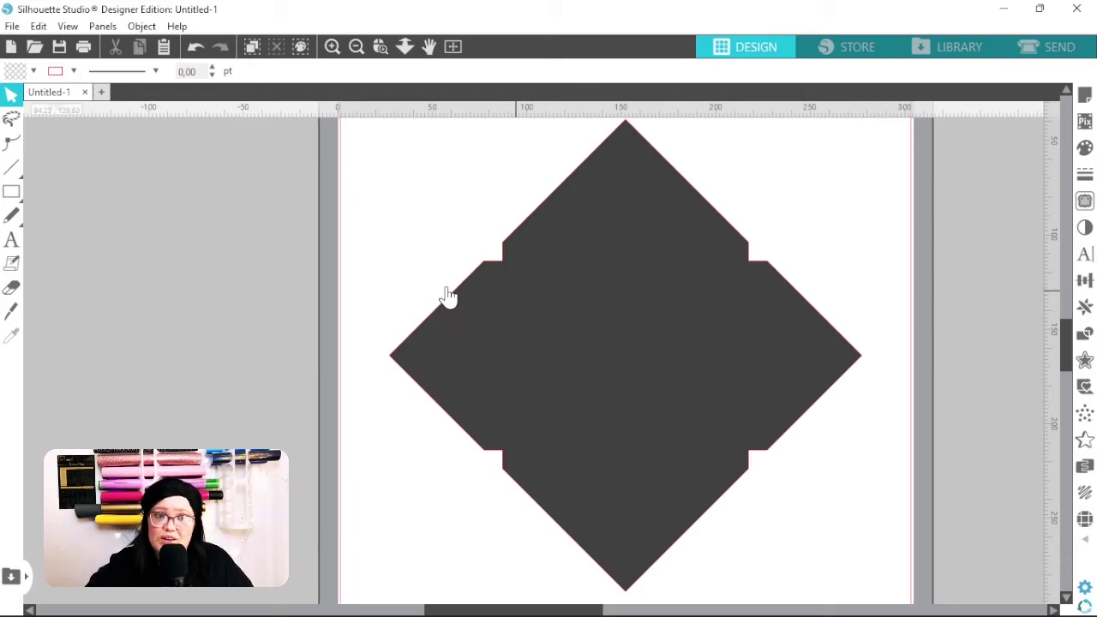
- Draw a rectangle about 130 × 99 mm between the inner notch corners of the envelope for the fold lines
left_click(11, 192)
left_click(34, 194)
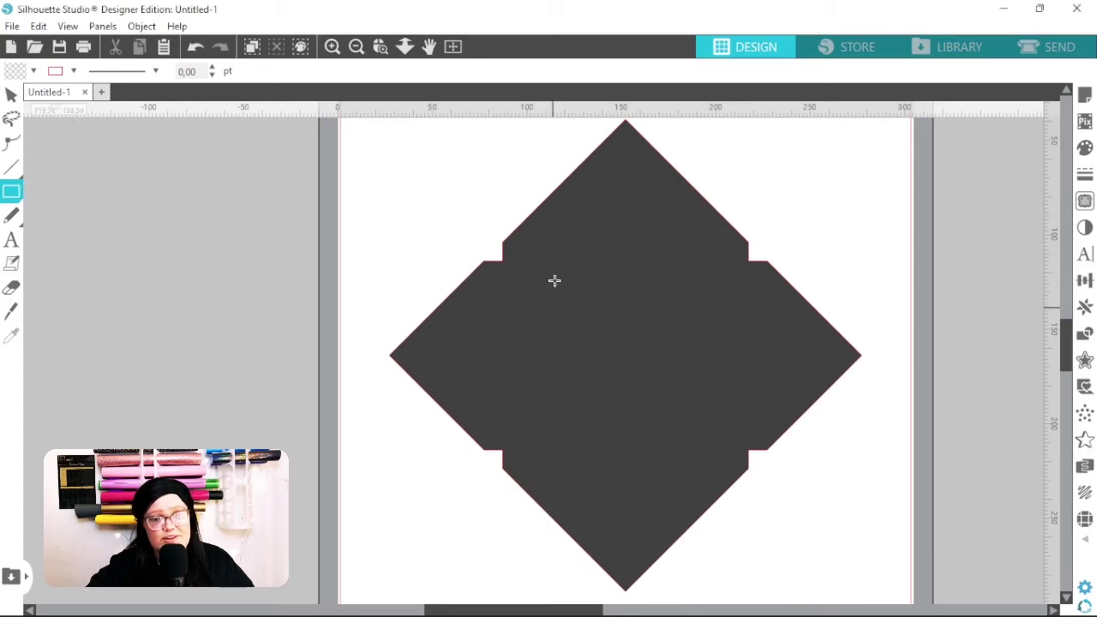
left_click_drag(502, 262, 748, 450)
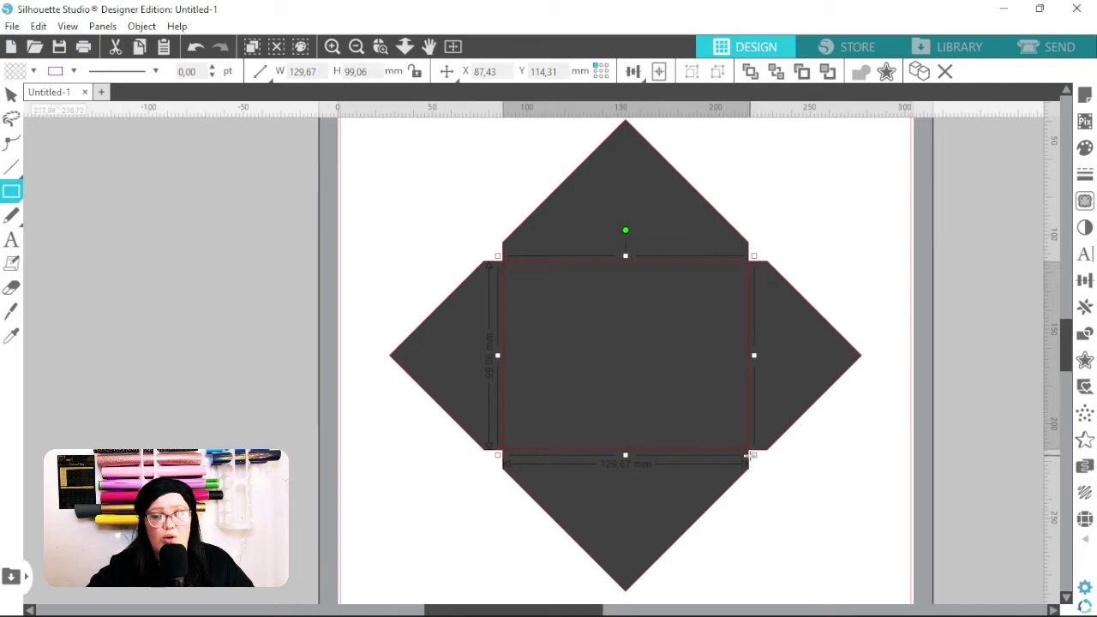
- Raise the inner rectangle's top edge to Y 114.06 mm, in line with the upper notch corners
left_click(332, 47)
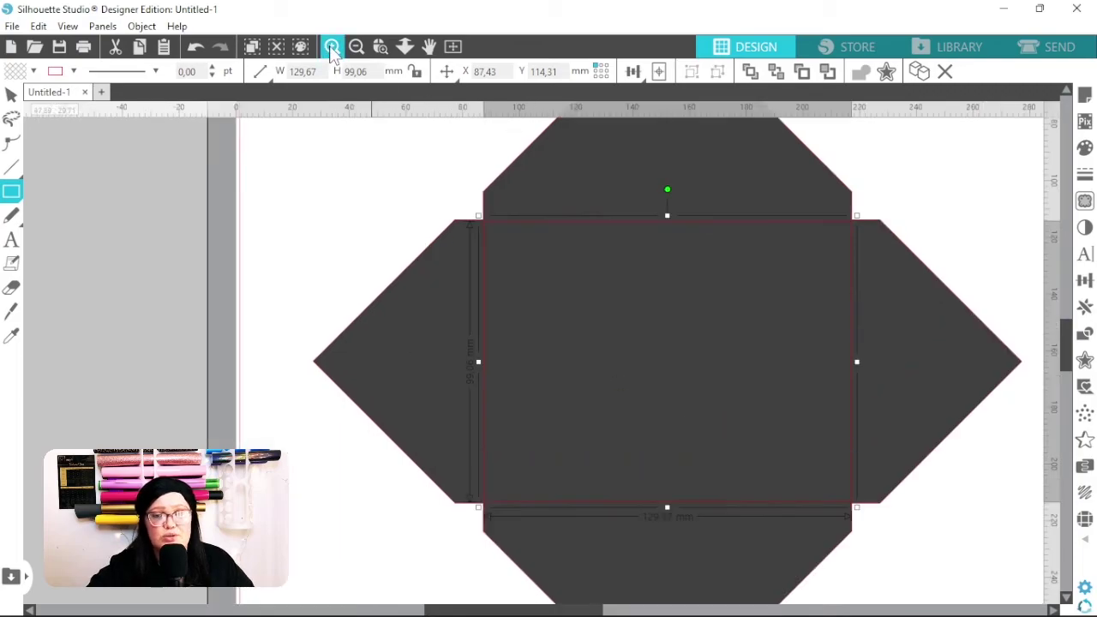
scroll(620, 265, "up", 5)
left_click(10, 93)
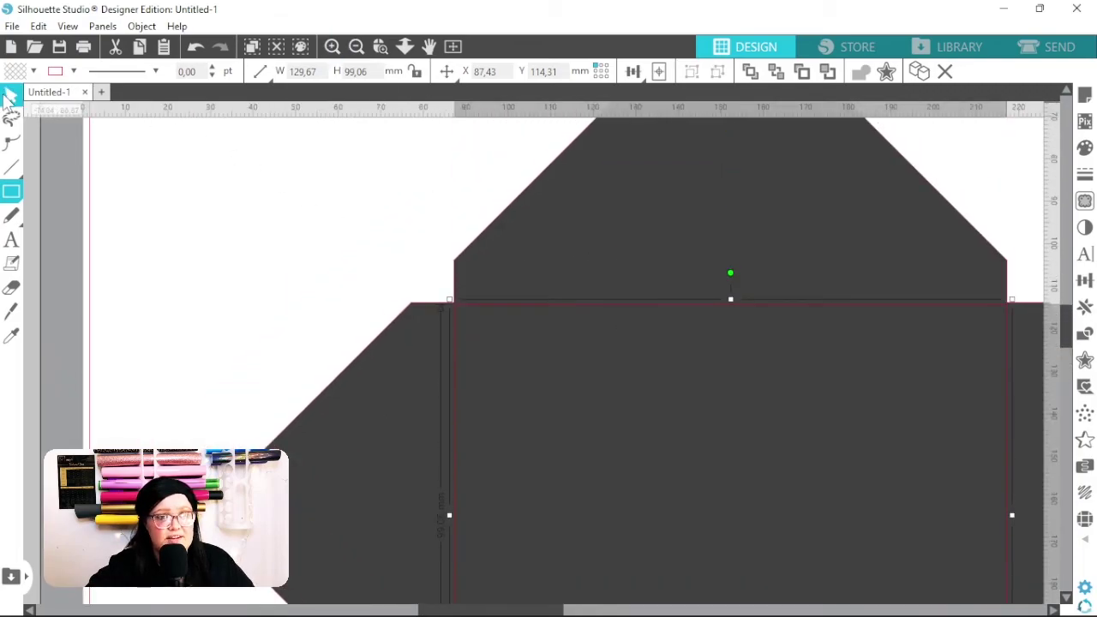
left_click(334, 48)
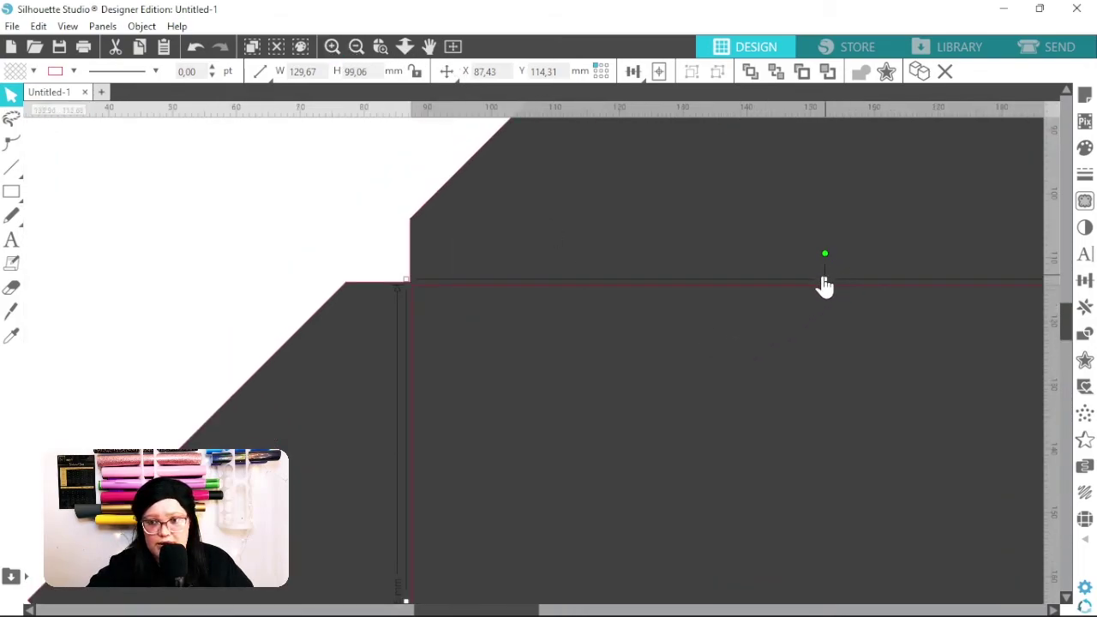
left_click_drag(824, 279, 823, 278)
- Extend the inner rectangle's bottom edge to the lower notch corners for a height of 99.81 mm, and inspect its right side
scroll(824, 278, "down", 3)
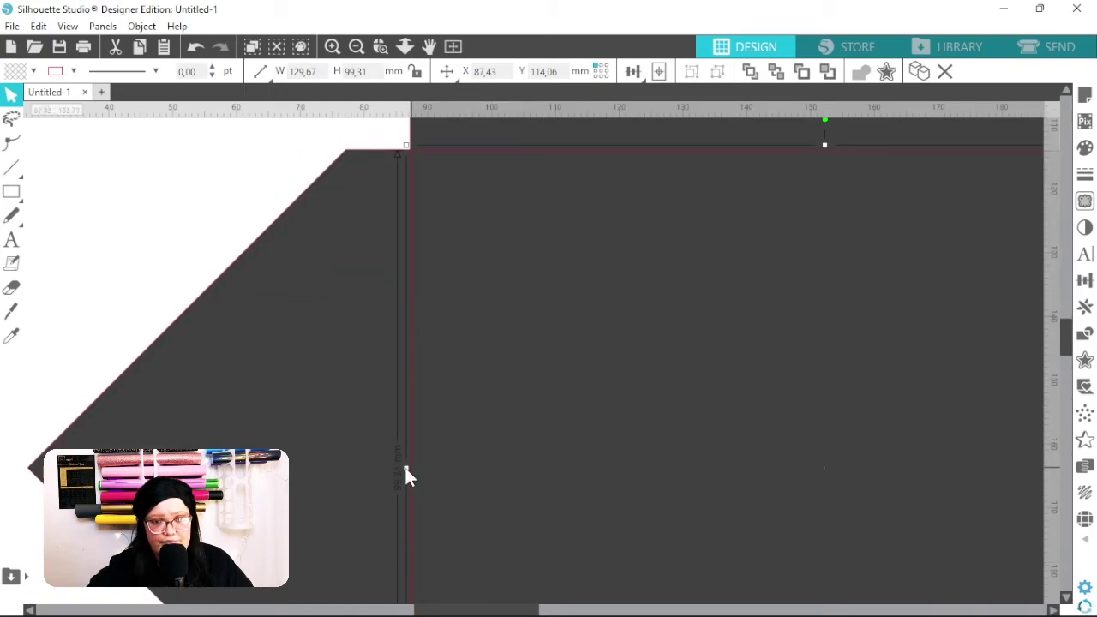
scroll(557, 458, "down", 6)
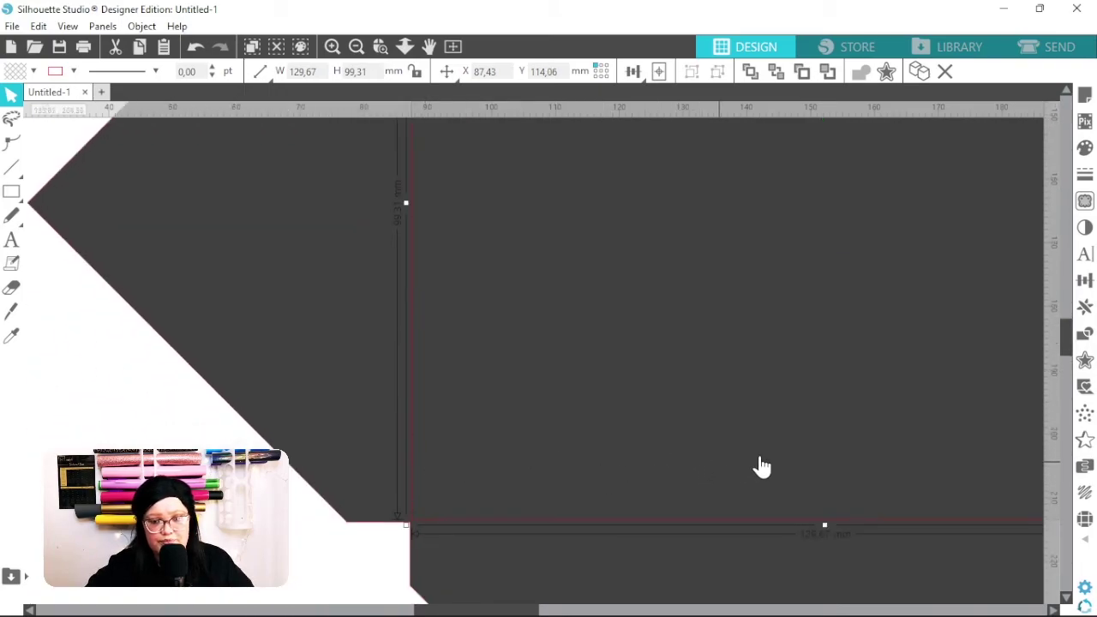
left_click_drag(812, 432, 666, 364)
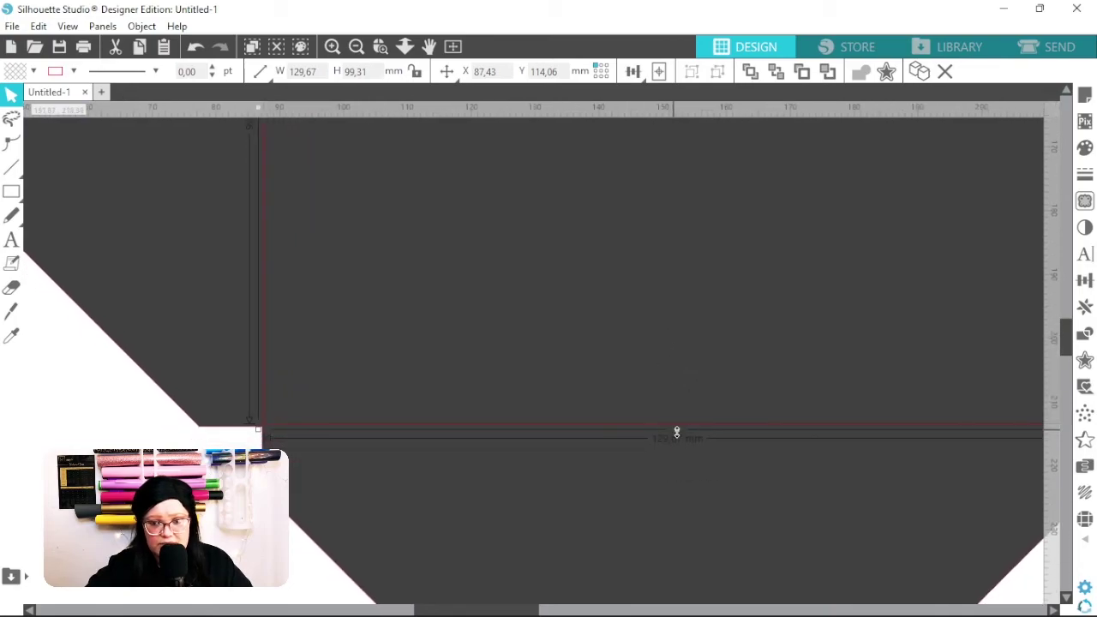
left_click_drag(676, 430, 676, 434)
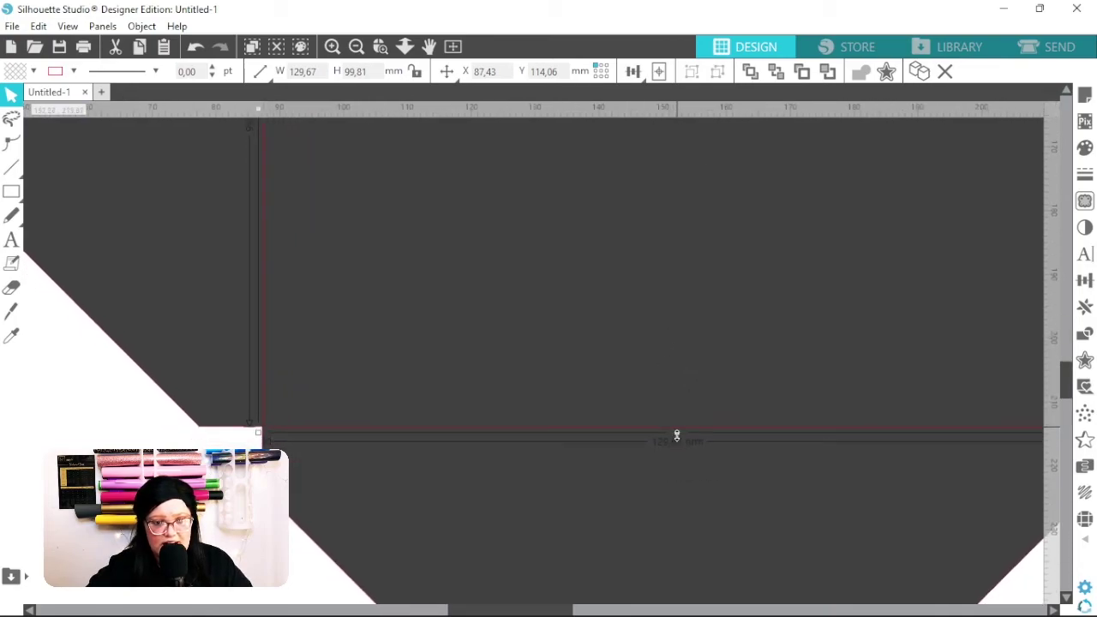
left_click_drag(501, 373, 362, 406)
left_click_drag(717, 306, 754, 529)
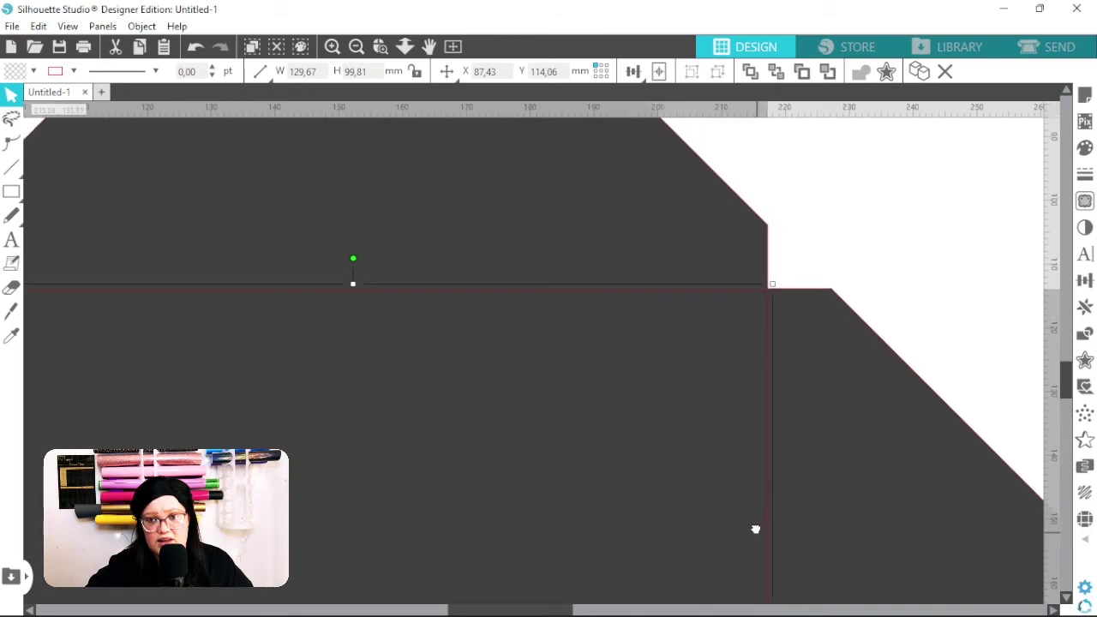
left_click(356, 47)
left_click(355, 47)
left_click_drag(487, 392, 536, 283)
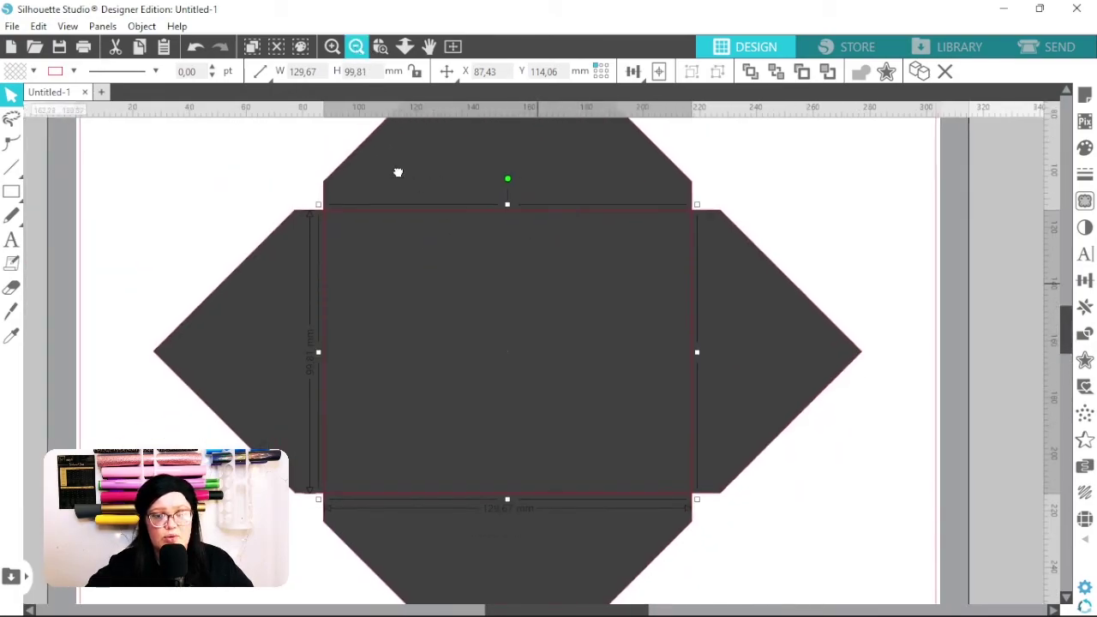
left_click(357, 46)
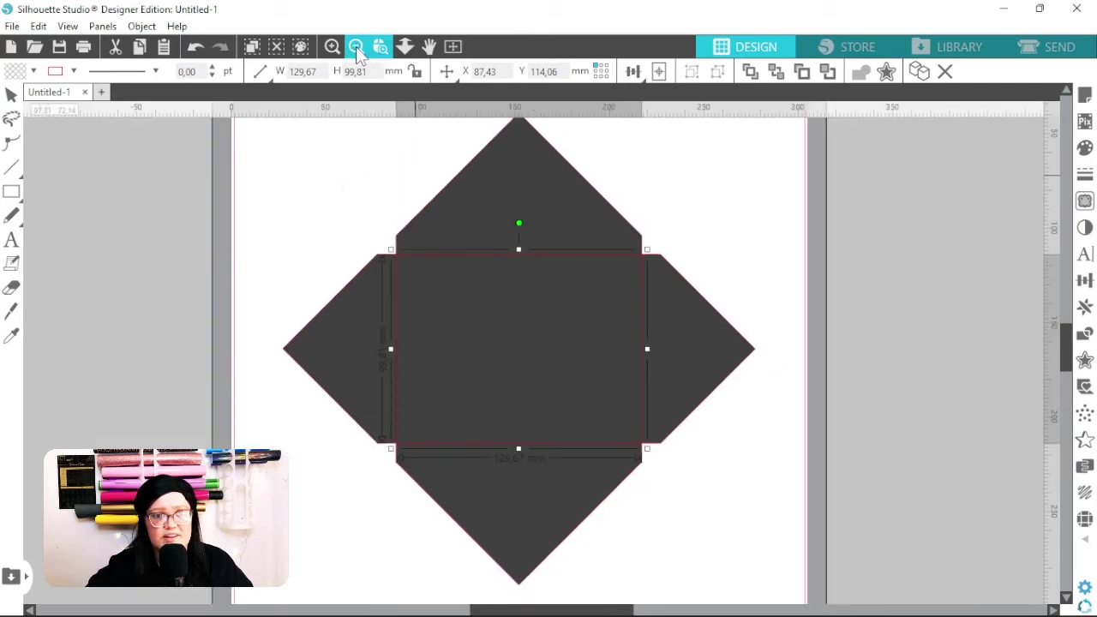
- Change the inner rectangle's line colour to green so it differs from the red cut outline
left_click(11, 94)
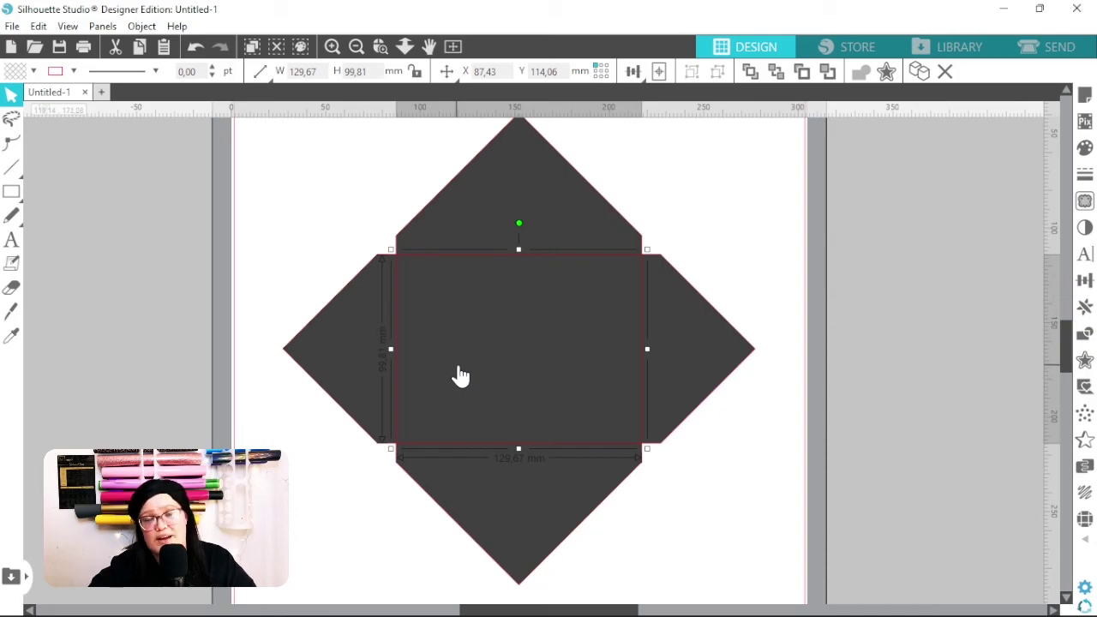
left_click(75, 71)
left_click(71, 95)
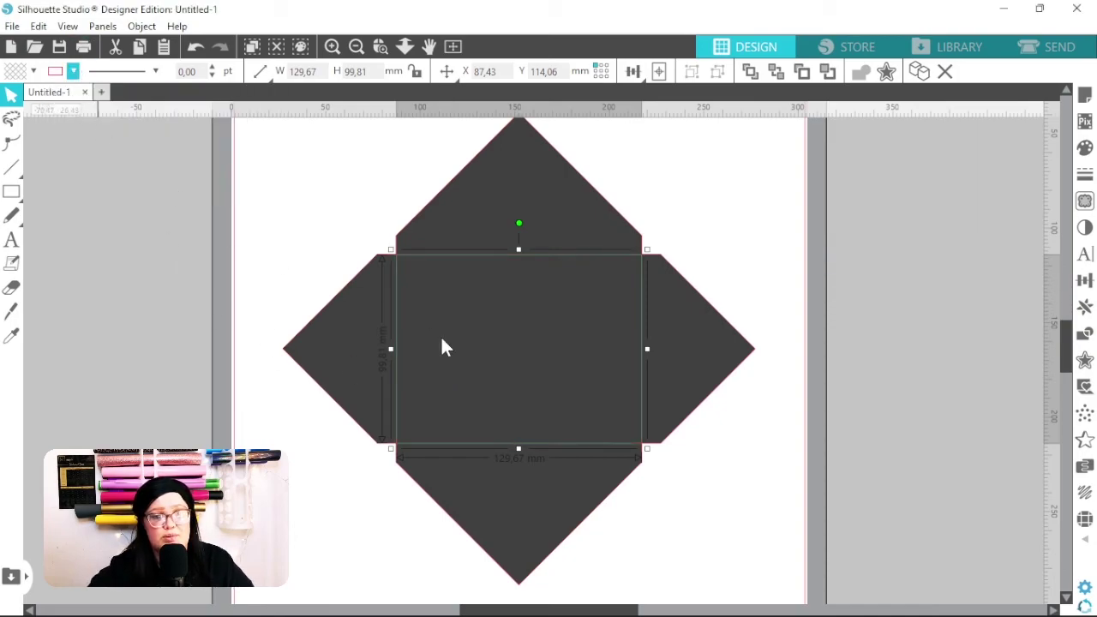
- Try the short-dash line style on the inner rectangle, set it to the longer dashed style, and deselect it
left_click(128, 71)
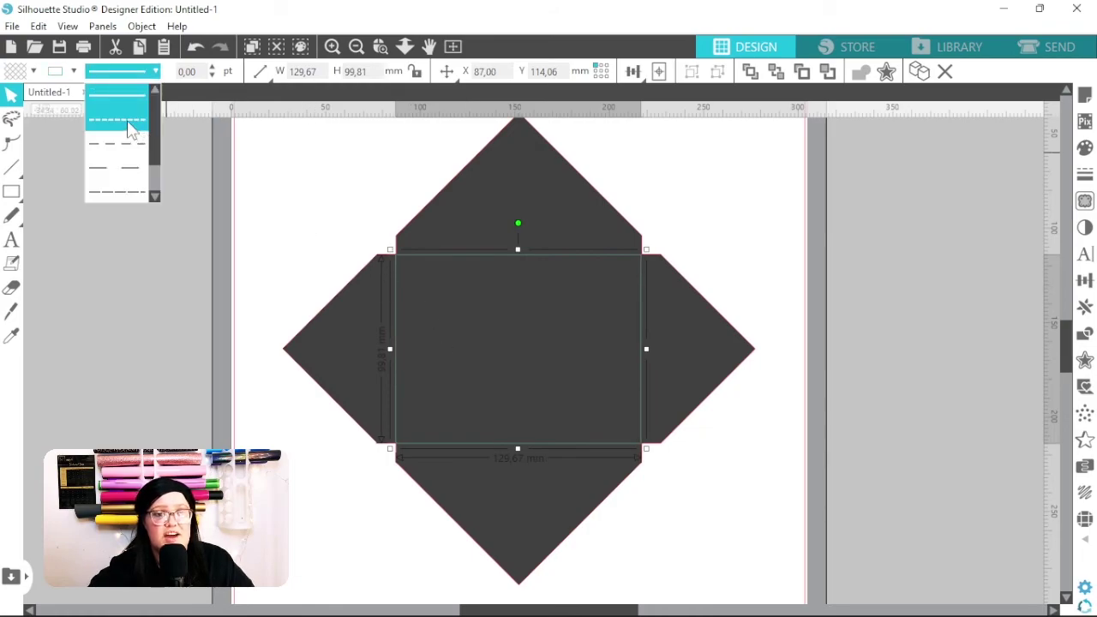
left_click(128, 125)
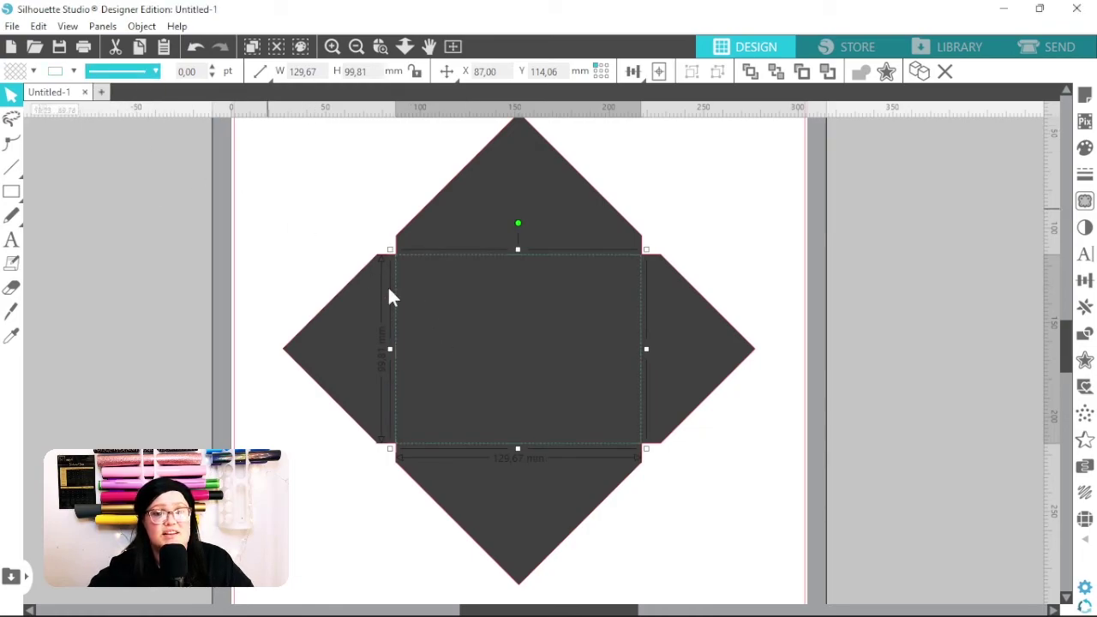
left_click(155, 72)
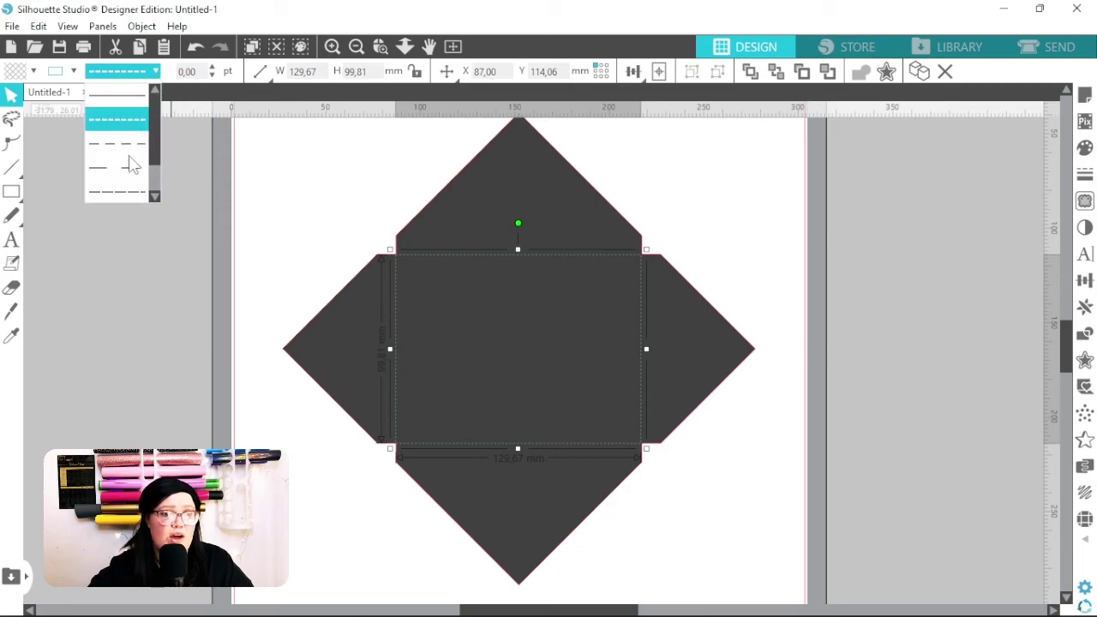
left_click(124, 192)
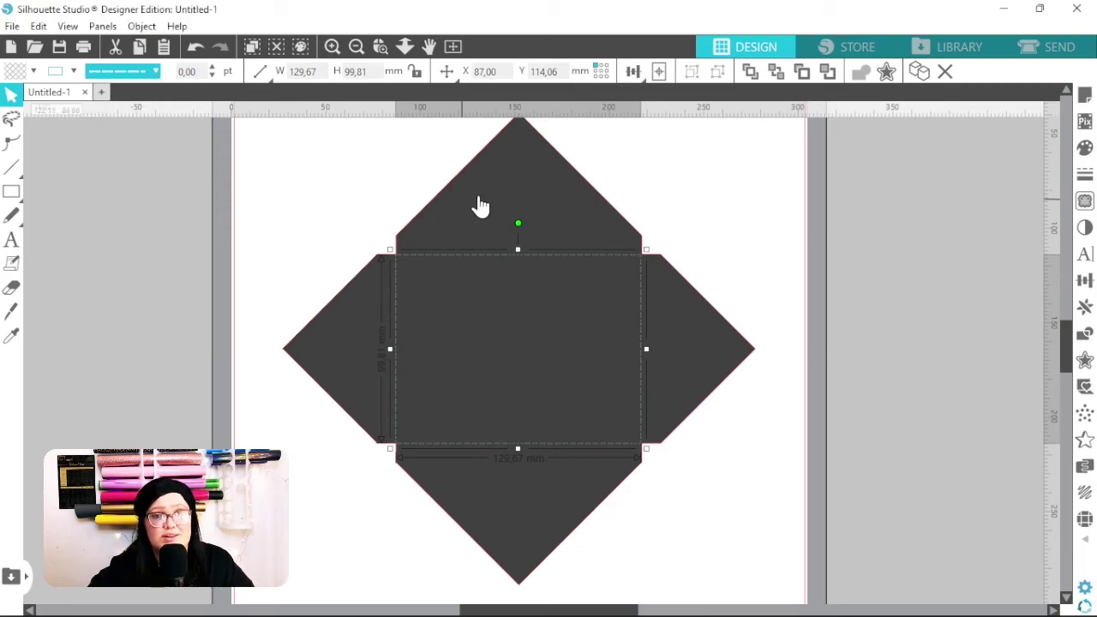
left_click(743, 237)
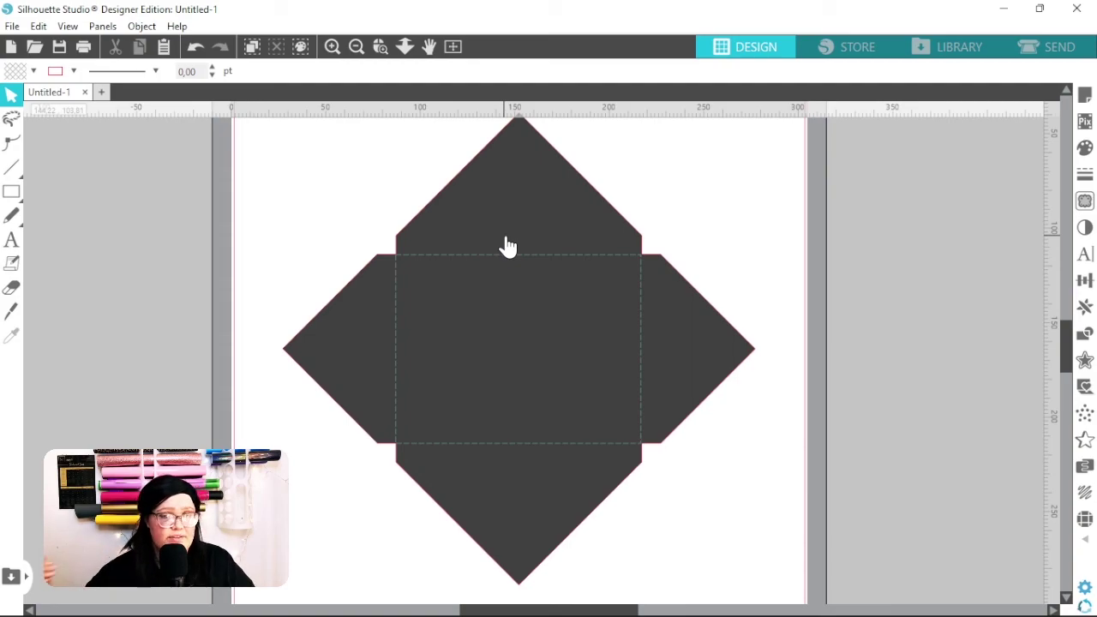
- Open the cut preparation view for the envelope template with its dashed fold lines
left_click(1047, 46)
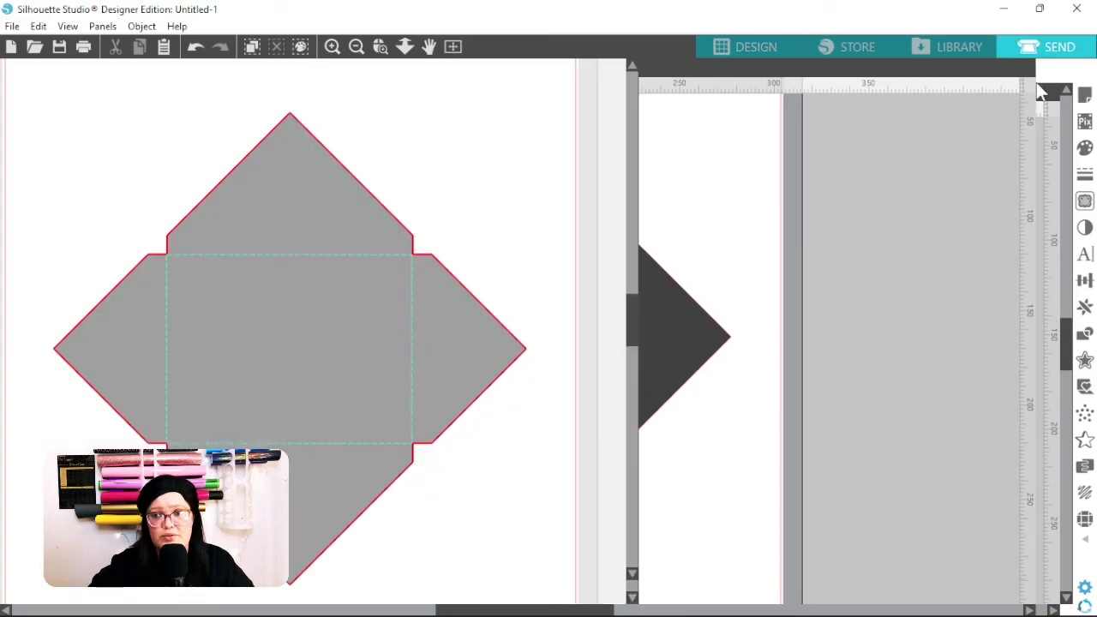